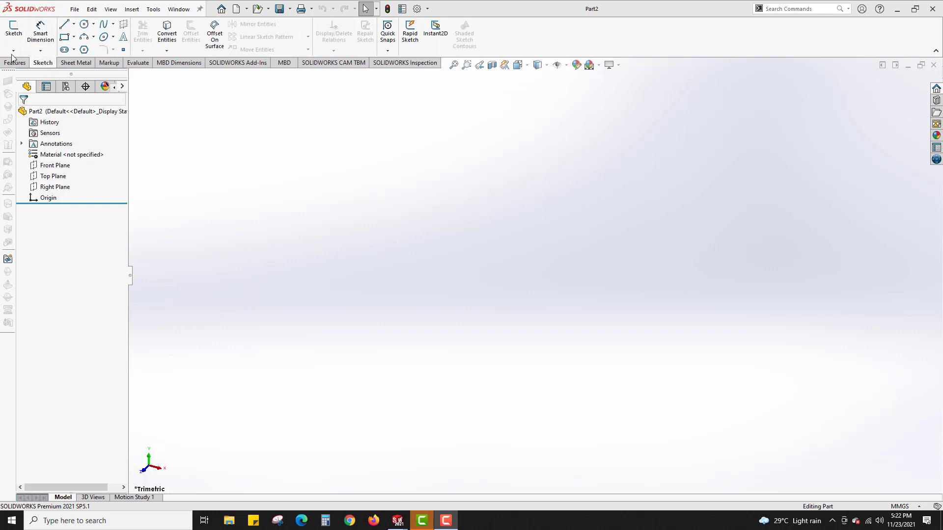
Sketch a center rectangle of about 136 mm by 73 mm on the Top Plane, centred on the origin.
click(13, 34)
click(347, 253)
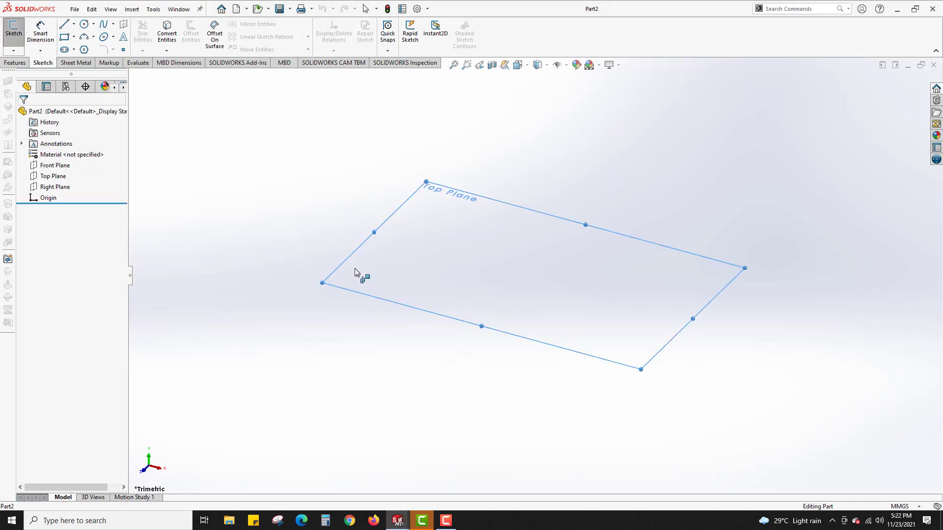
click(73, 37)
click(74, 62)
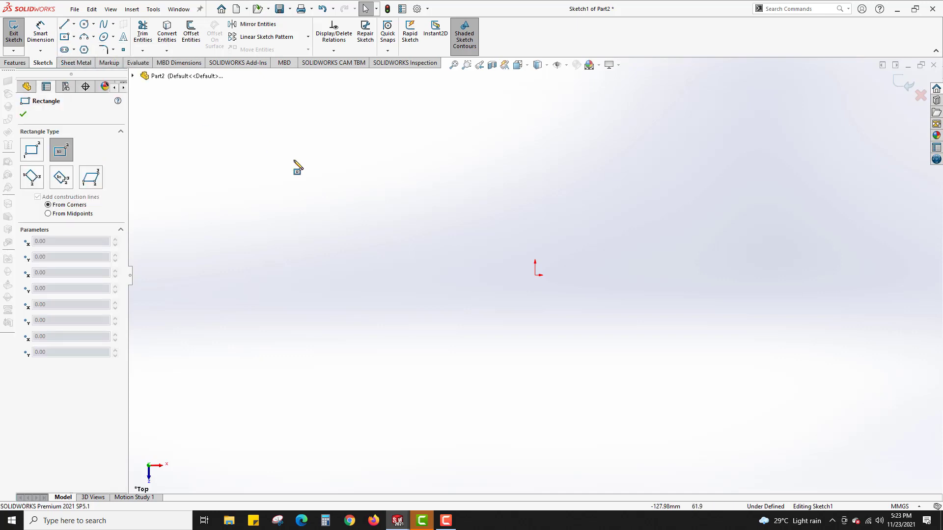
click(535, 276)
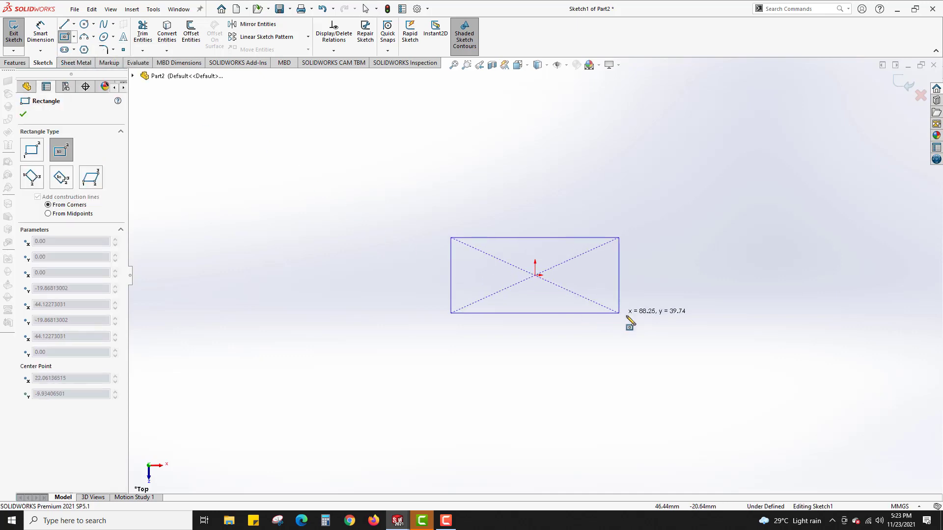
click(664, 345)
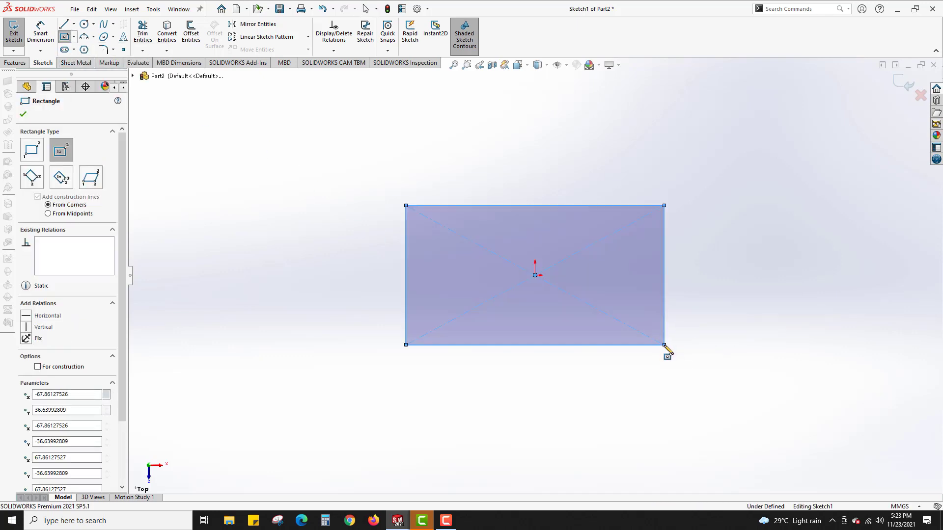
Dimension the rectangle's left vertical side at 60 mm and centre the dimension text.
right_drag(347, 189, 338, 118)
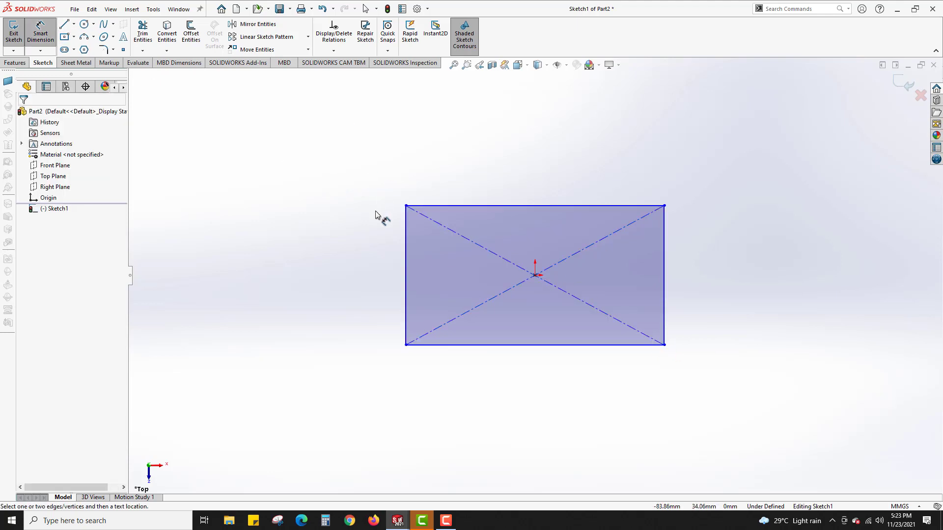
click(405, 277)
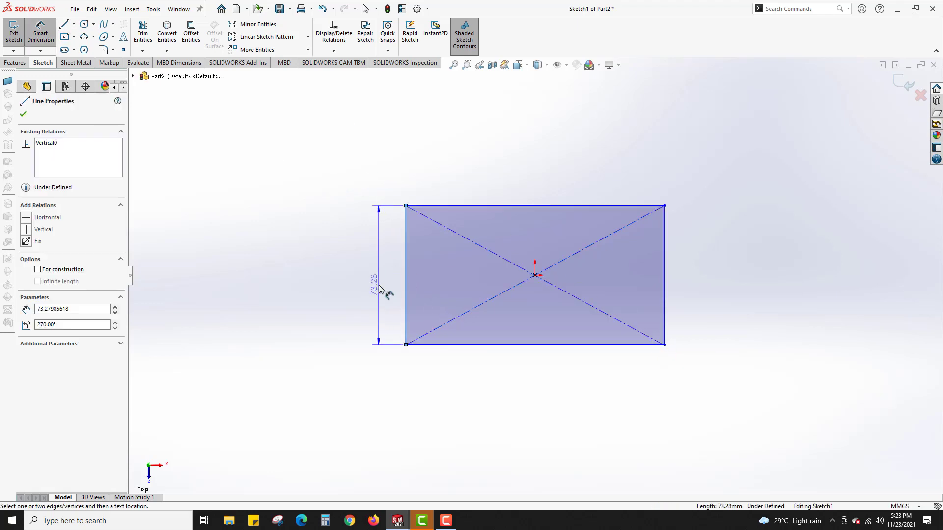
click(378, 288)
text(60)
key(Return)
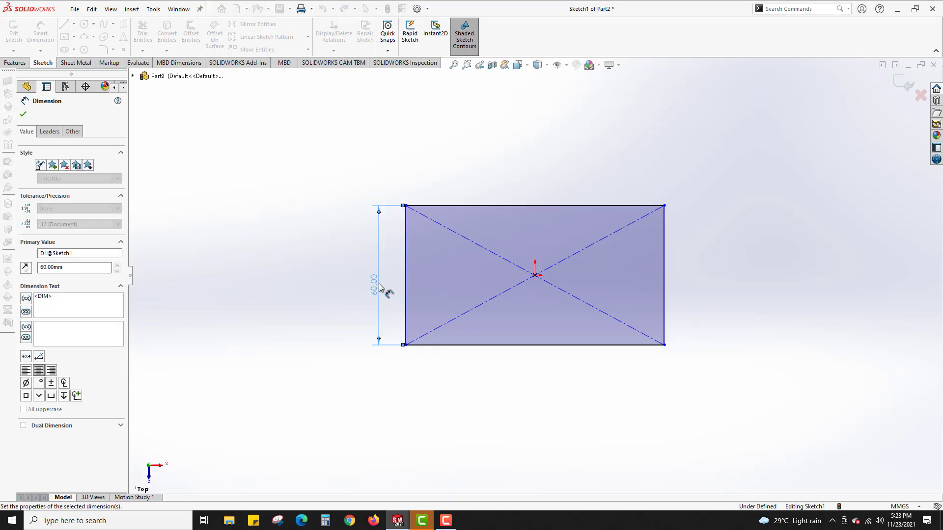
click(27, 357)
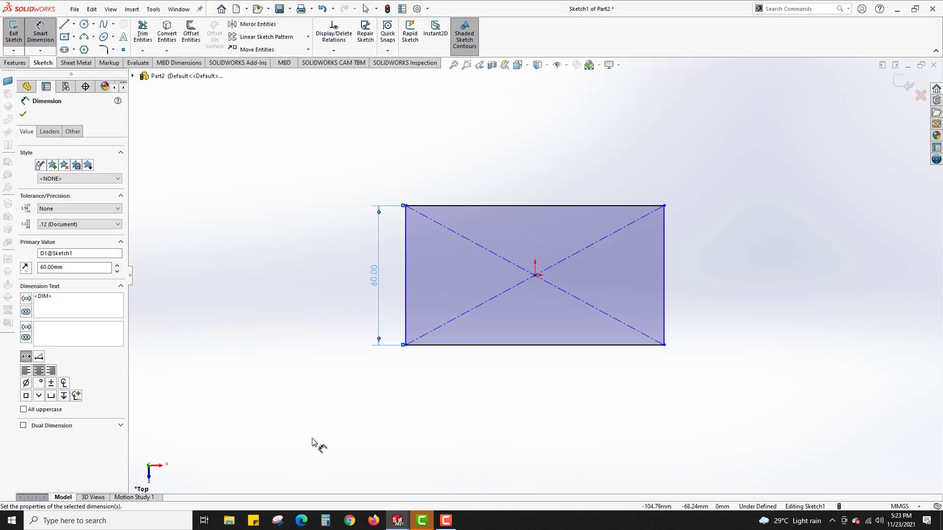
Dimension the rectangle's lower horizontal side at 120 mm.
click(498, 350)
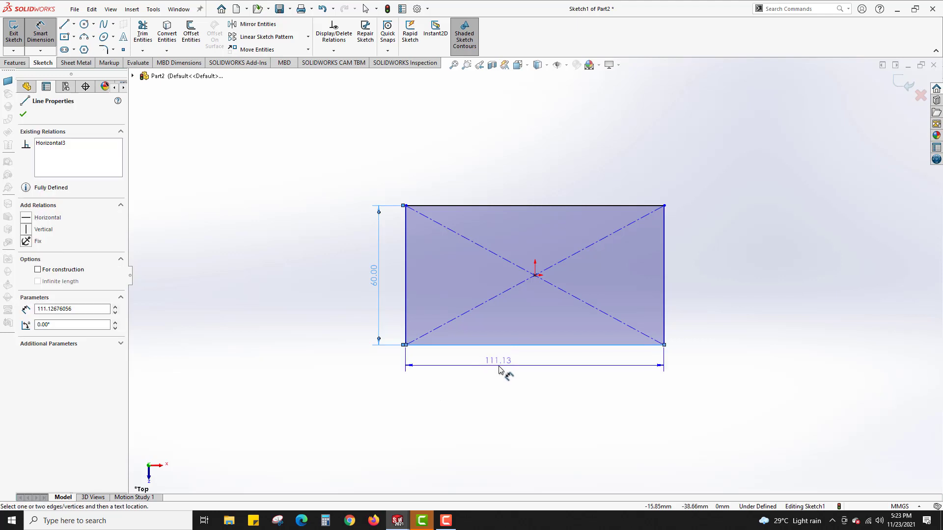
click(544, 372)
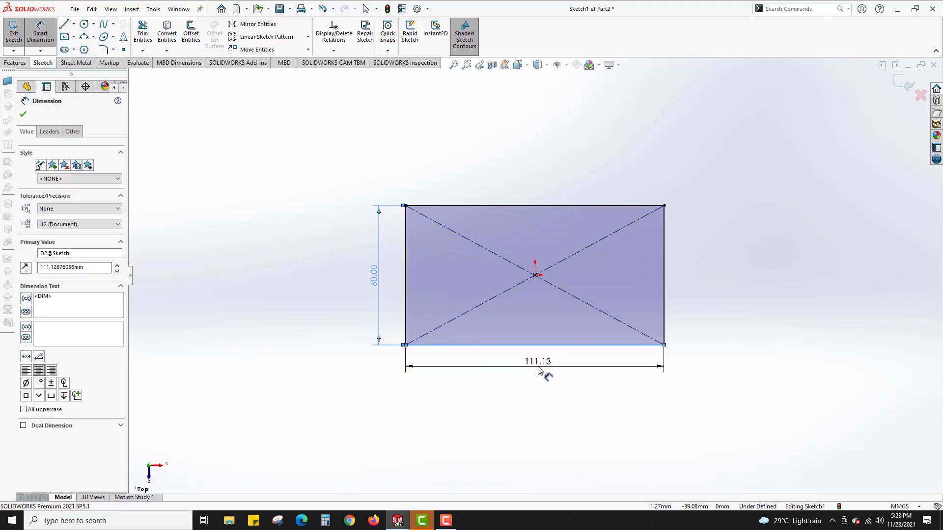
text(120)
key(Return)
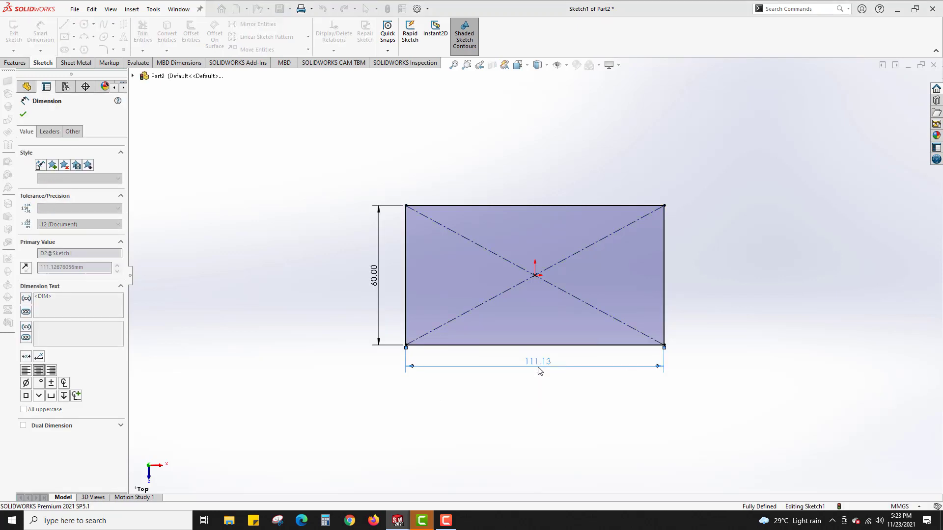
click(22, 114)
Extrude the rectangle as a blind boss 35 mm deep.
click(15, 62)
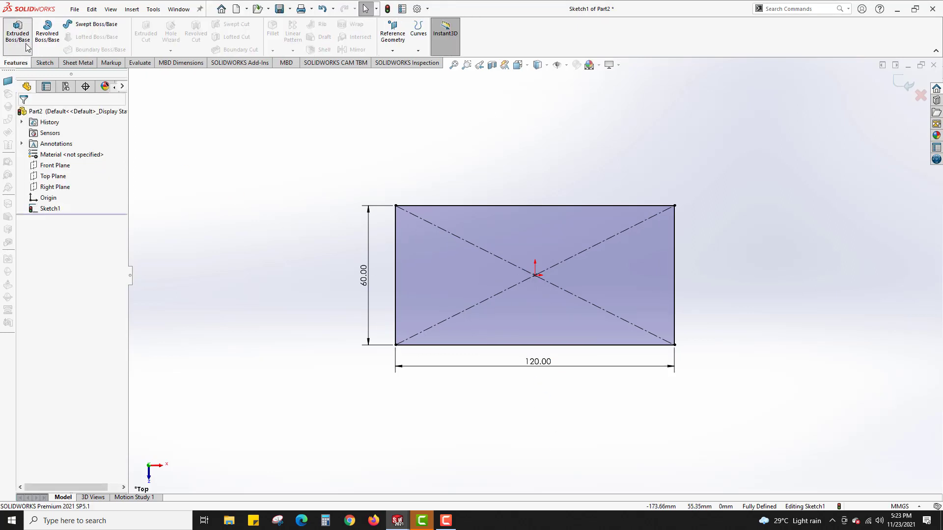
click(17, 33)
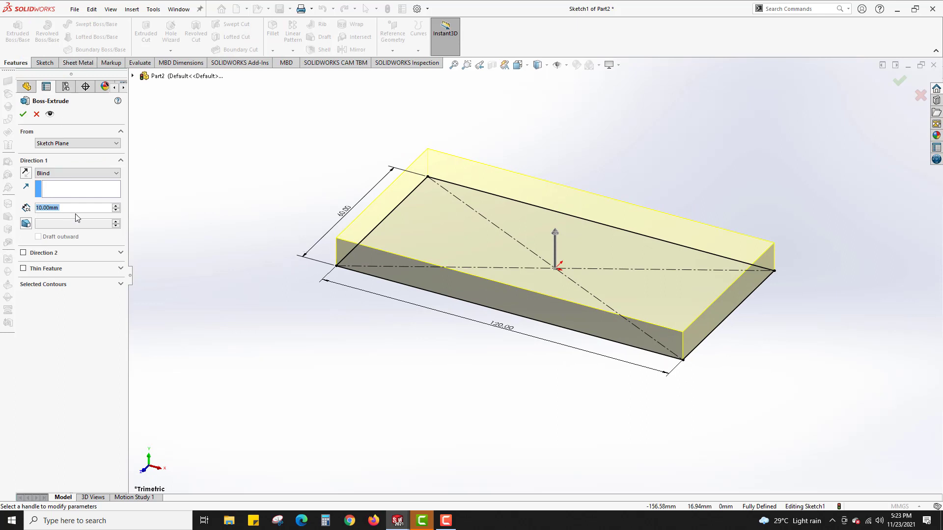
text(35)
key(Return)
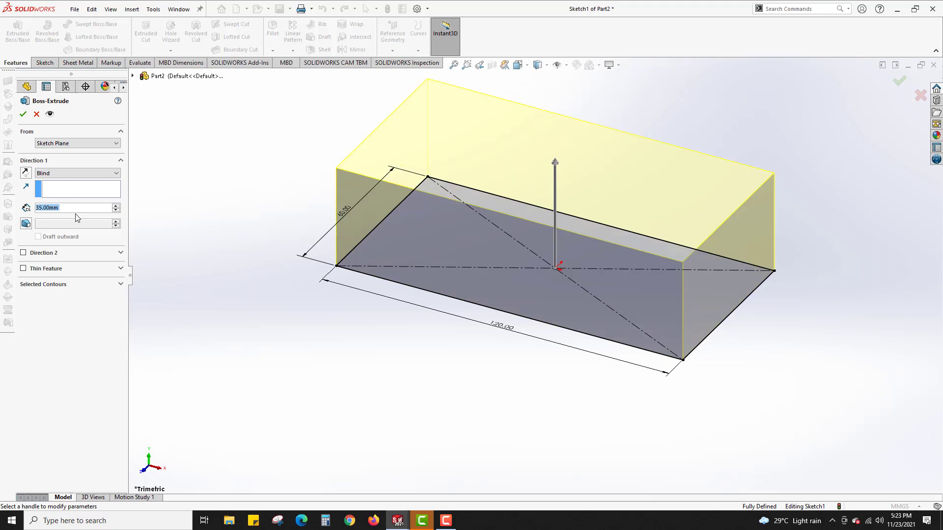
click(23, 115)
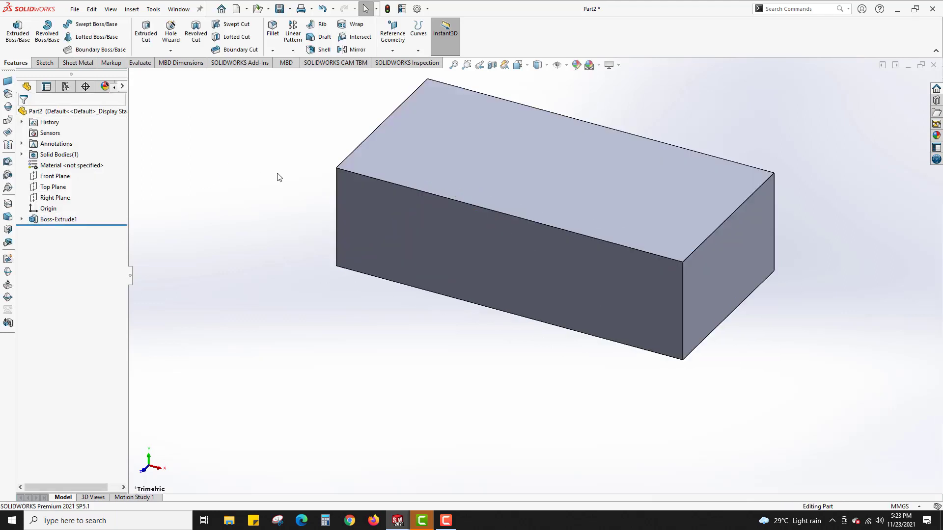
Sketch a corner rectangle about 96 mm wide on the block's top face, spanning its full depth between the two long edges.
click(393, 174)
click(435, 145)
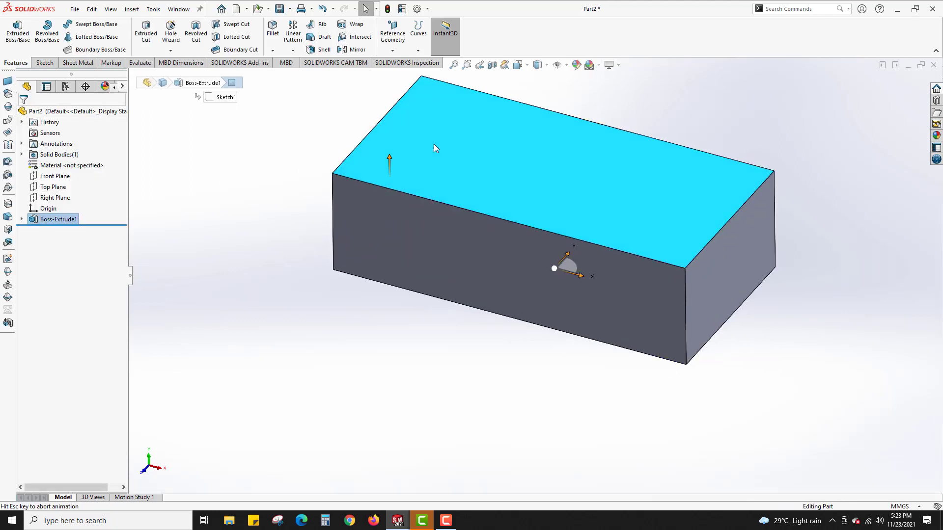
click(405, 113)
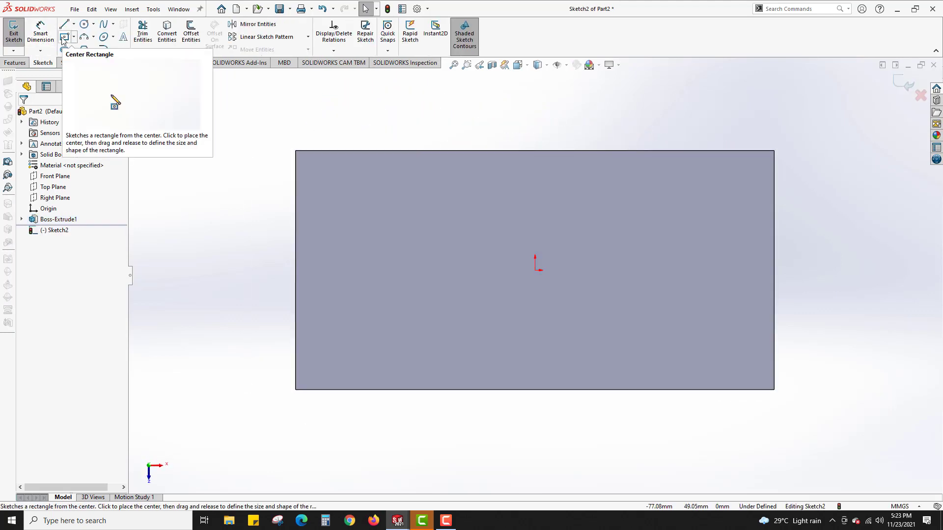
click(83, 39)
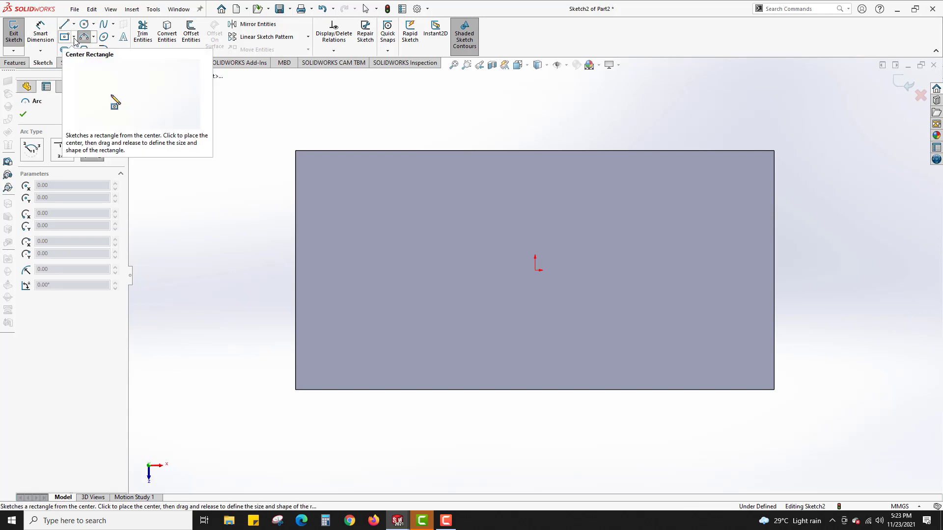
click(75, 38)
click(86, 50)
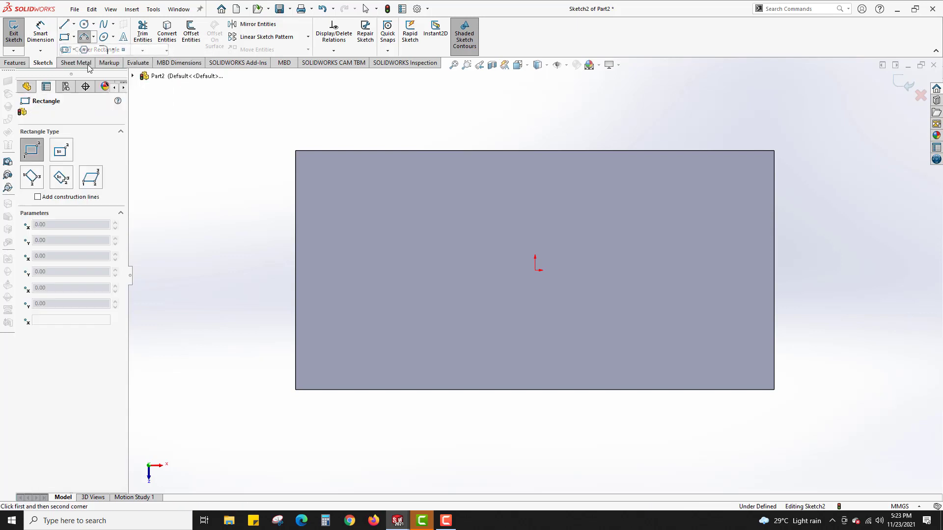
click(329, 151)
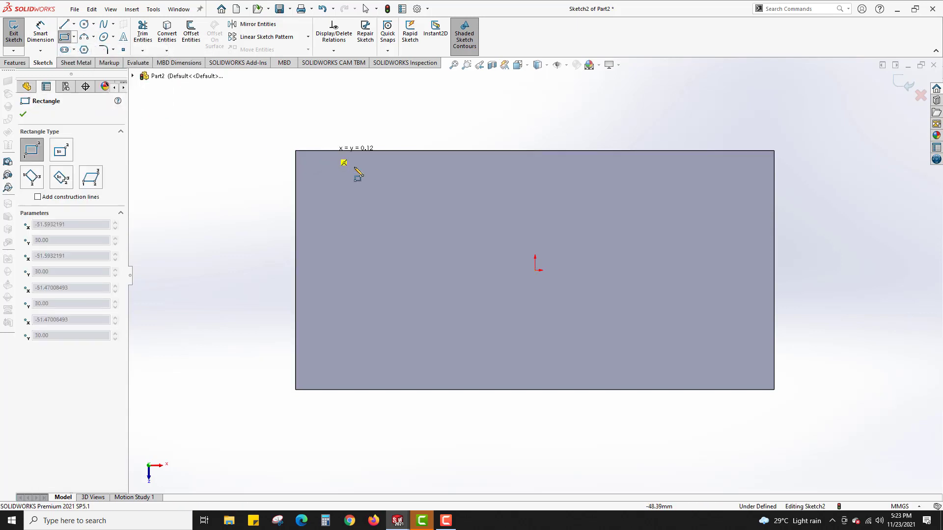
click(714, 390)
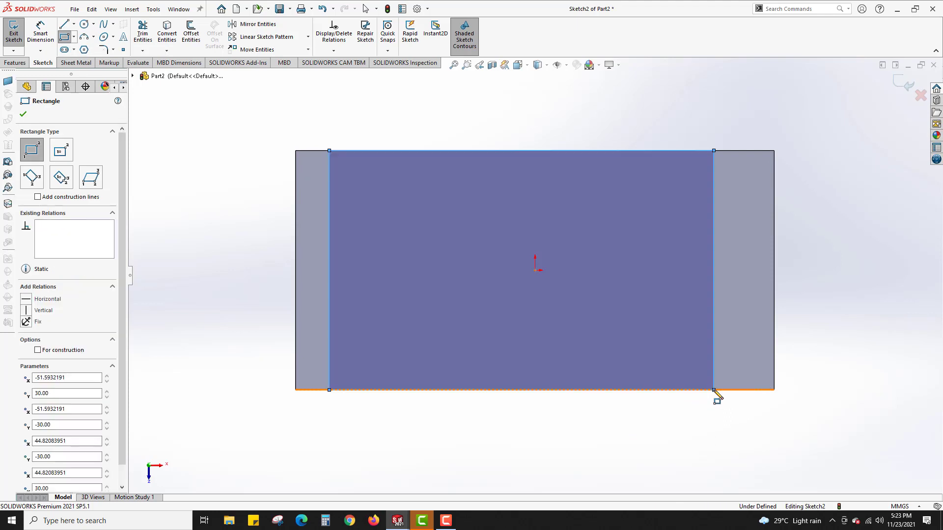
Dimension the rectangle's left side at 15 mm from the block's left edge.
right_drag(228, 229, 238, 165)
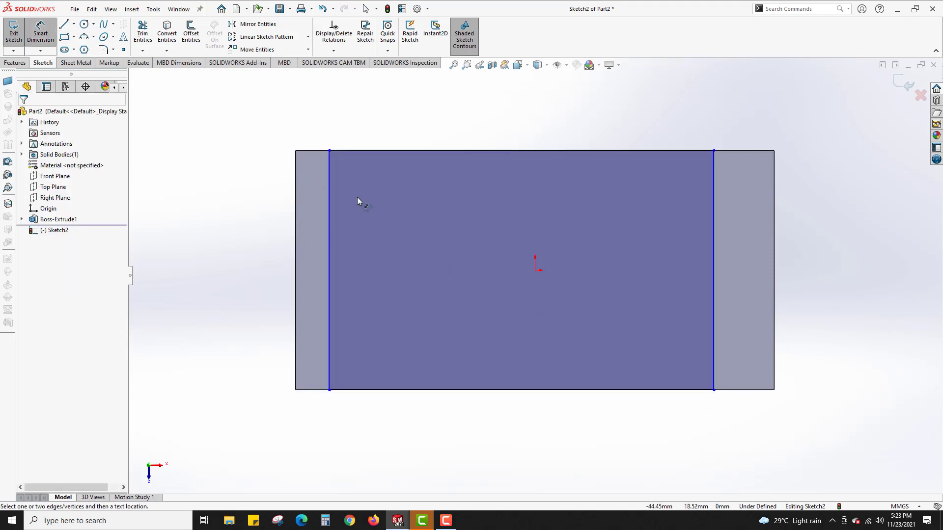
click(329, 212)
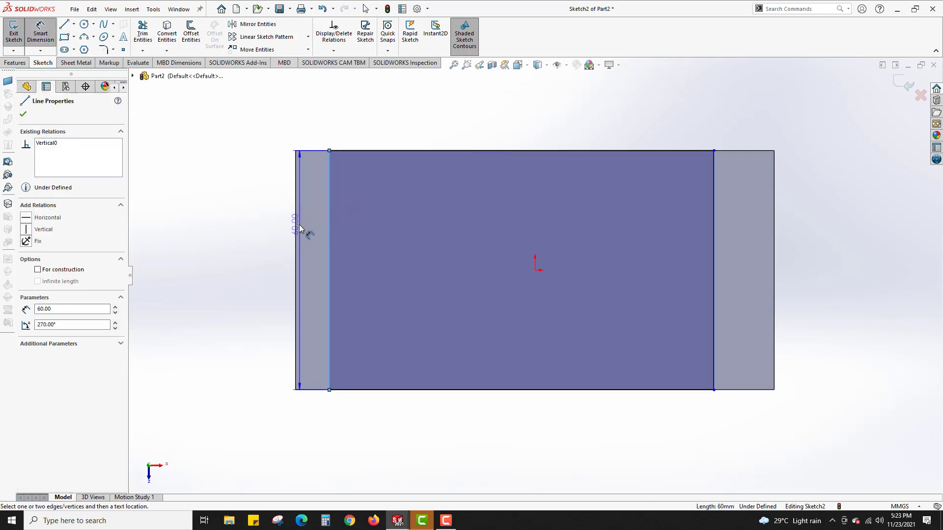
click(295, 236)
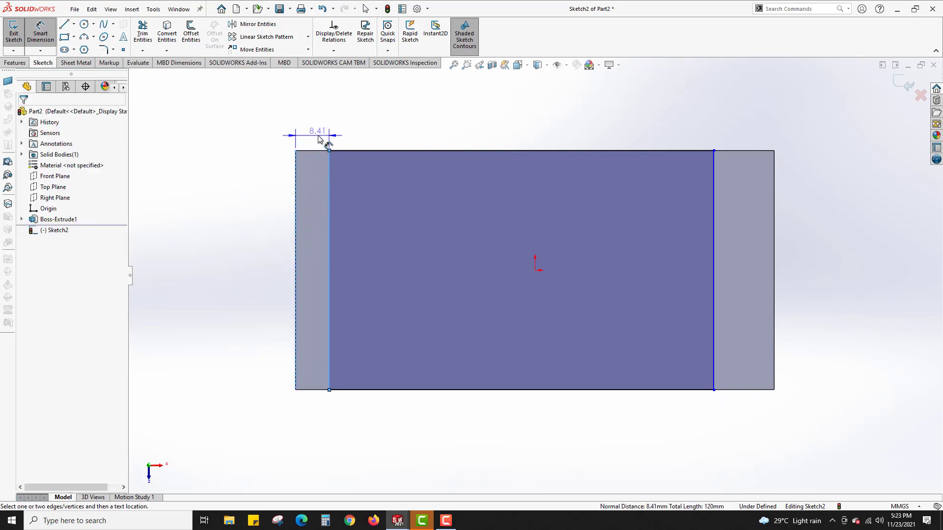
click(315, 136)
text(15)
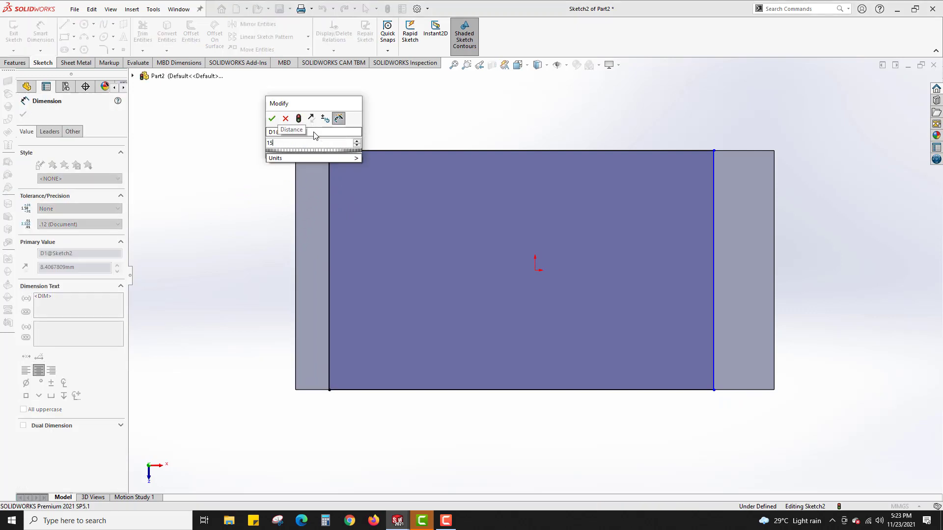
key(Return)
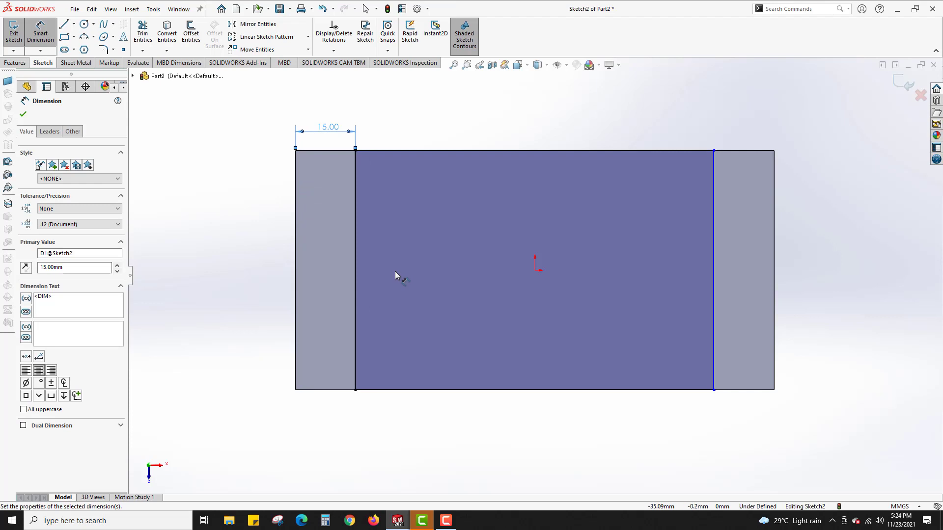
Dimension the rectangle's right side at 15 mm from the block's right edge.
click(714, 211)
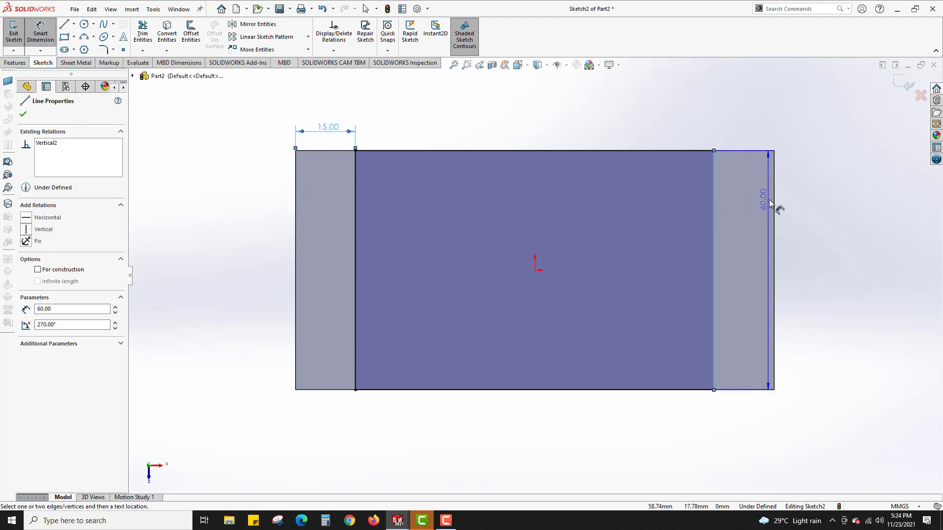
click(775, 204)
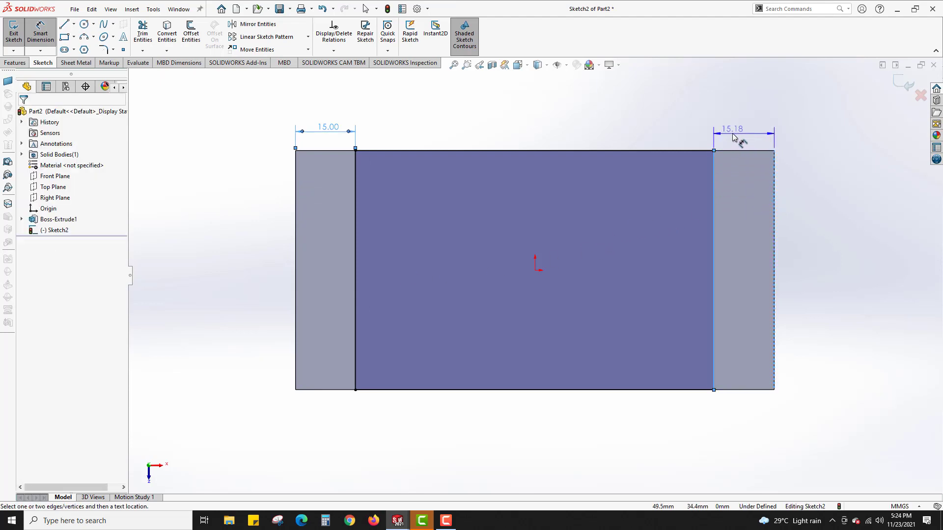
click(733, 137)
key(Return)
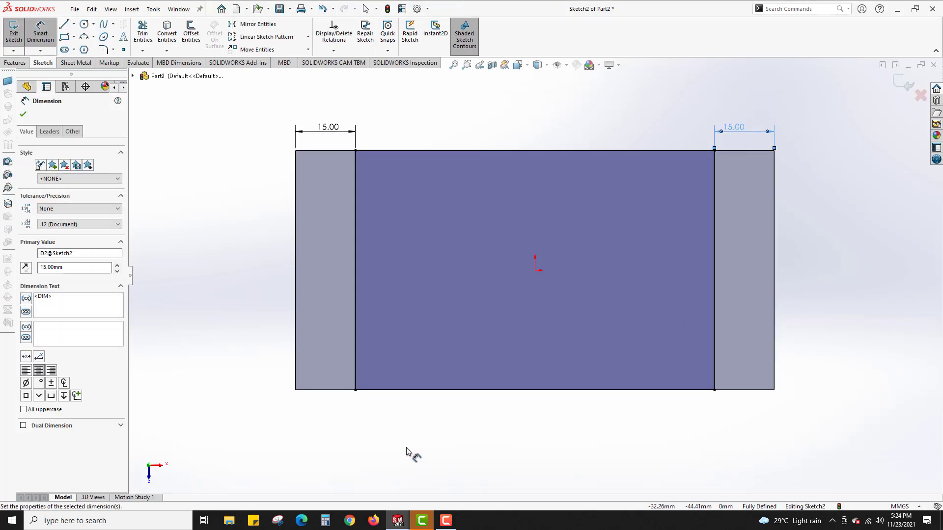
Finish the sketch and cut the rectangle 10 mm deep into the block as a blind extruded cut.
scroll(409, 452, down, 1)
scroll(408, 452, up, 2)
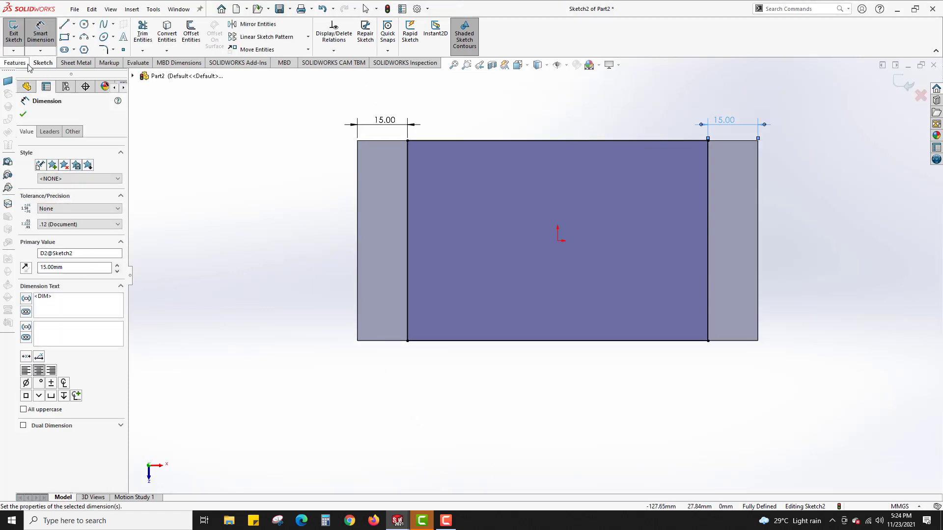
click(14, 33)
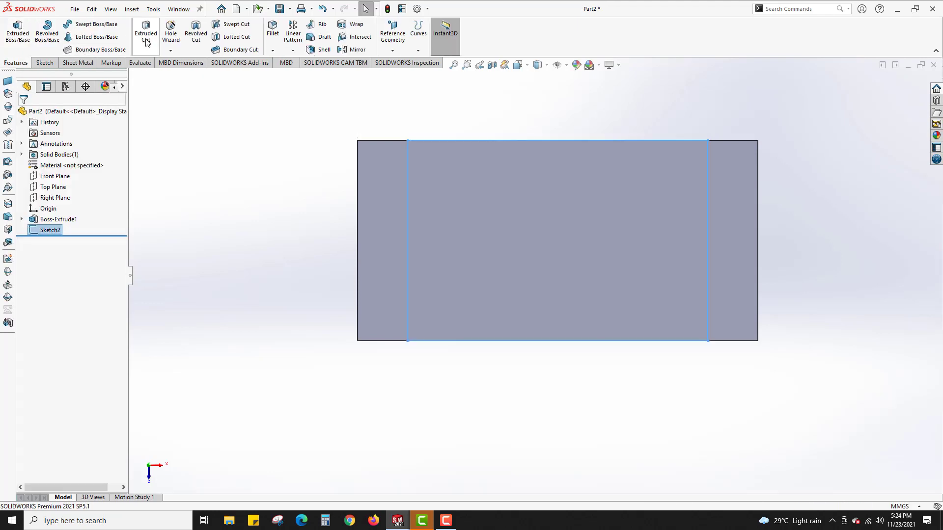
click(146, 41)
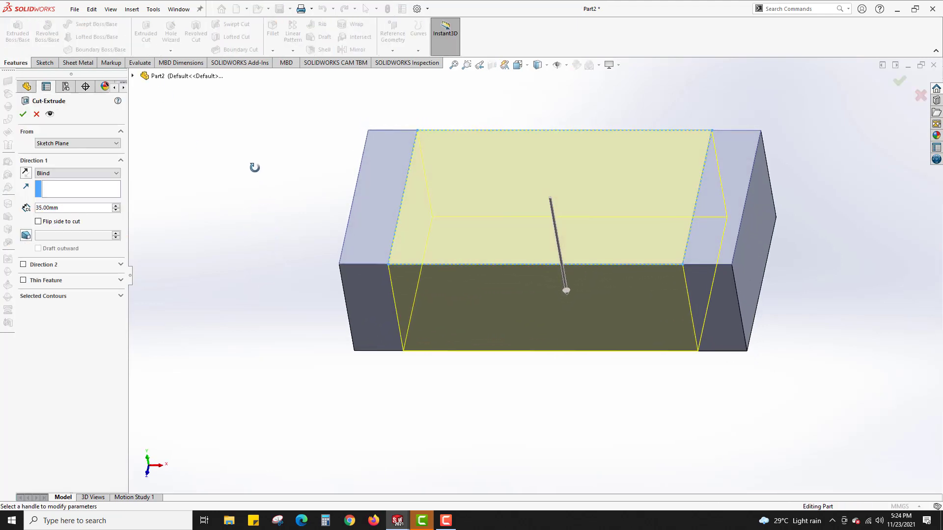
middle_drag(254, 167, 268, 120)
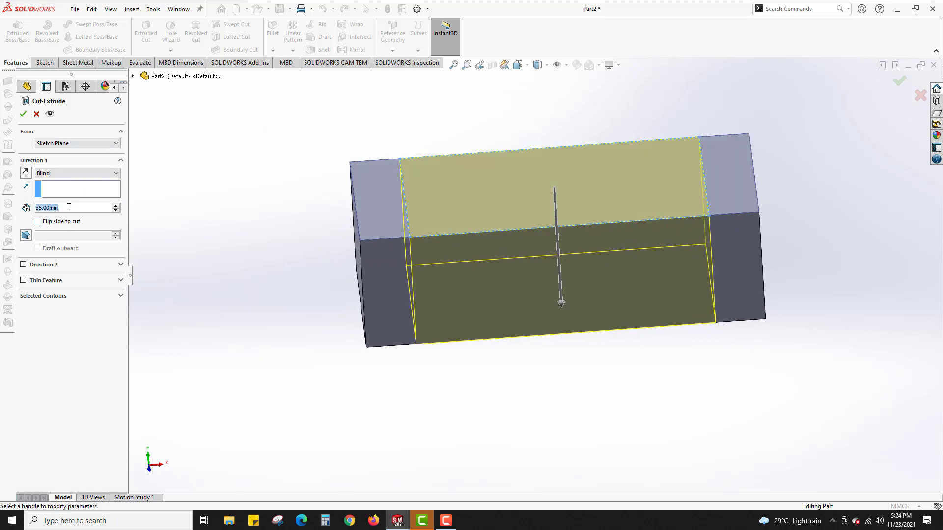
text(10)
key(Return)
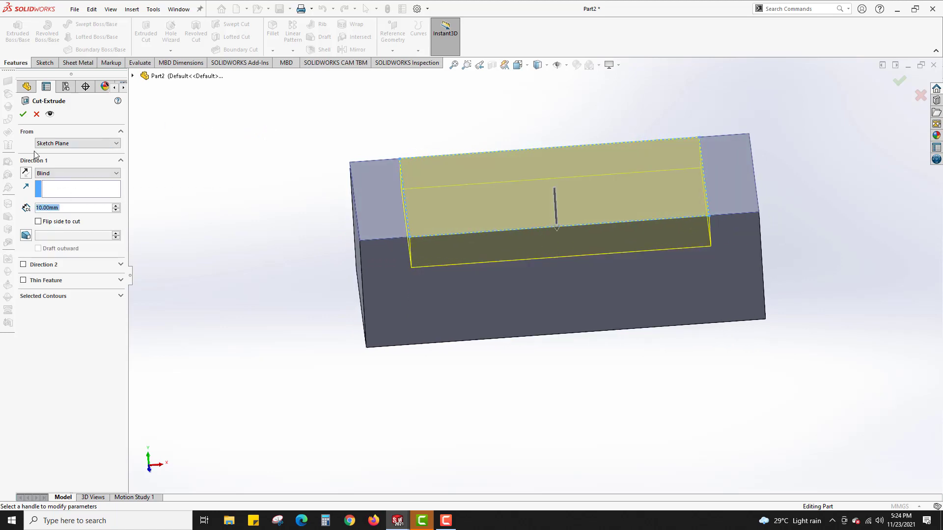
click(24, 114)
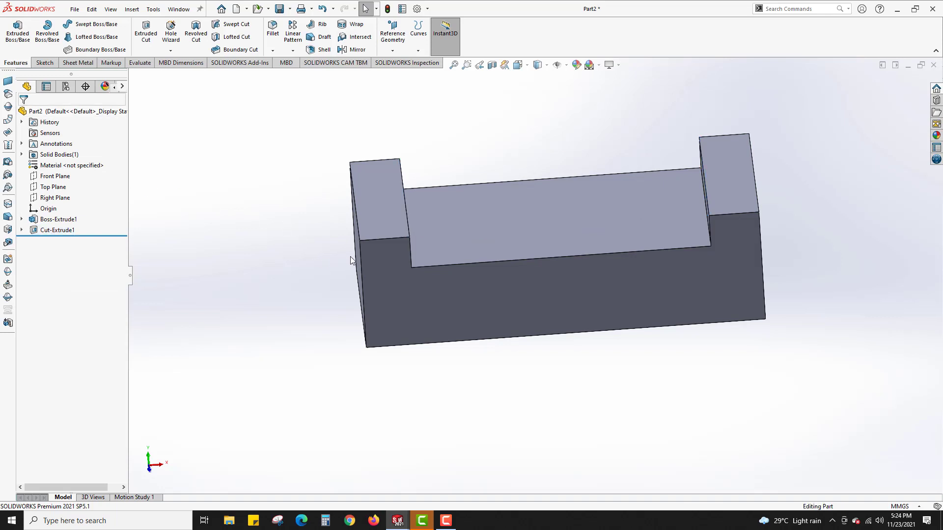
Sketch a corner rectangle about 33 by 14 mm on the block's end face, starting on its upper edge.
middle_drag(351, 260, 273, 301)
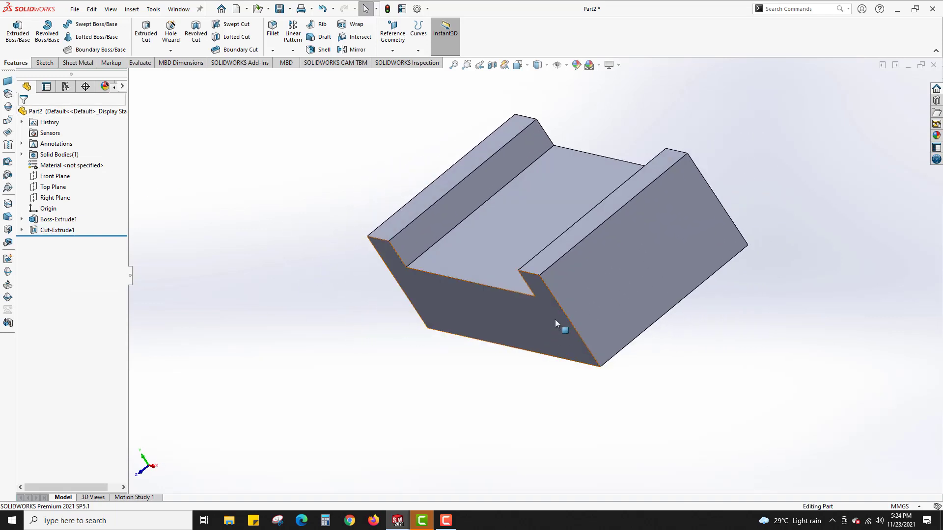
click(581, 301)
click(628, 277)
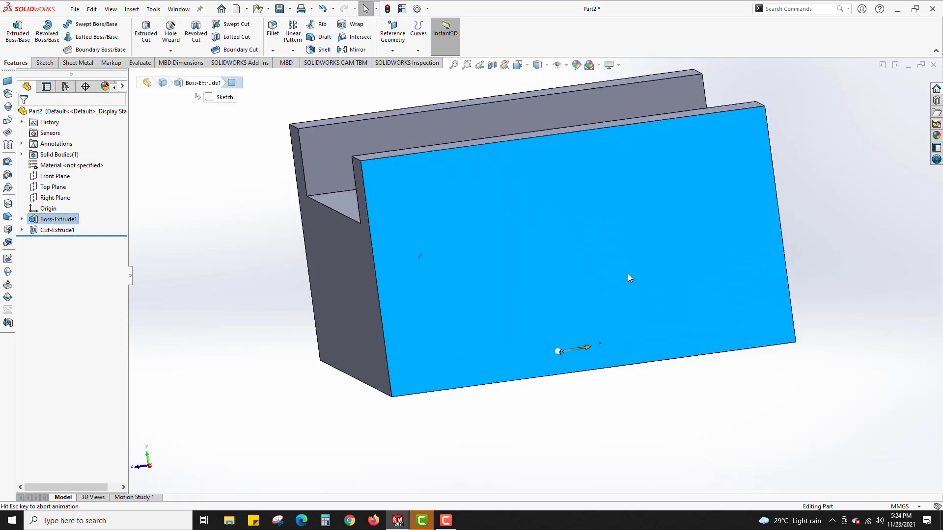
scroll(245, 219, up, 1)
click(248, 204)
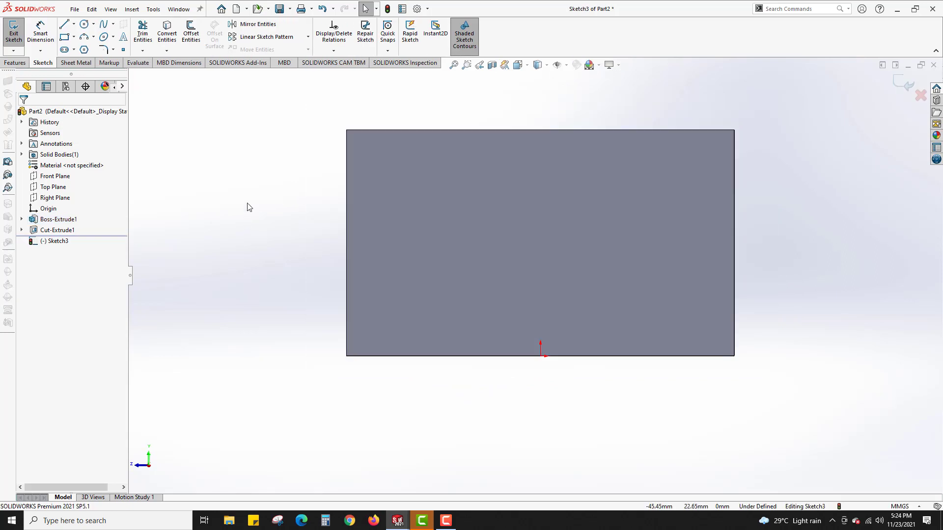
click(65, 37)
click(421, 129)
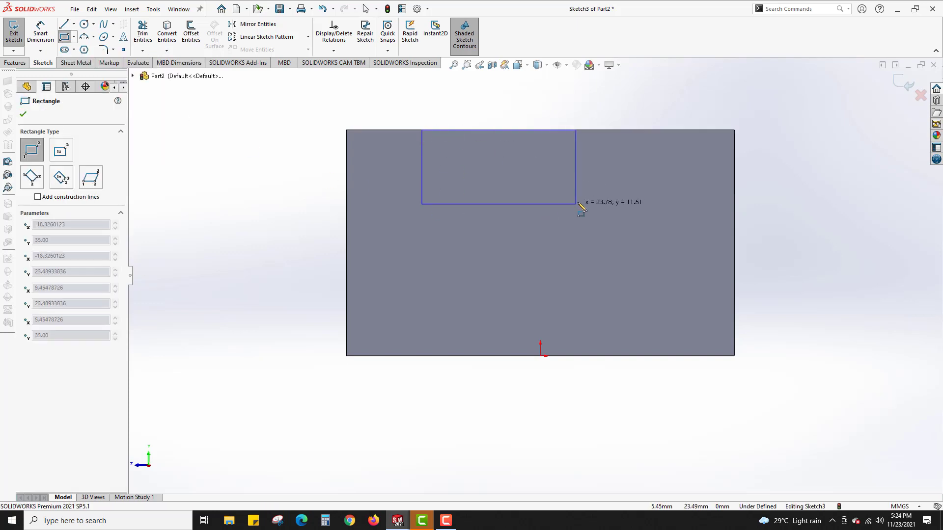
click(634, 217)
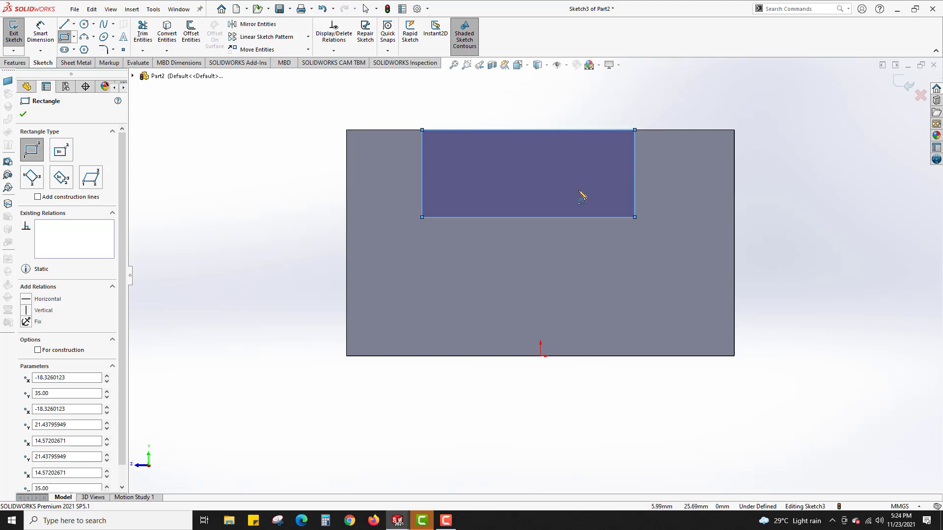
key(Escape)
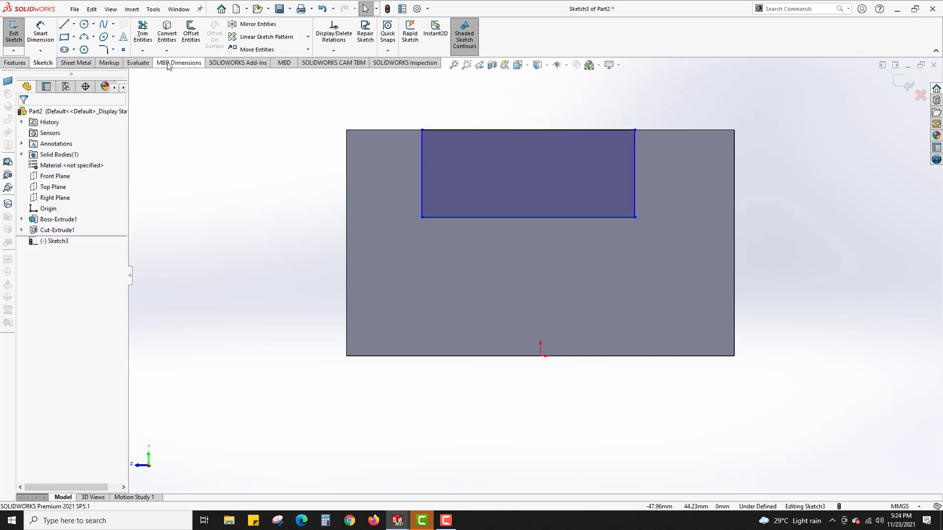
Undo the end-face rectangle, the channel cut and the dimensioned rectangle on the top face, leaving the plain block.
key(ctrl+z)
key(ctrl+z)
key(ctrl+z)
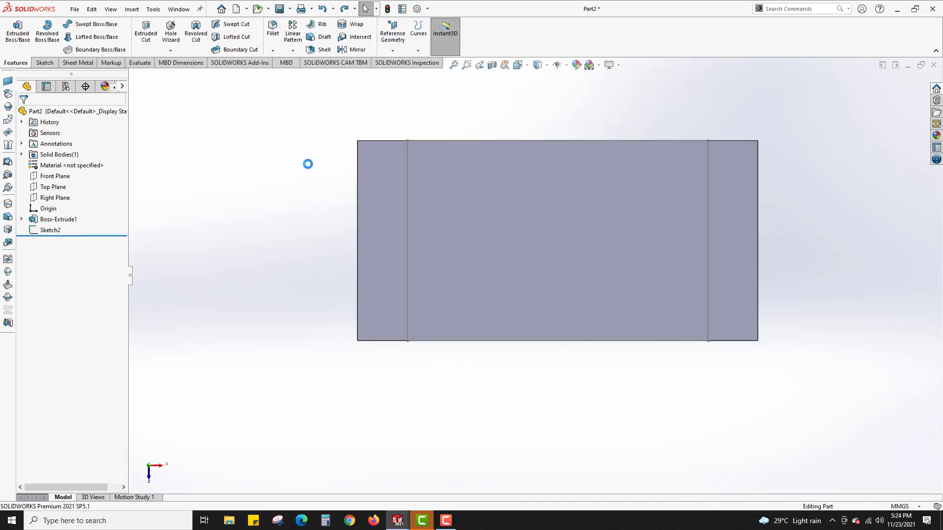
key(ctrl+z)
key(ctrl+z)
key(ctrl+z)
key(ctrl+z)
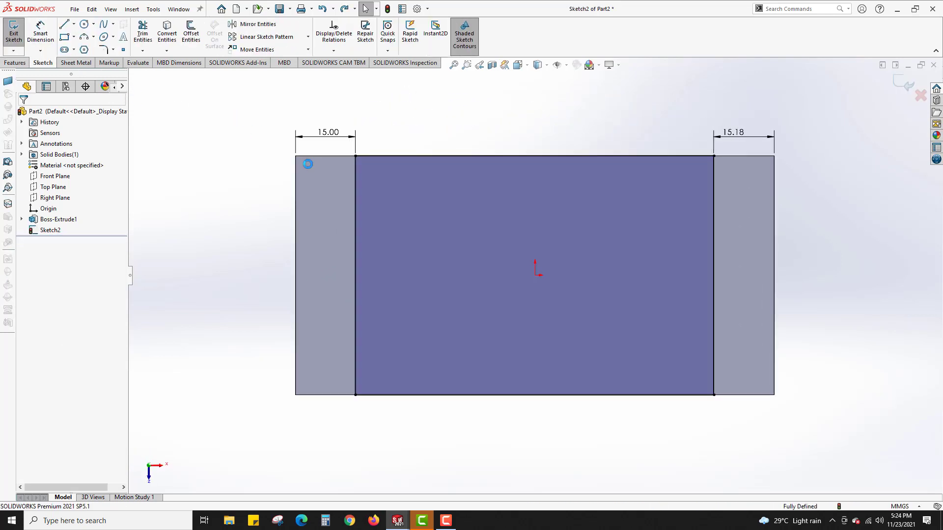
key(ctrl+z)
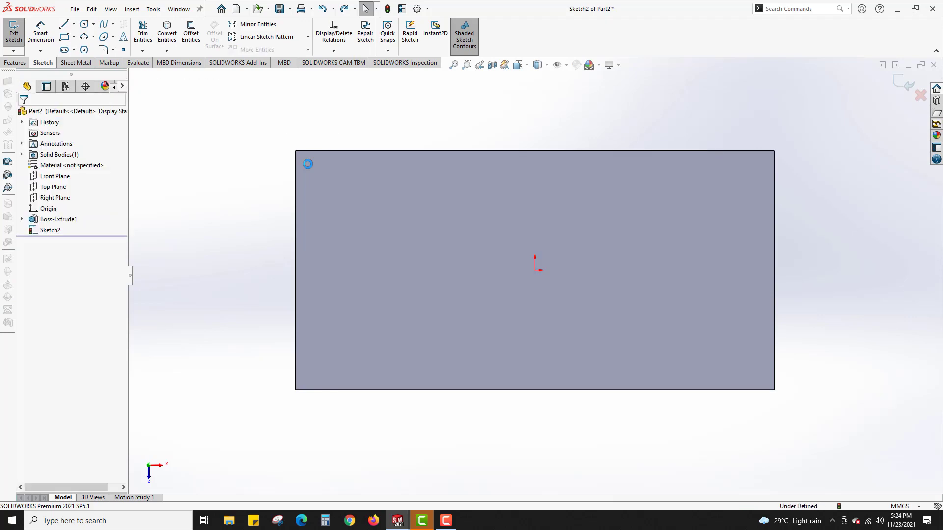
Show the block in isometric view and exit the empty sketch on its top face.
mouse_move(287, 185)
middle_down()
mouse_move(282, 129)
mouse_move(245, 72)
middle_up()
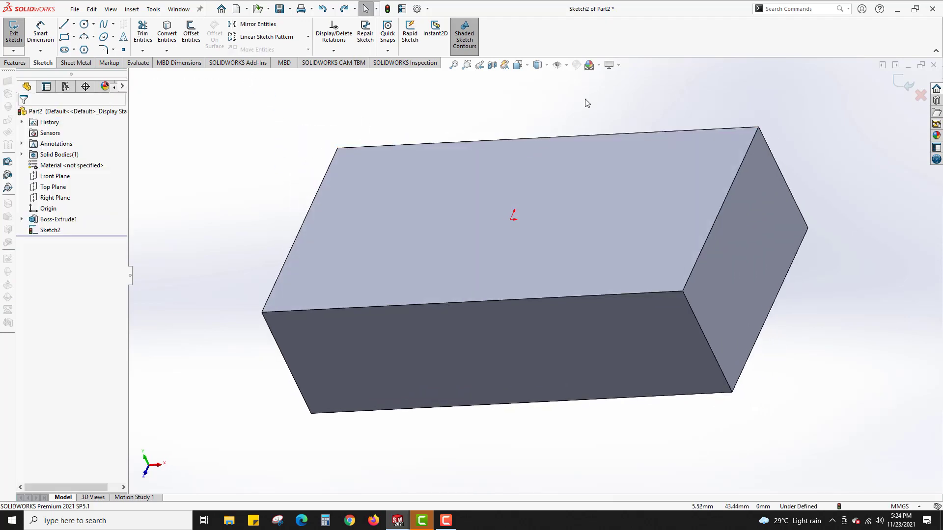
click(528, 66)
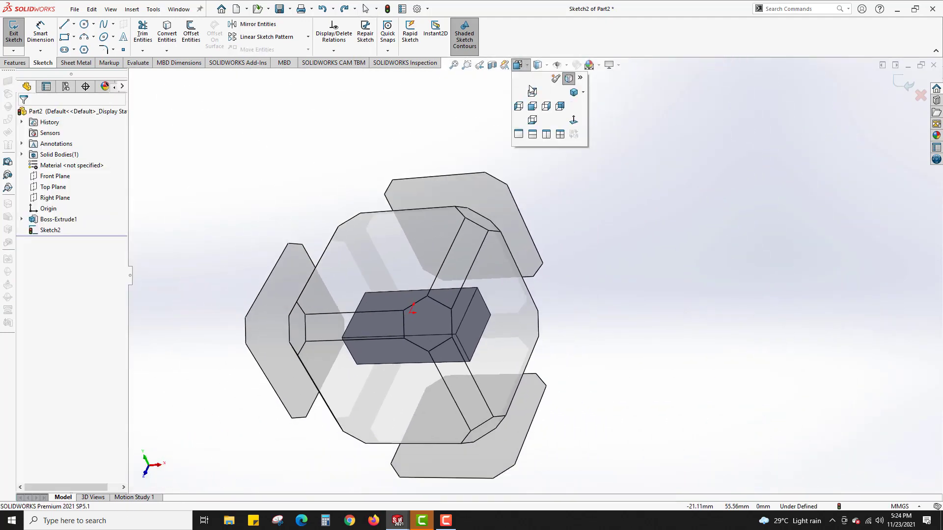
click(575, 93)
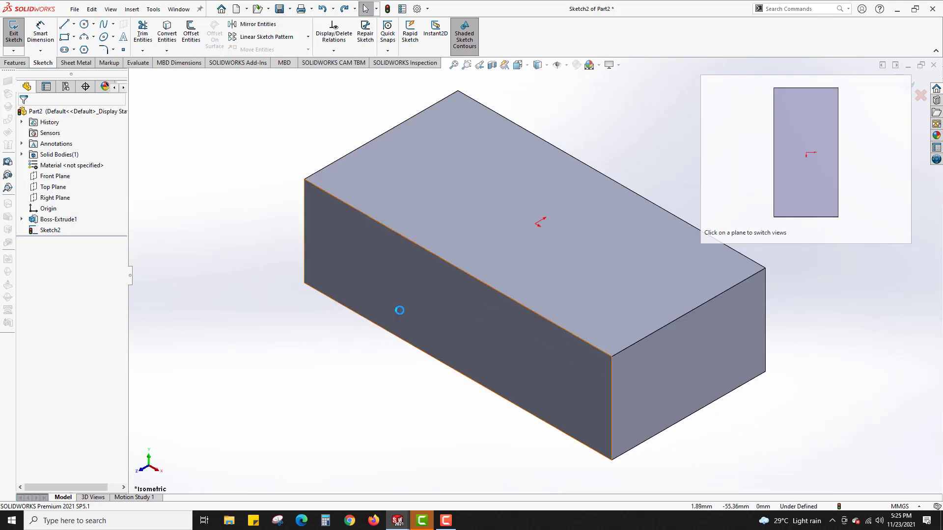
click(414, 302)
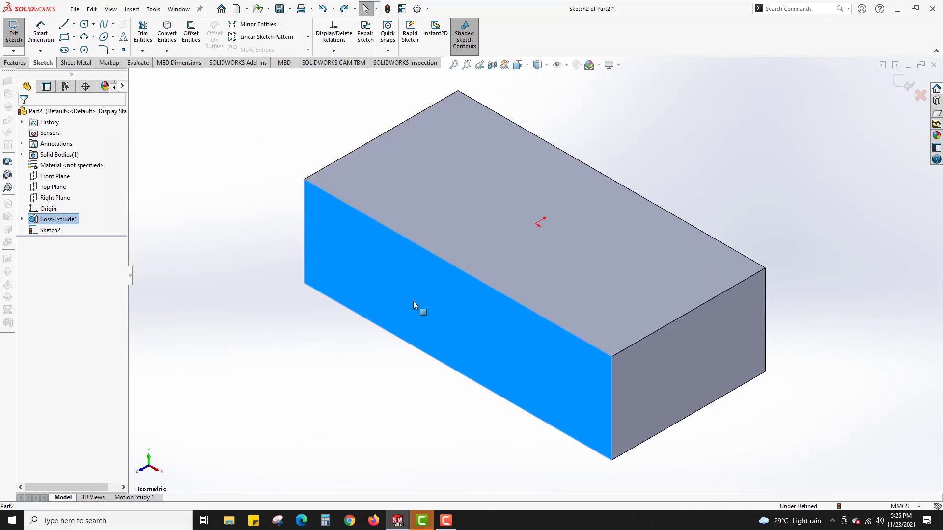
right_click(435, 281)
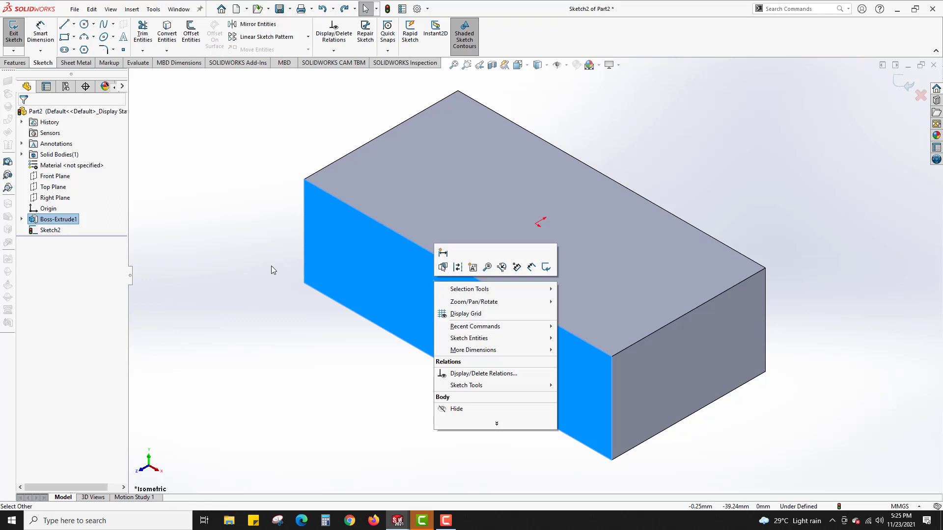
click(14, 34)
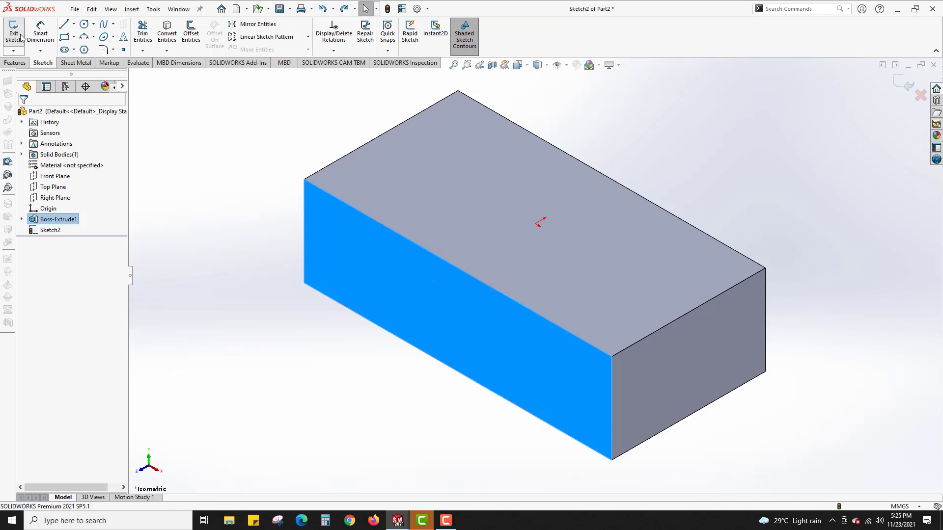
Start a sketch on the block's long front face and draw a slightly sloped line about 91 mm long across its upper part.
click(389, 289)
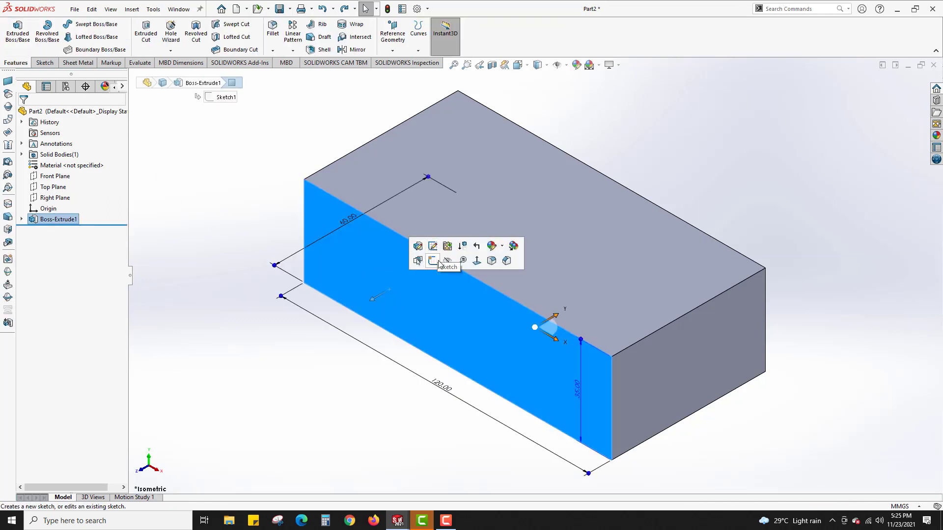
click(434, 261)
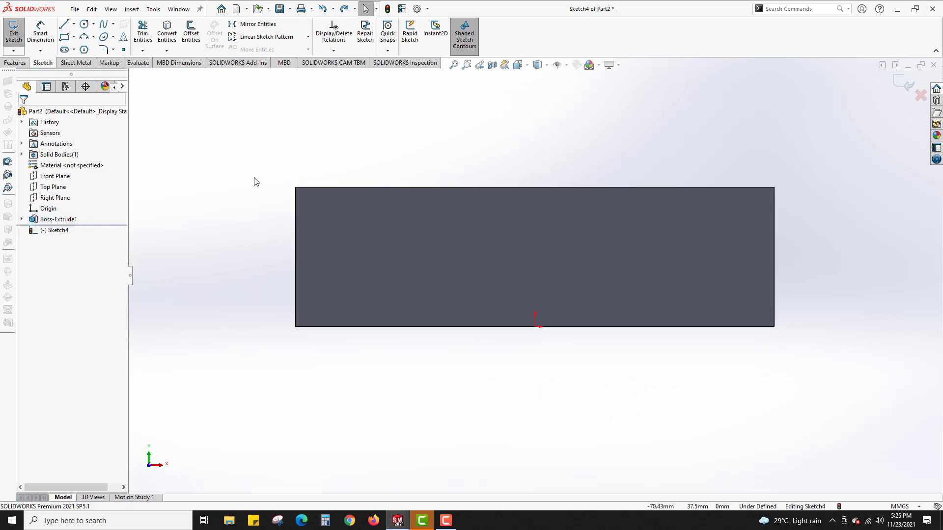
click(64, 24)
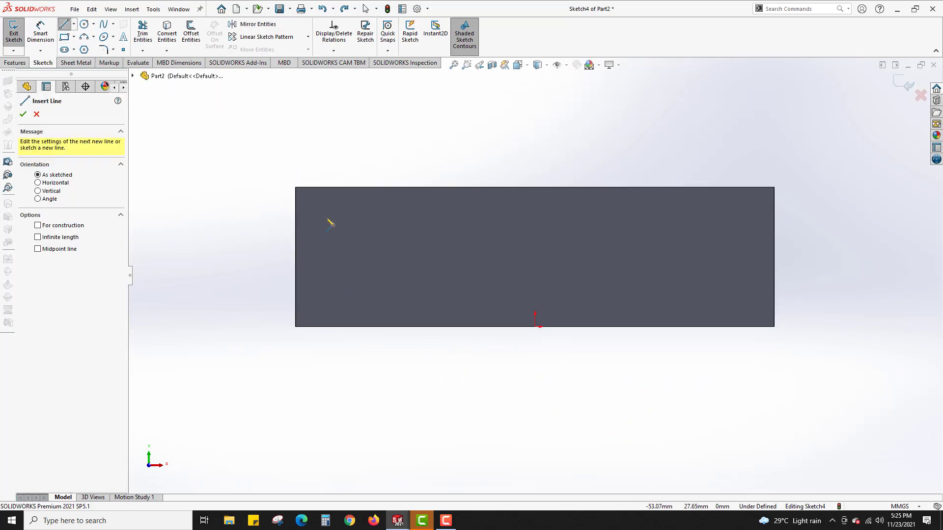
click(342, 210)
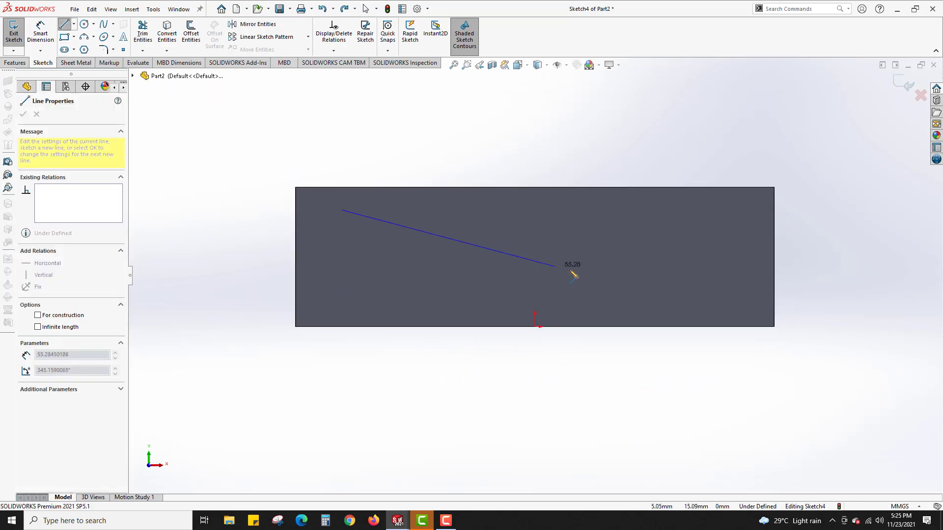
click(703, 219)
Dimension the line's left endpoint at 15 mm from the block's left edge.
right_drag(535, 151, 537, 110)
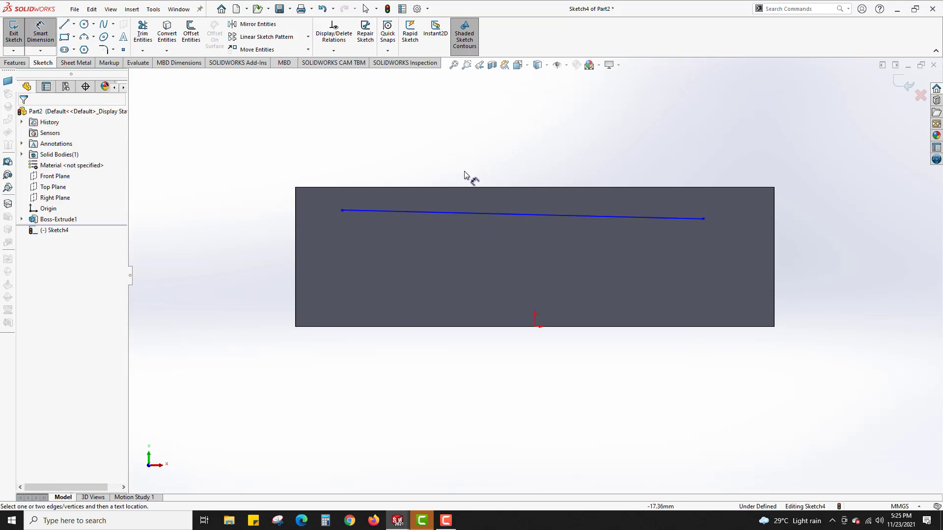
click(343, 211)
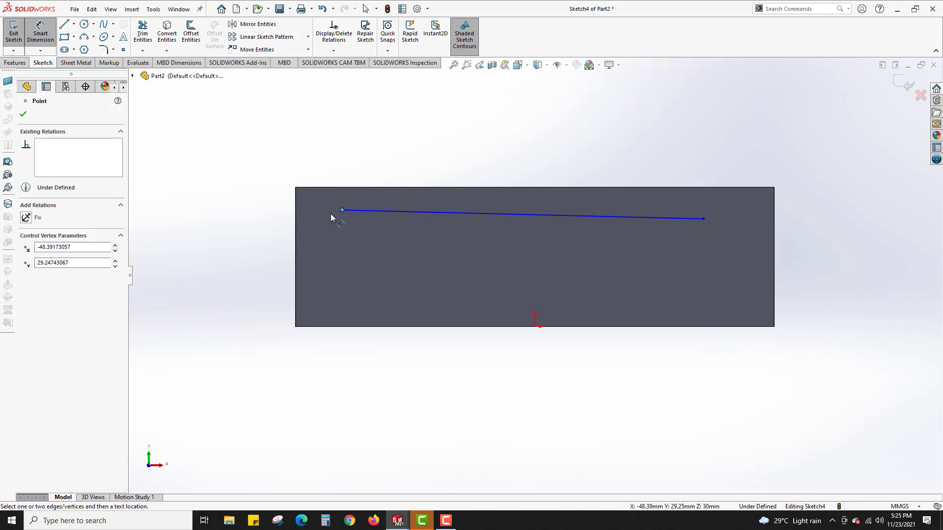
click(296, 210)
click(319, 154)
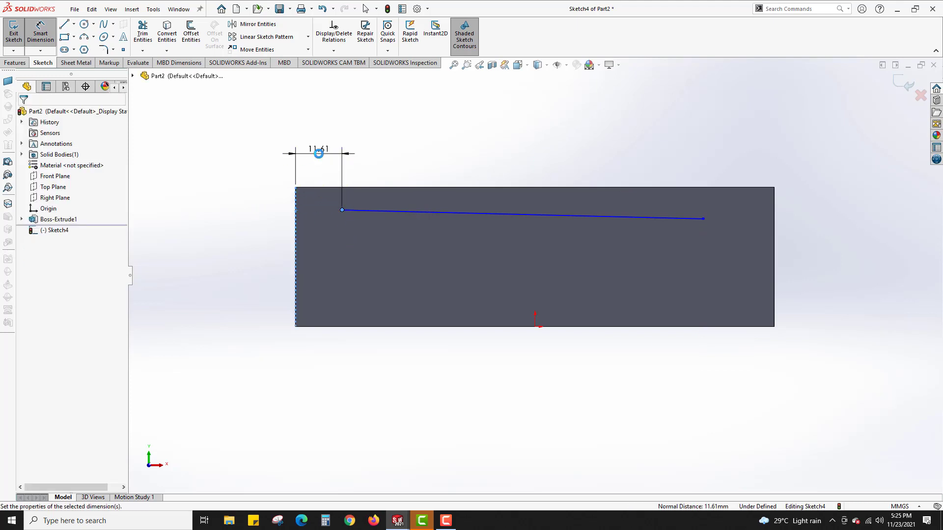
text(15)
key(Return)
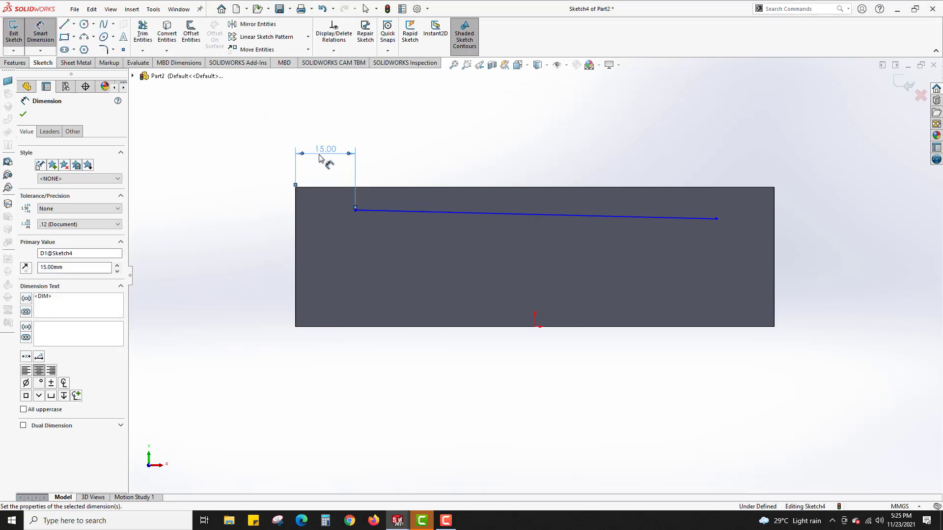
Dimension the line's right endpoint at 15 mm from the block's right edge.
click(717, 218)
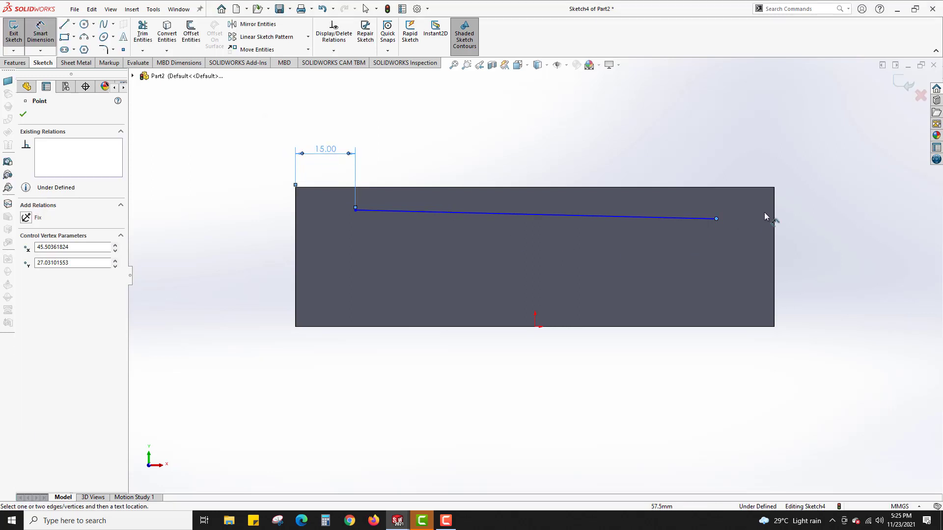
click(775, 206)
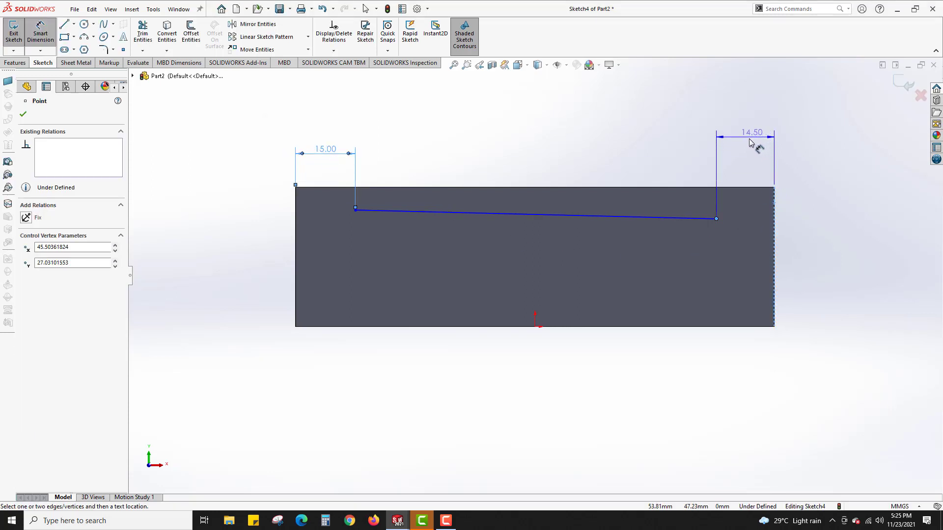
click(746, 139)
text(15)
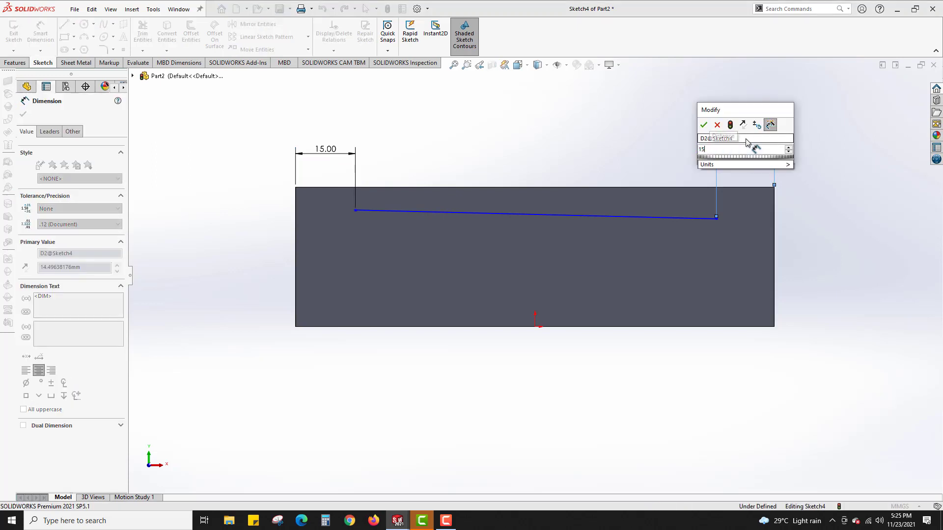
key(Return)
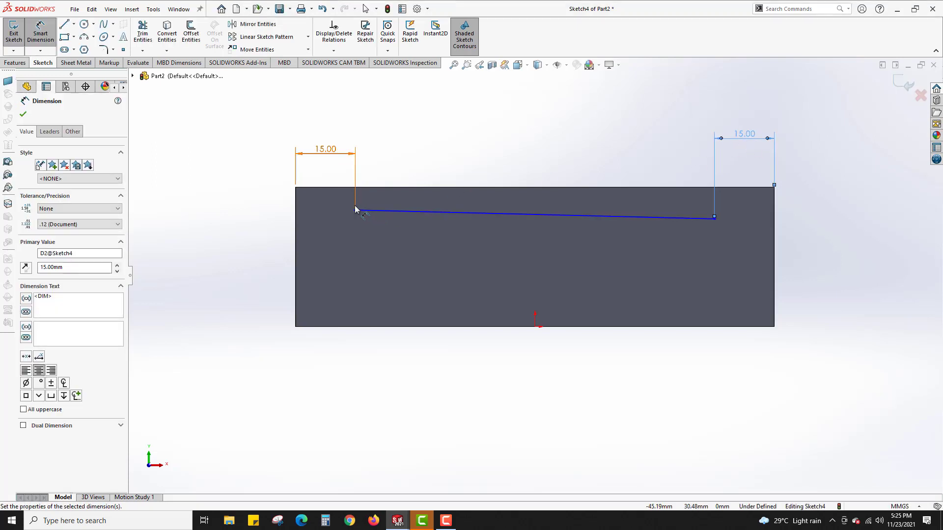
Dimension the line's left endpoint at 10 mm below the front face's top edge.
click(356, 211)
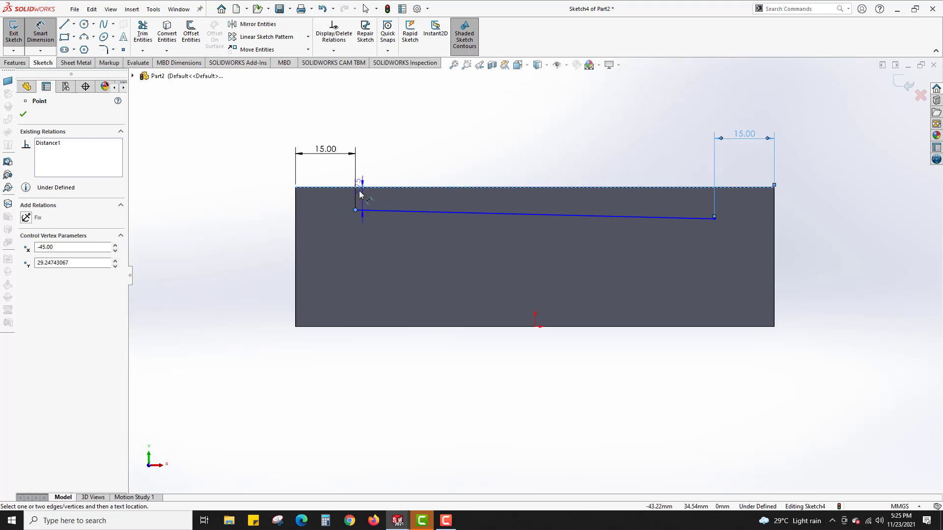
click(360, 187)
click(269, 199)
text(10)
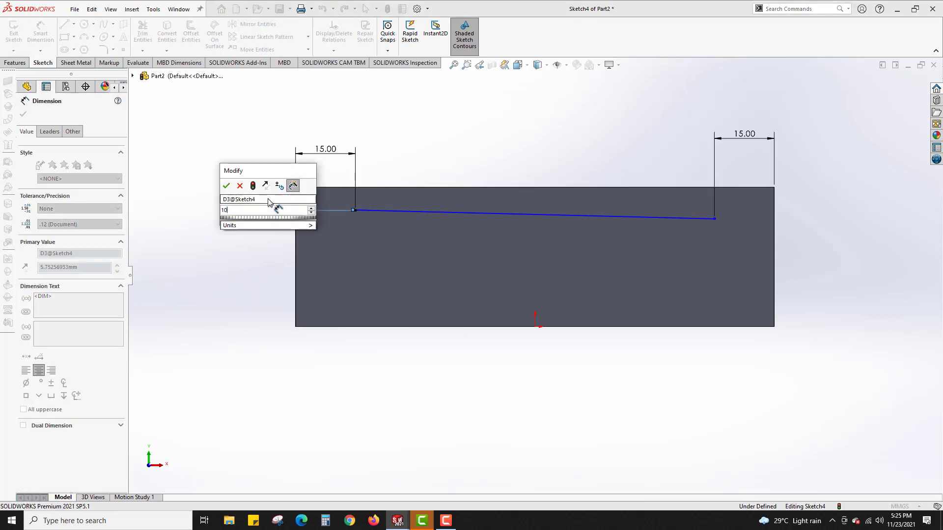
key(Return)
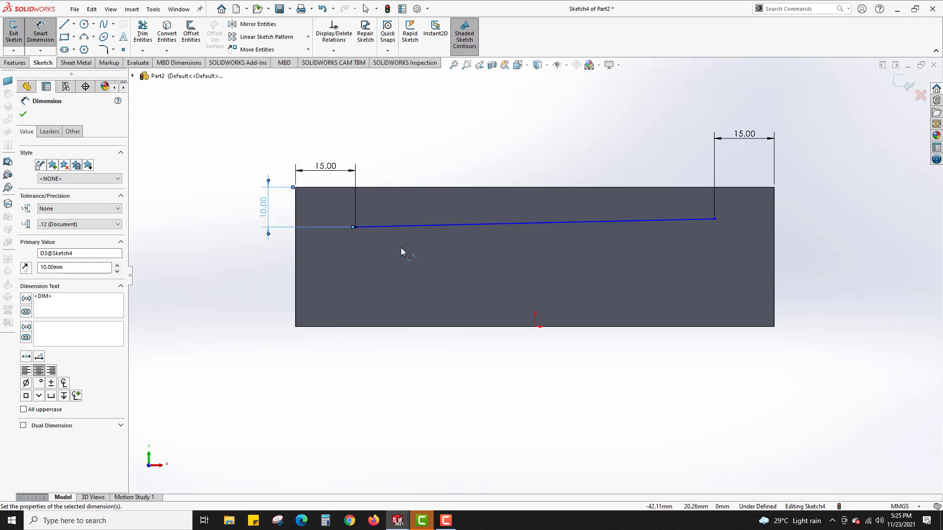
Dimension the line's right endpoint at 20 mm below the front face's top edge.
click(715, 219)
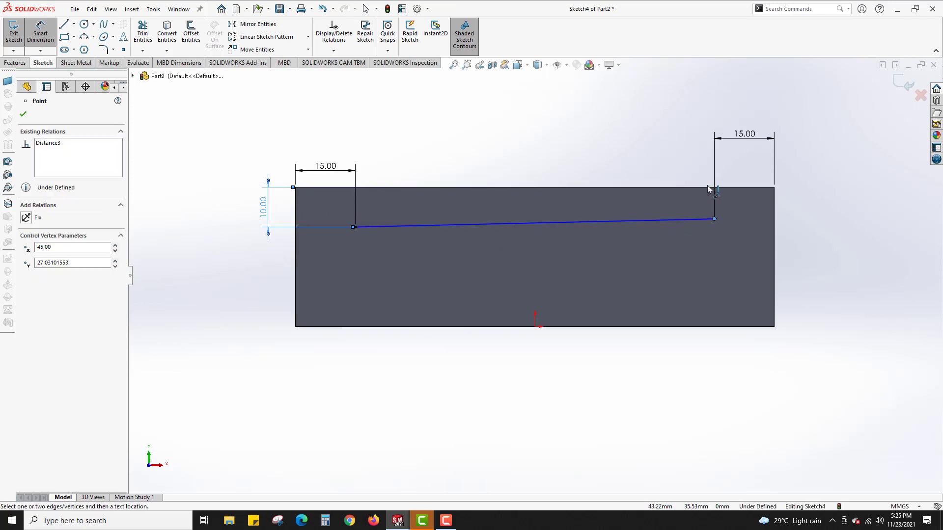
click(708, 188)
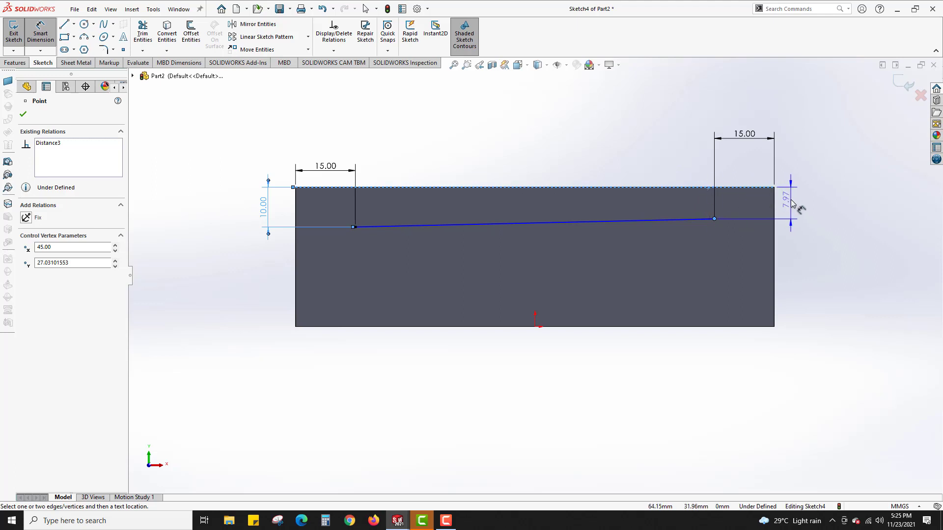
click(792, 206)
text(20)
key(Return)
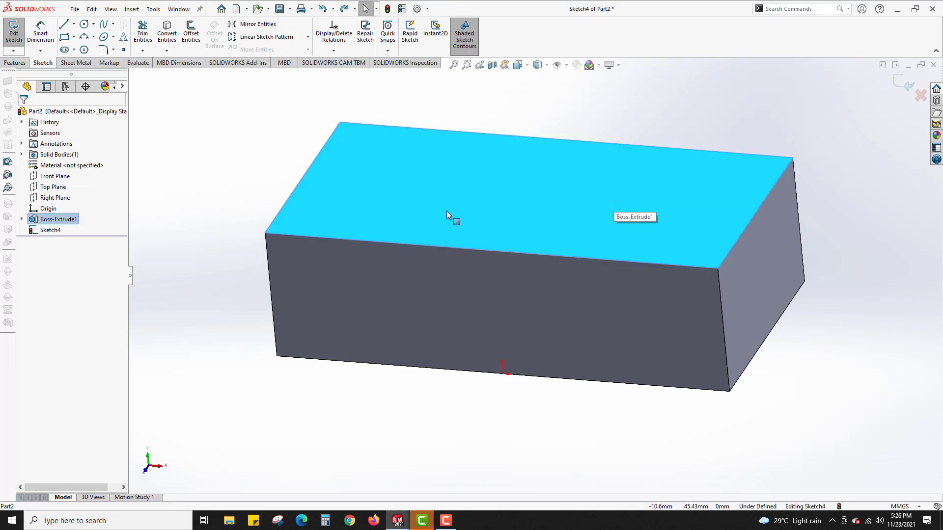
Close the empty sketch and, in a new sketch on the block's top face, draw a full-depth rectangle about 90 mm long between the ends.
click(14, 30)
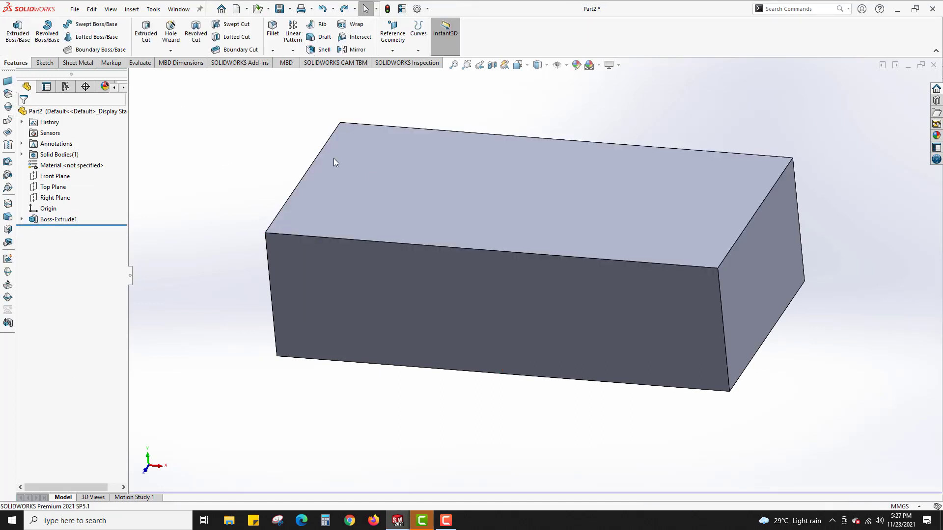
click(336, 159)
right_click(379, 157)
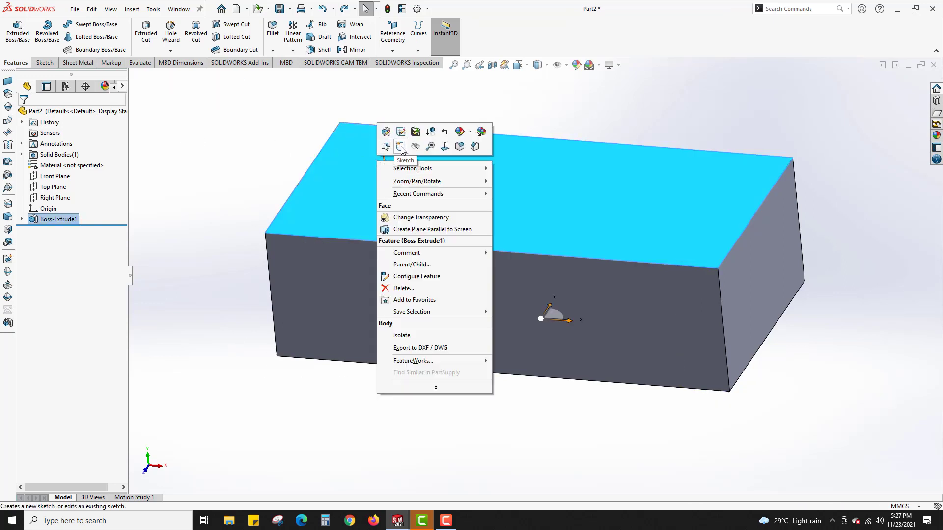
click(389, 145)
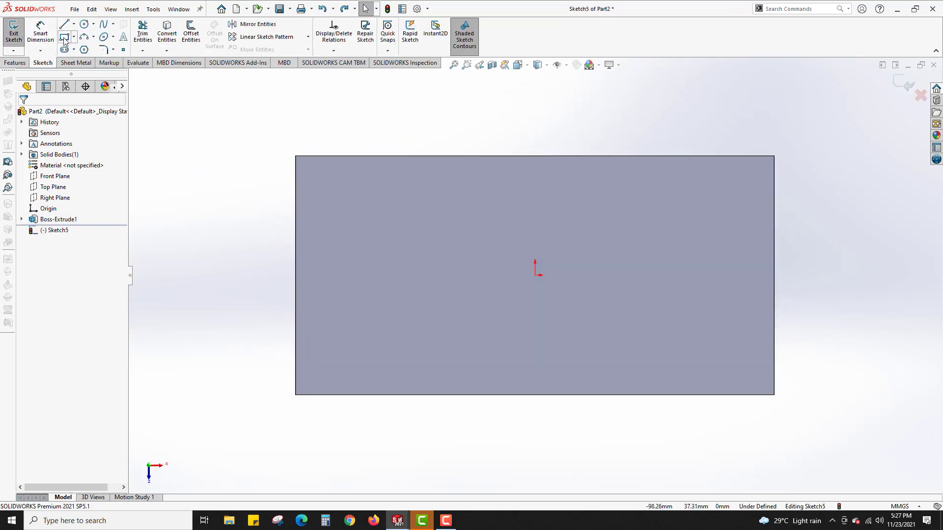
click(68, 39)
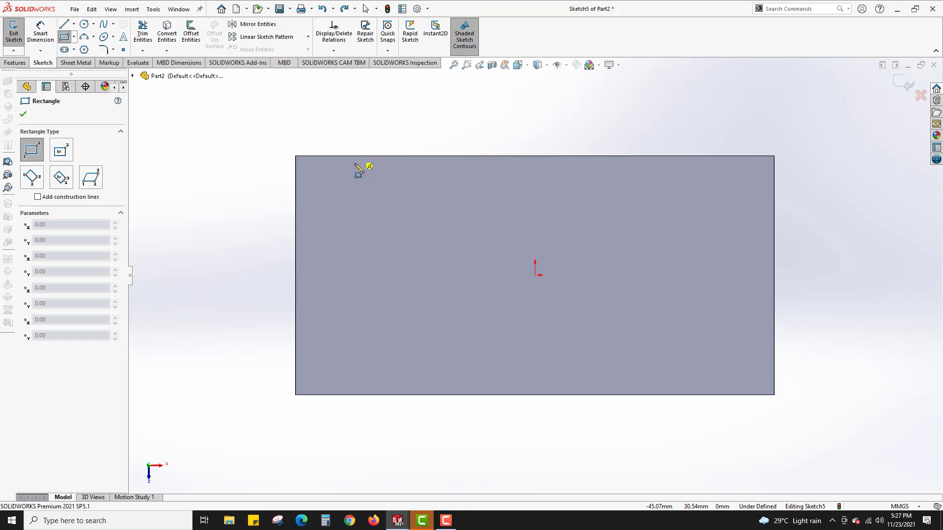
click(355, 156)
click(713, 395)
Dimension the rectangle's right side at 15 mm from the block's right edge.
right_drag(857, 358, 840, 208)
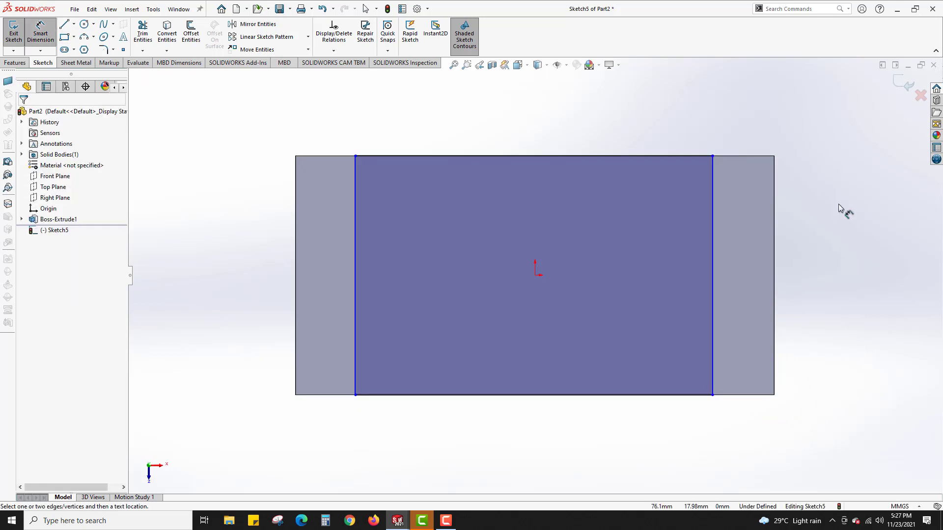
click(712, 270)
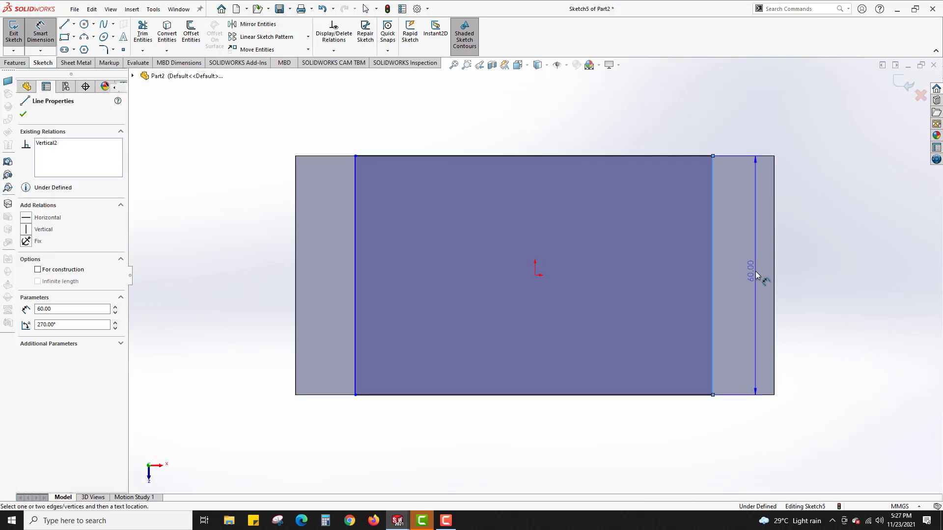
click(774, 268)
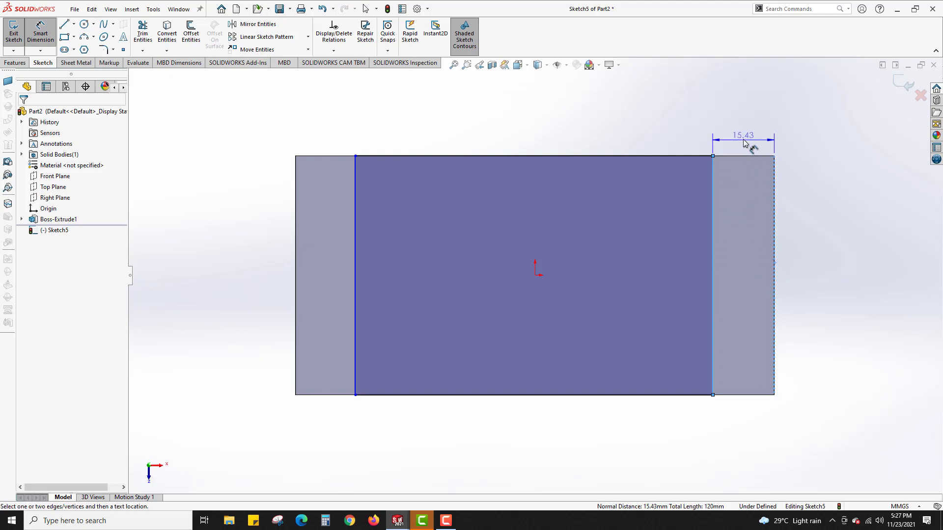
click(743, 140)
text(15.00mm)
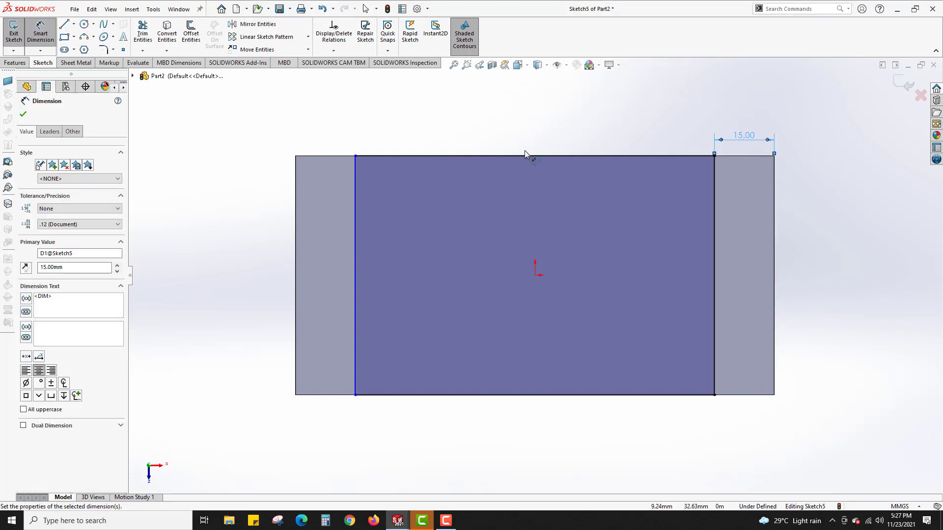
Dimension the rectangle's left side at 15 mm from the block's left edge.
click(355, 218)
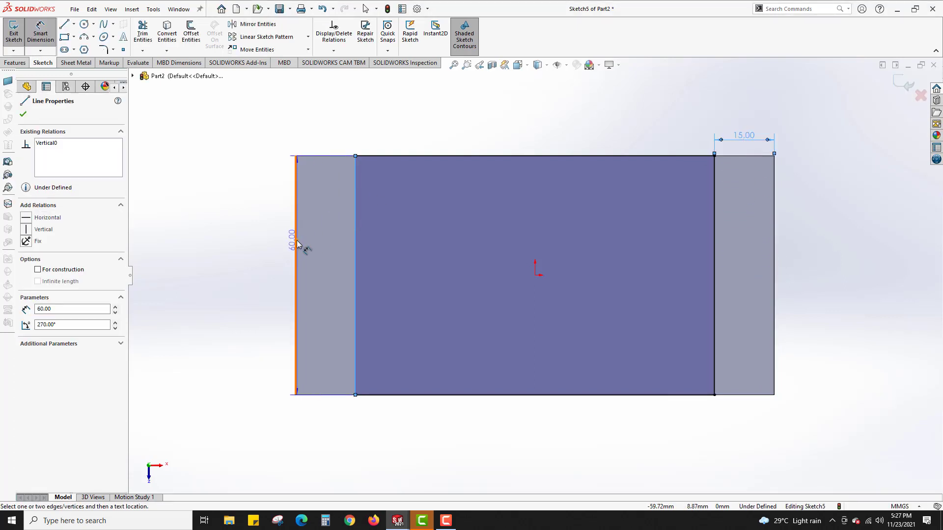
click(297, 240)
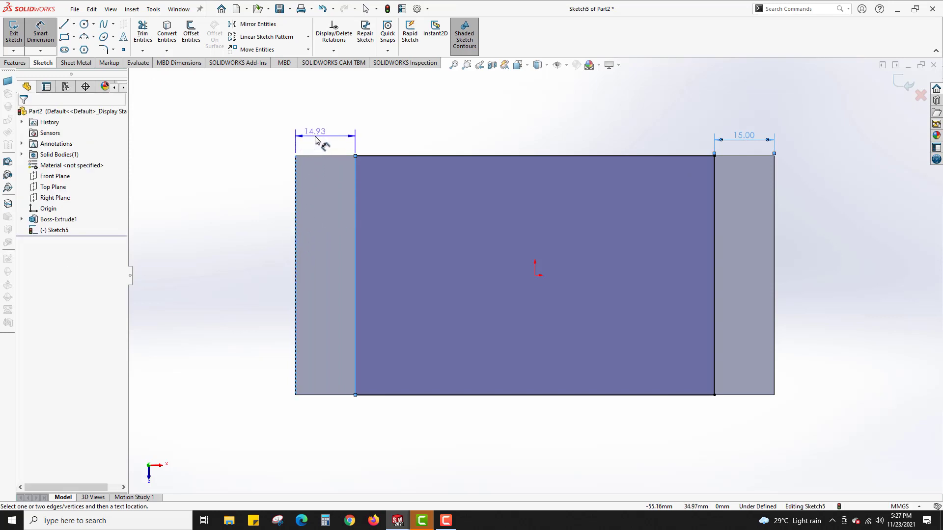
click(317, 145)
text(15)
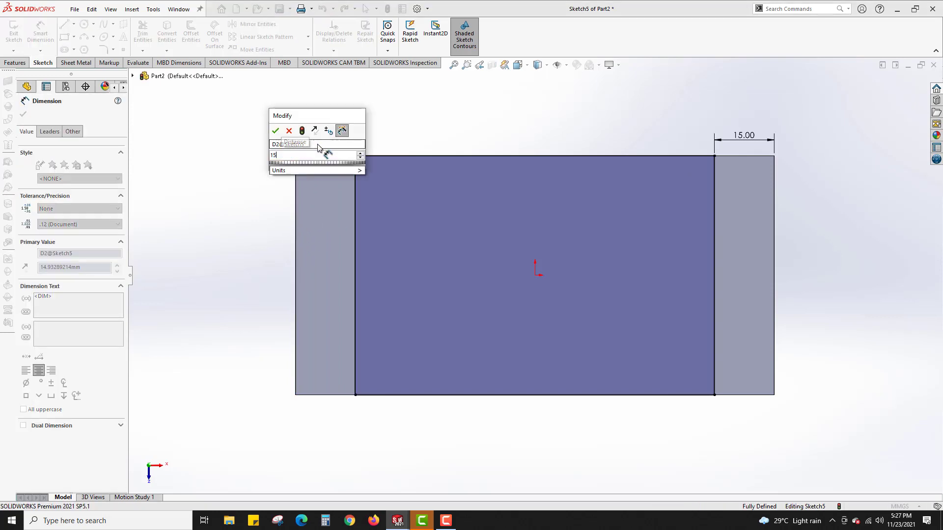
key(Return)
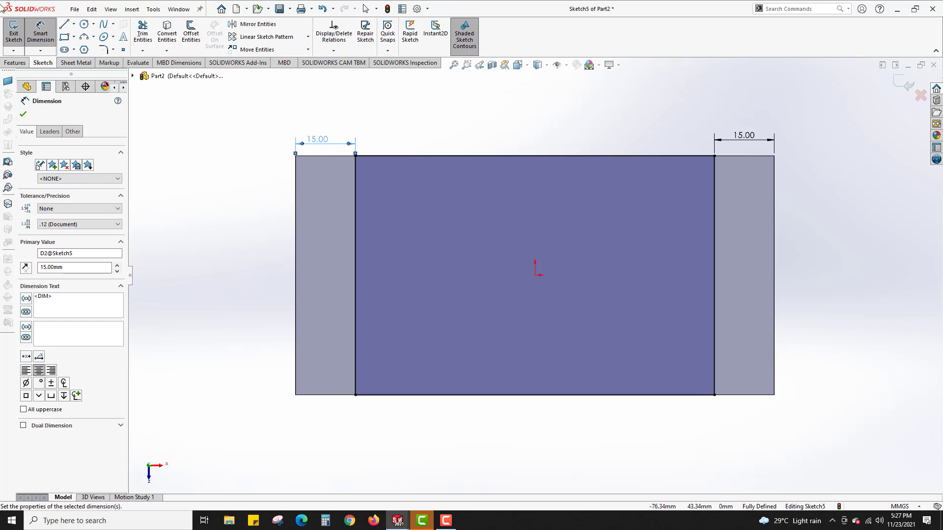
Cut-extrude the rectangle into the block with a blind depth of 10 mm.
click(14, 32)
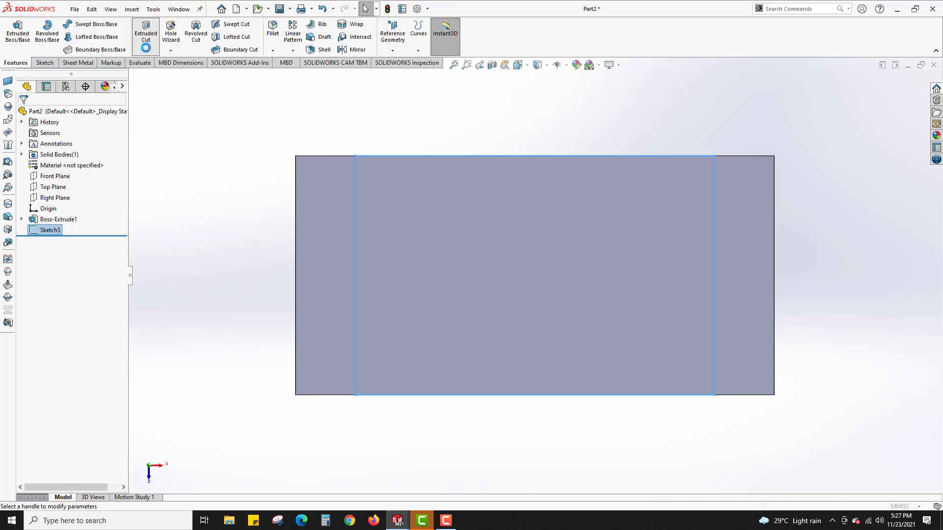
click(146, 48)
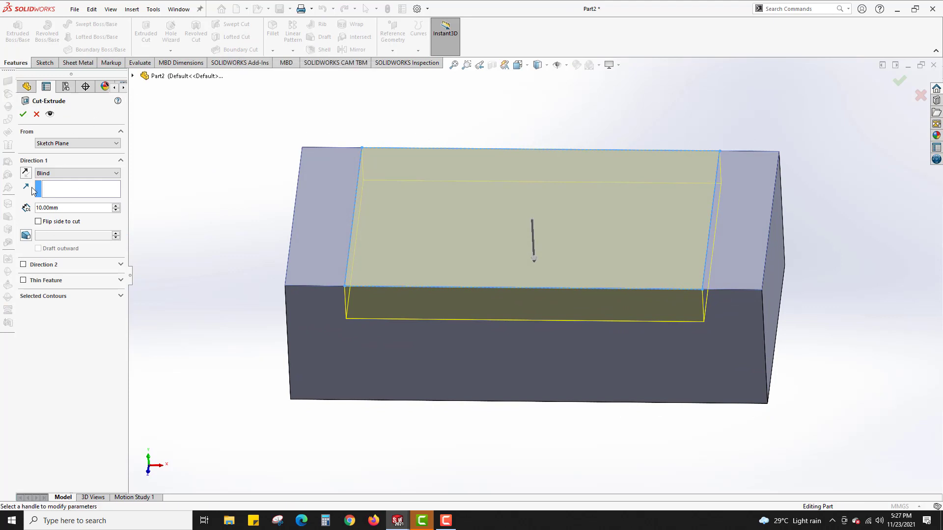
click(22, 114)
On the block's right end face, sketch a rectangle about 30 mm wide and 11 mm deep, starting at the face's top edge.
middle_drag(222, 154, 598, 291)
click(598, 292)
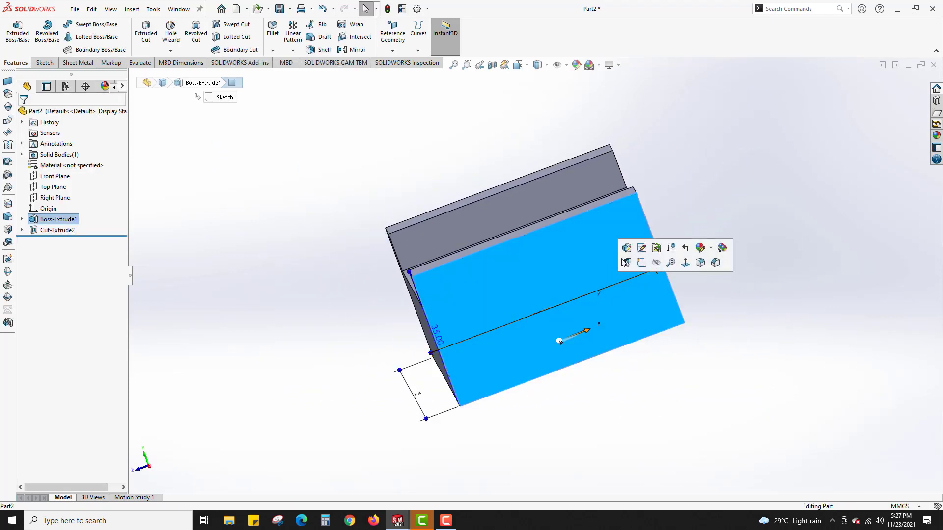
click(641, 264)
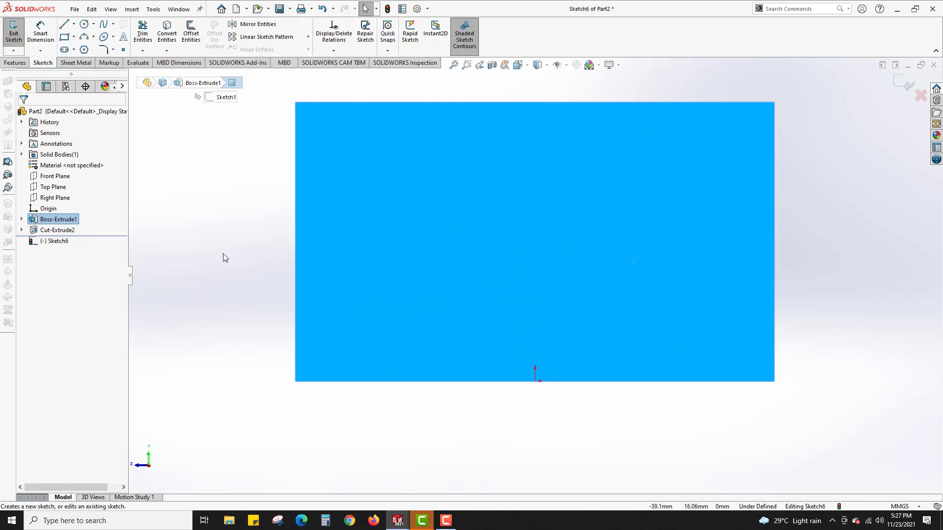
click(65, 37)
click(403, 103)
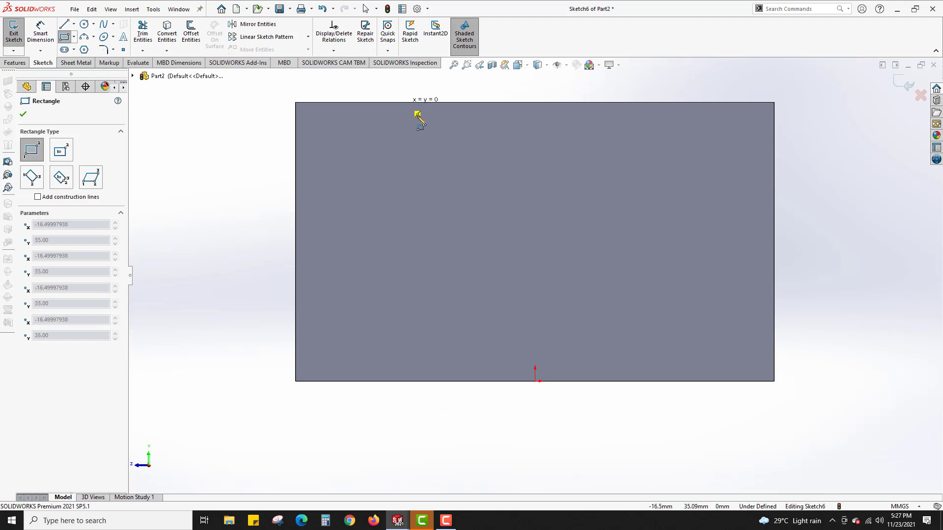
click(641, 192)
Dimension the height of the rectangle on the end face at 10 mm.
right_drag(821, 246, 812, 166)
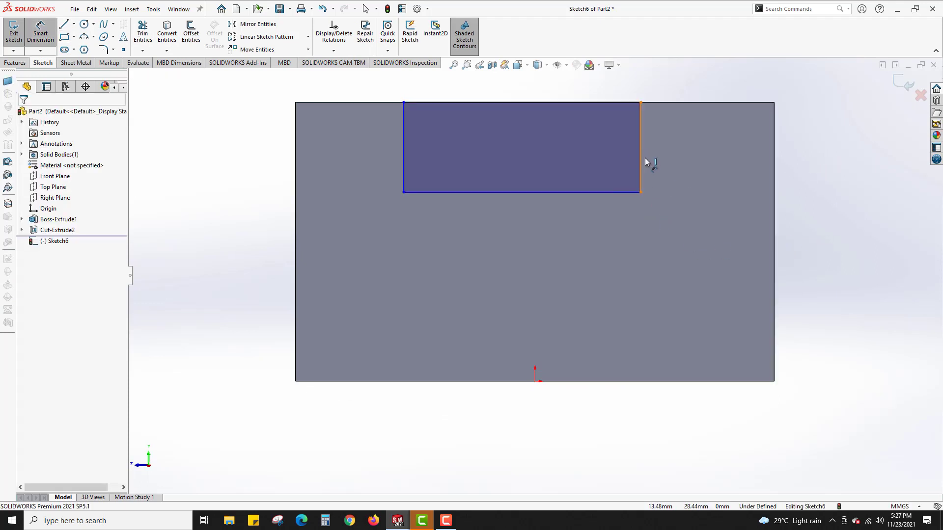
drag(643, 162, 773, 179)
scroll(768, 180, up, 2)
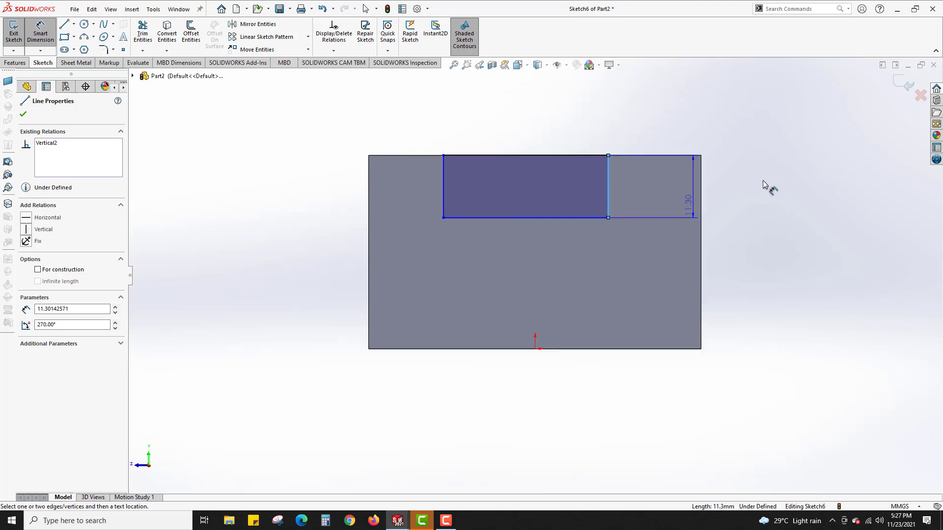
click(734, 190)
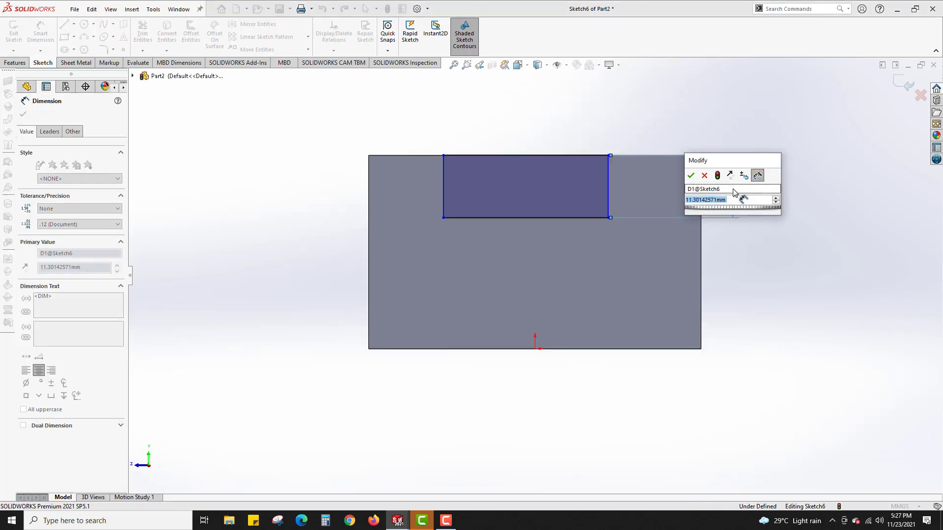
text(10)
key(Return)
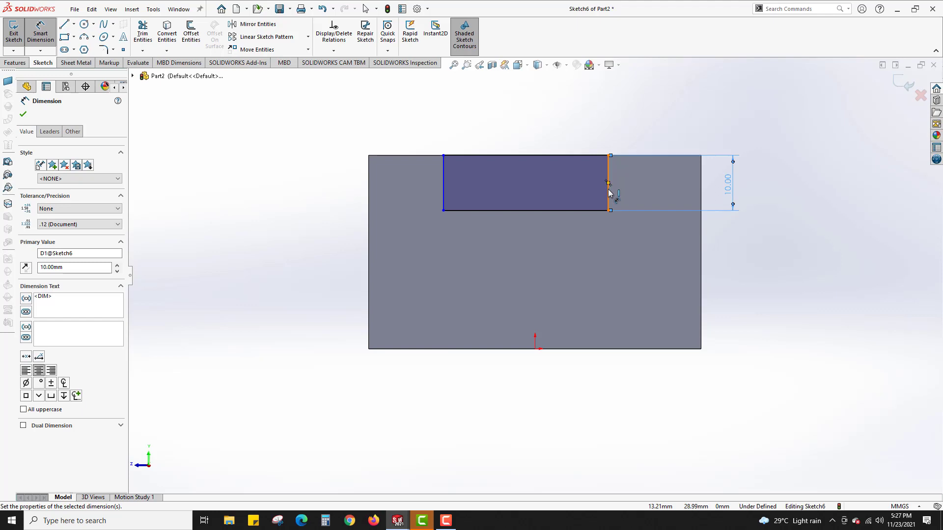
Dimension the width of the rectangle on the end face at 30 mm.
click(520, 213)
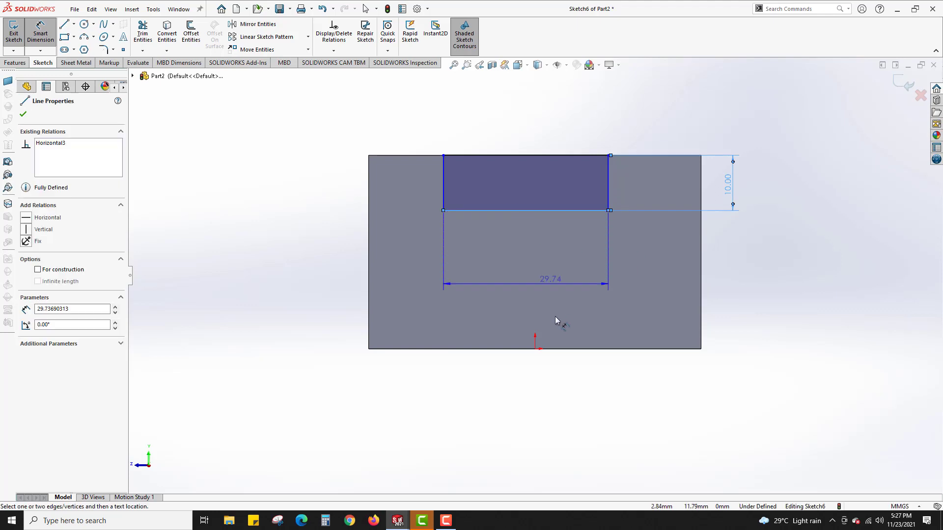
click(544, 132)
text(30)
key(Return)
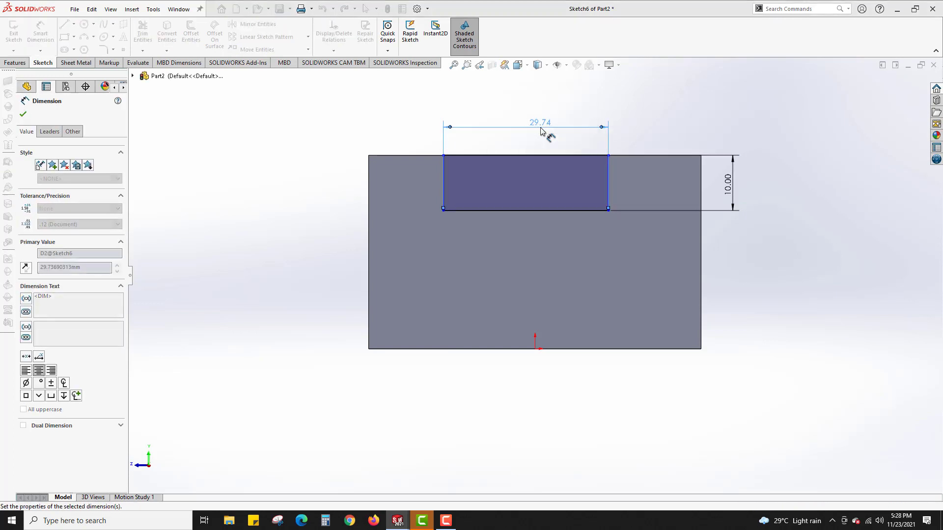
key(Escape)
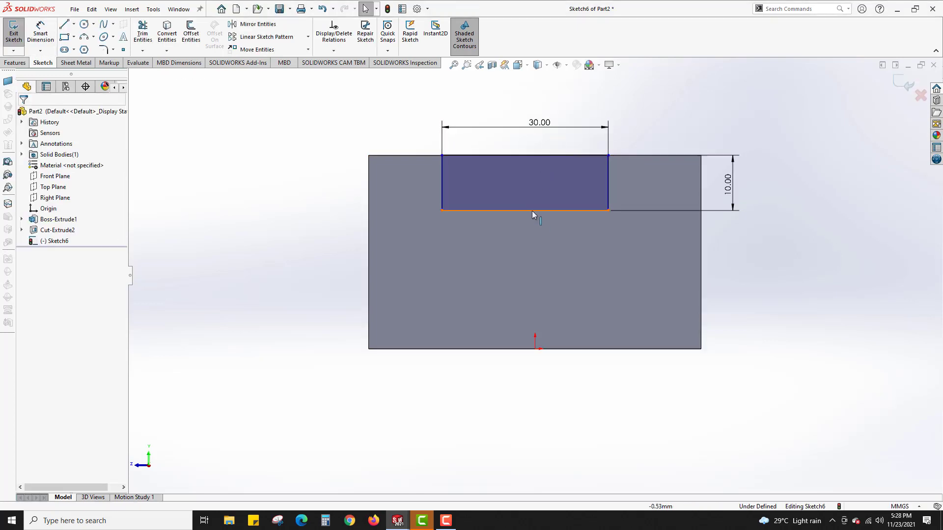
Try a midpoint relation between the rectangle's lower line and the origin, and delete that relation.
click(532, 210)
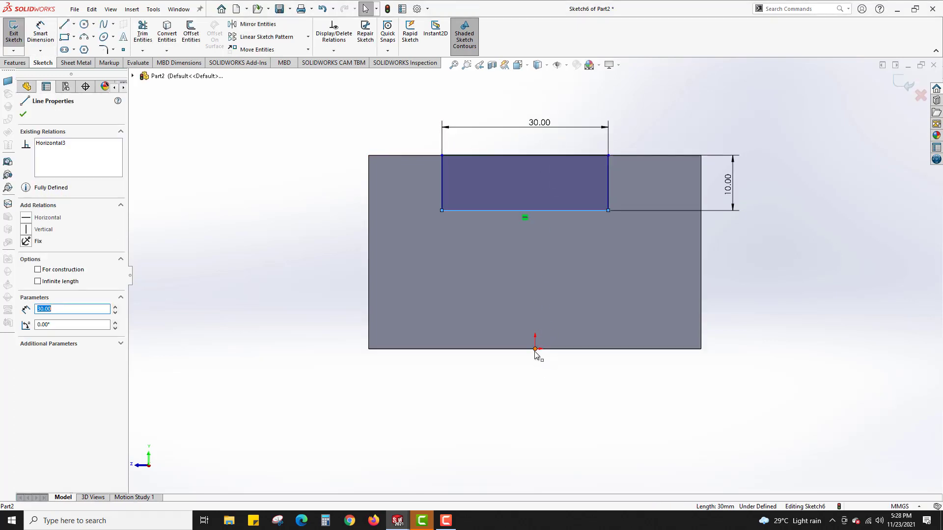
ctrl+click(534, 349)
click(28, 277)
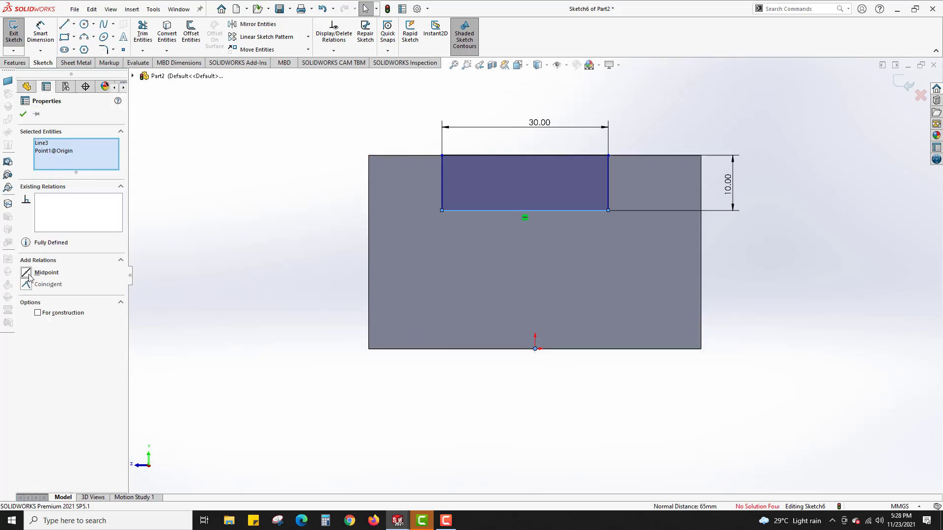
click(361, 247)
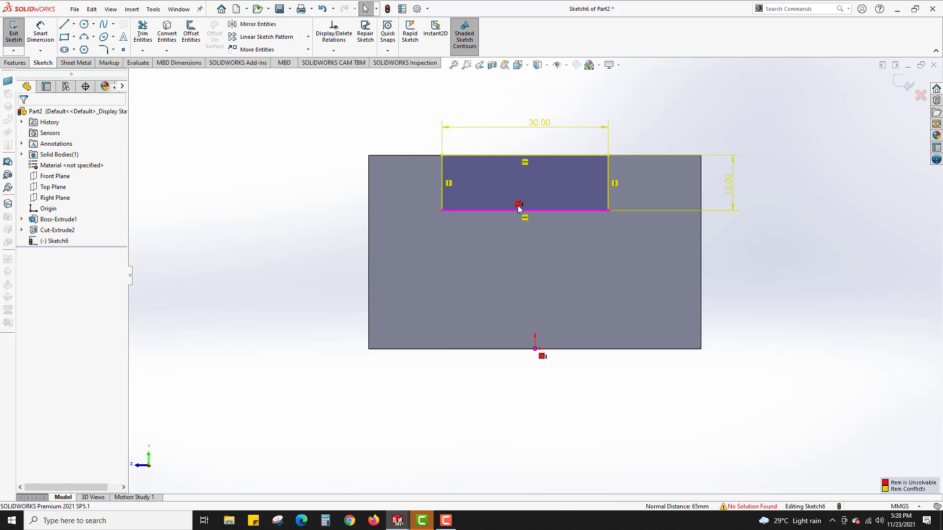
right_click(521, 207)
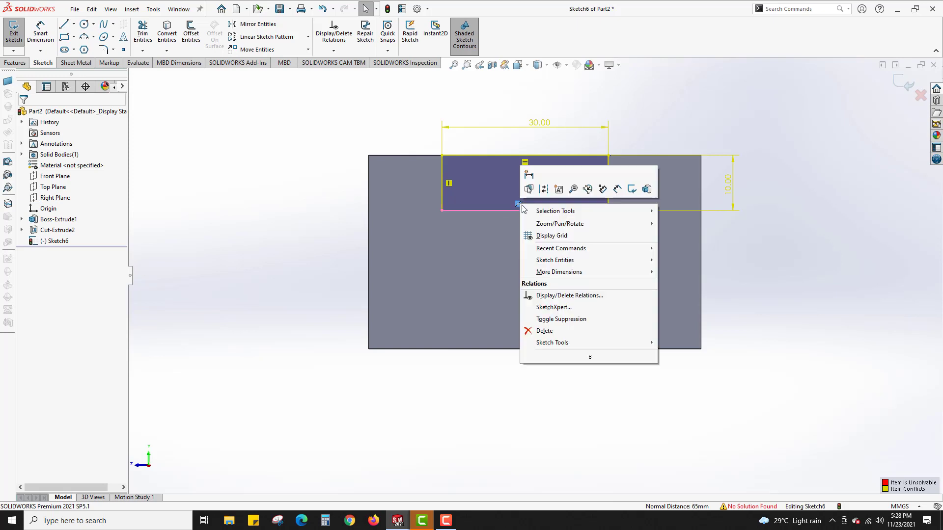
click(559, 330)
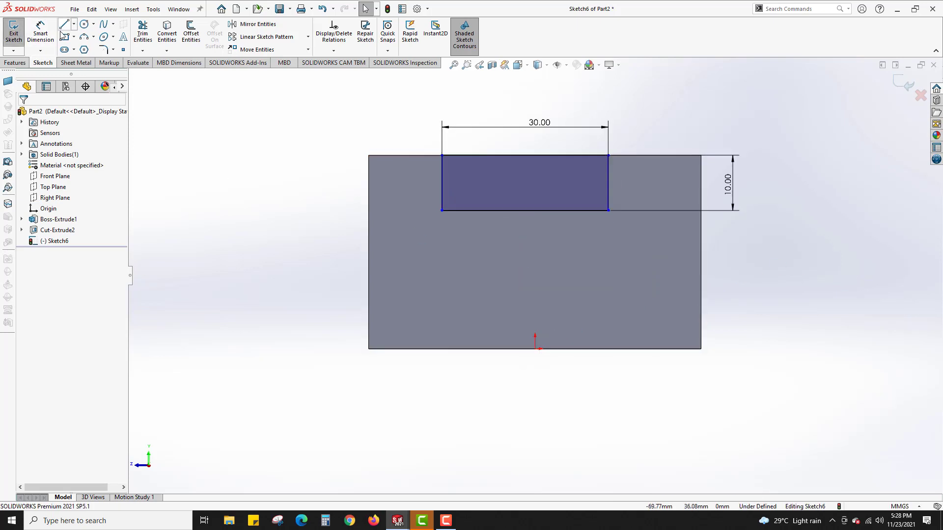
Draw a vertical centerline from the origin up to the end face's top edge.
click(74, 25)
click(86, 46)
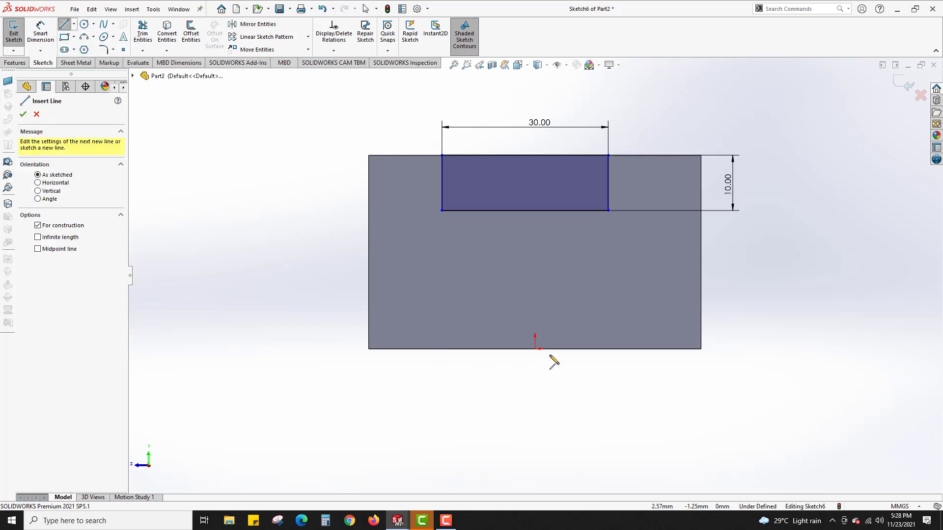
click(536, 348)
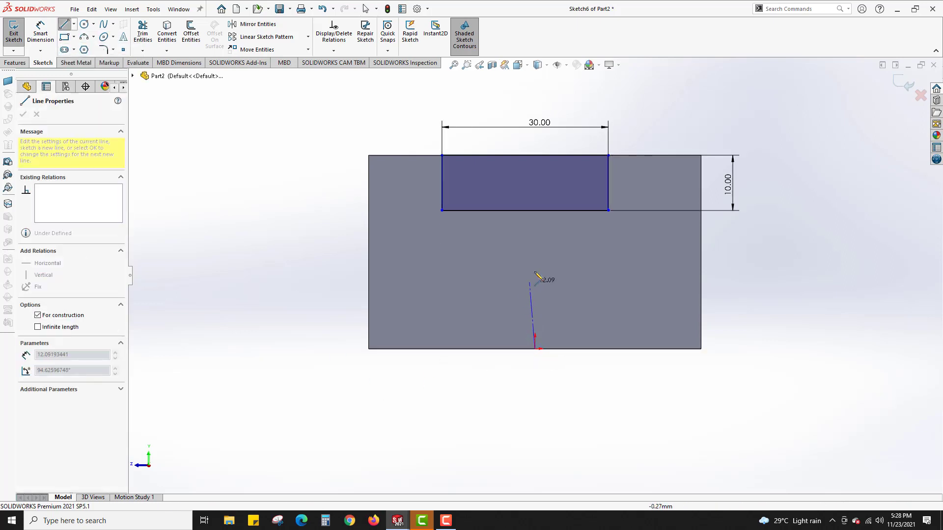
click(537, 157)
key(Escape)
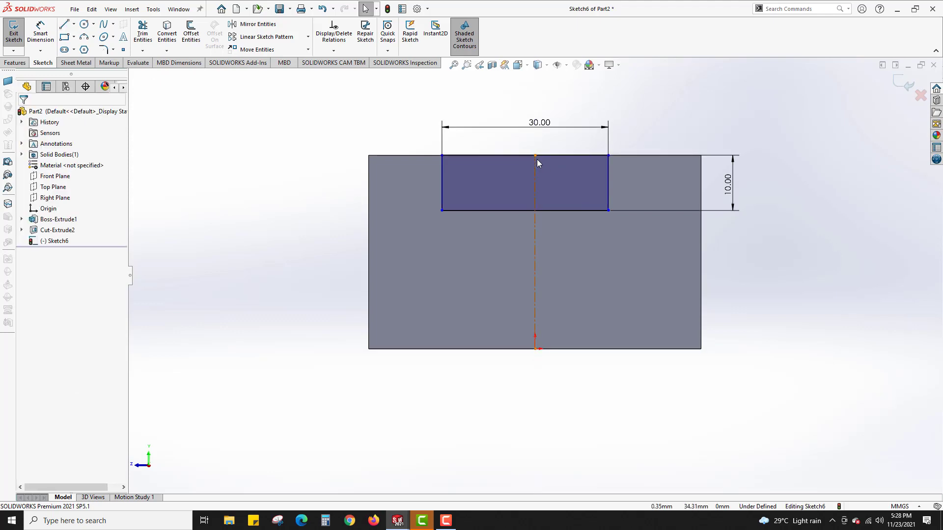
Try a midpoint relation between the midpoint of the rectangle's lower line and the vertical centerline, and delete that relation.
click(531, 211)
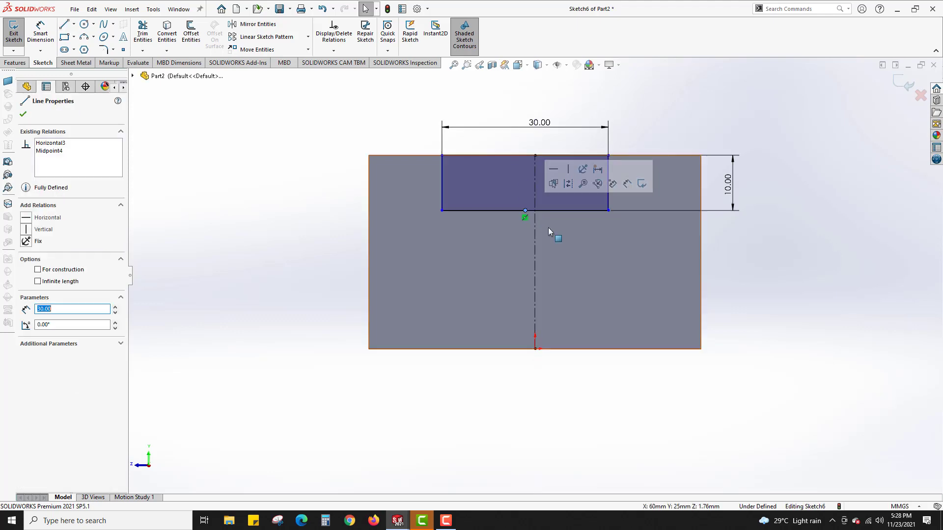
ctrl+click(534, 232)
click(563, 188)
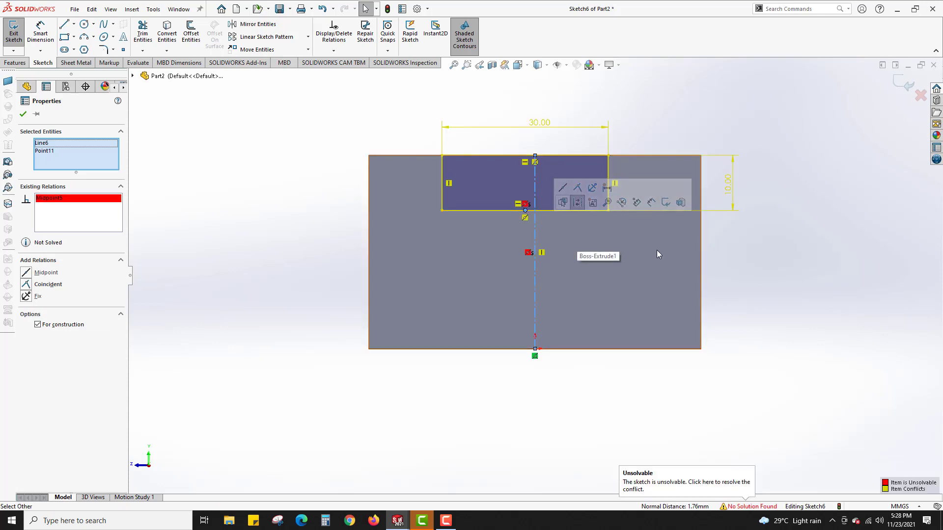
right_click(534, 251)
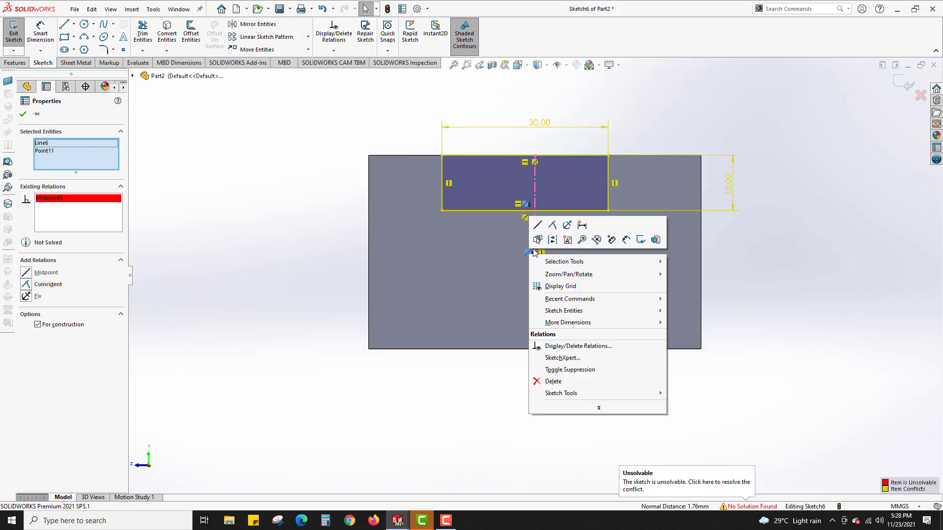
click(553, 382)
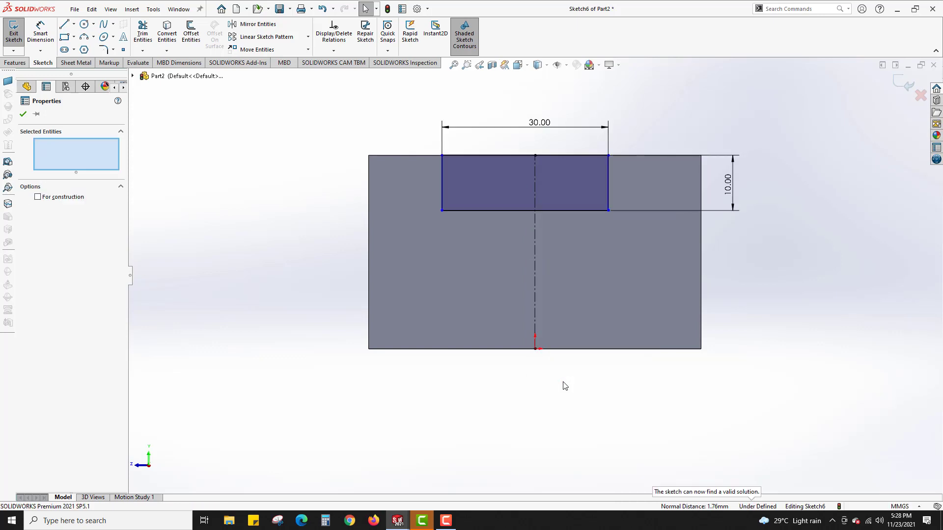
Make the midpoint of the rectangle's lower line coincident with the vertical centerline to centre the slot profile.
click(535, 247)
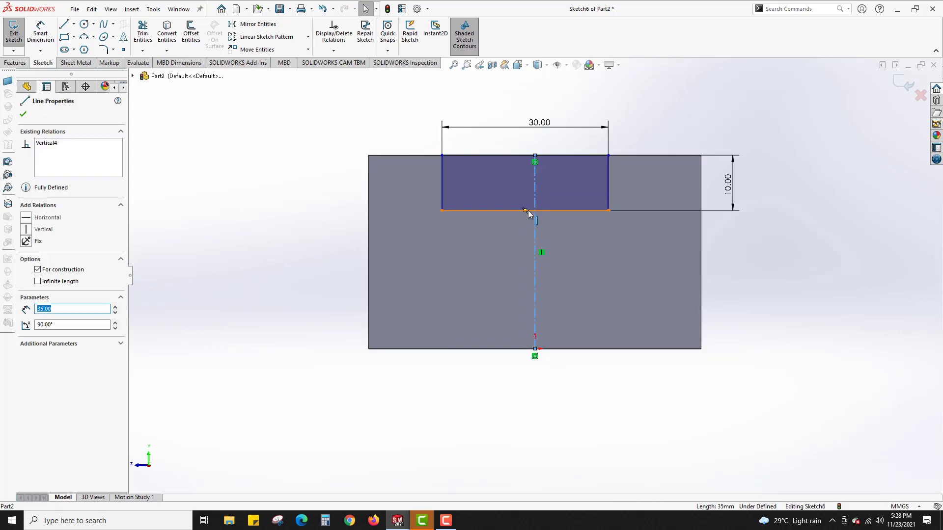
ctrl+click(525, 211)
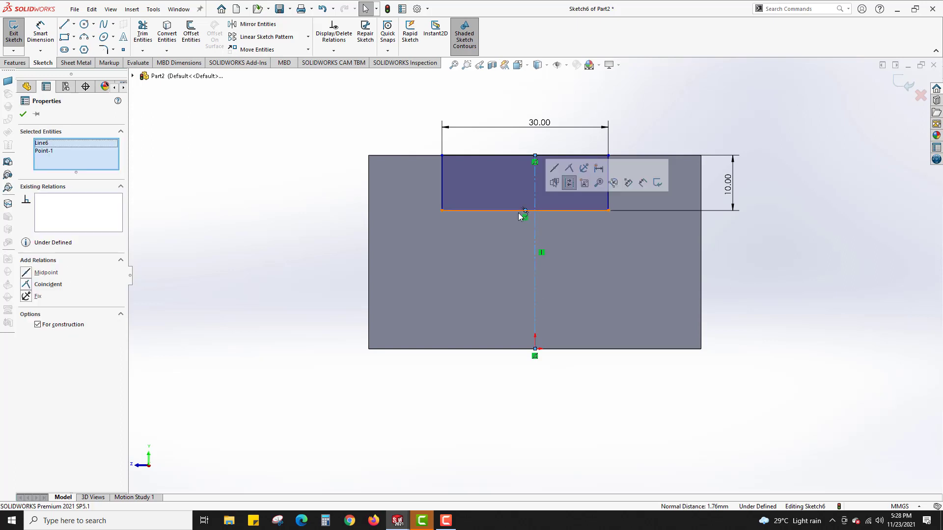
click(26, 285)
click(261, 338)
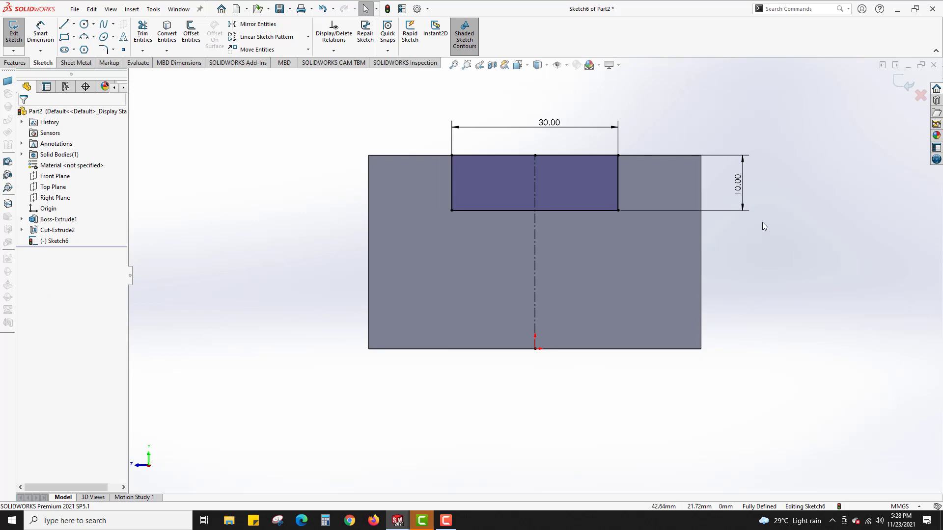
Cut the rectangle through the end wall with an Extruded Cut, Up To Surface, ending at the wall's inner face.
middle_drag(515, 123, 537, 153)
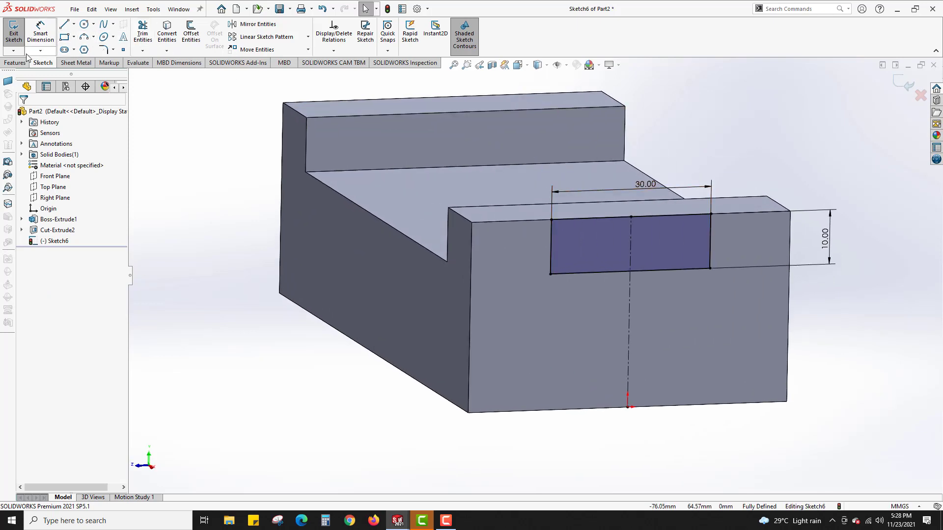
click(13, 32)
click(146, 32)
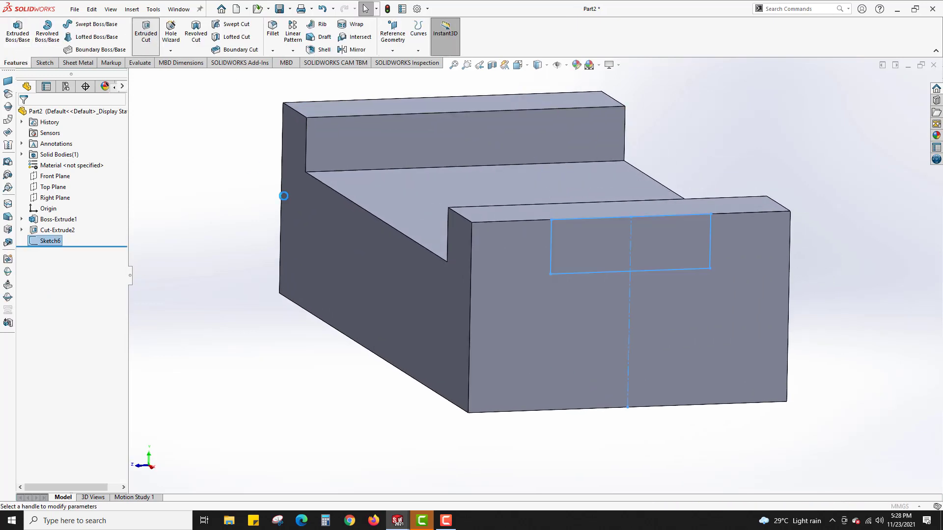
middle_drag(315, 204, 327, 270)
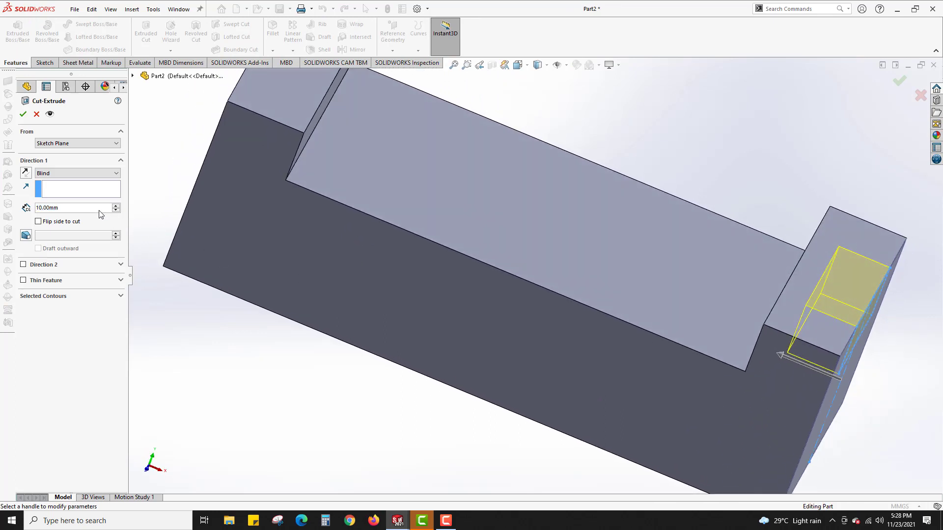
click(77, 173)
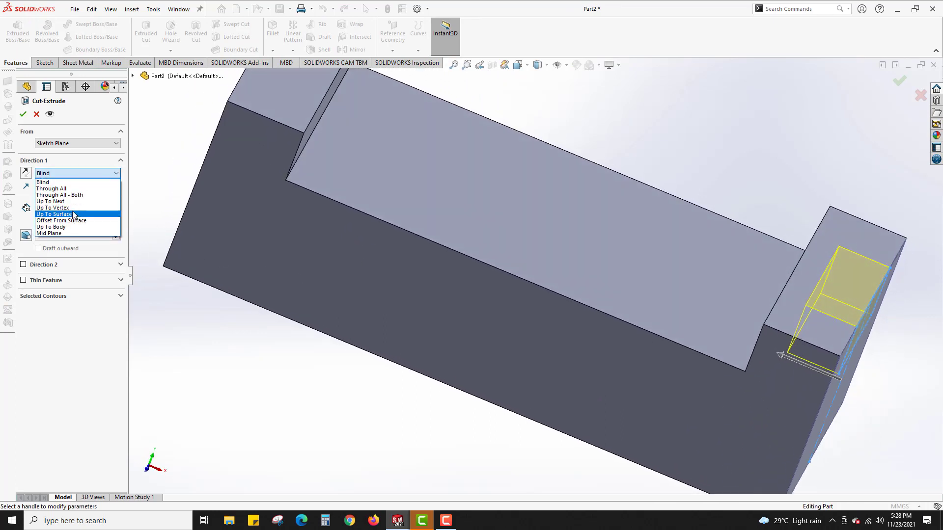
click(73, 211)
middle_drag(326, 165, 374, 184)
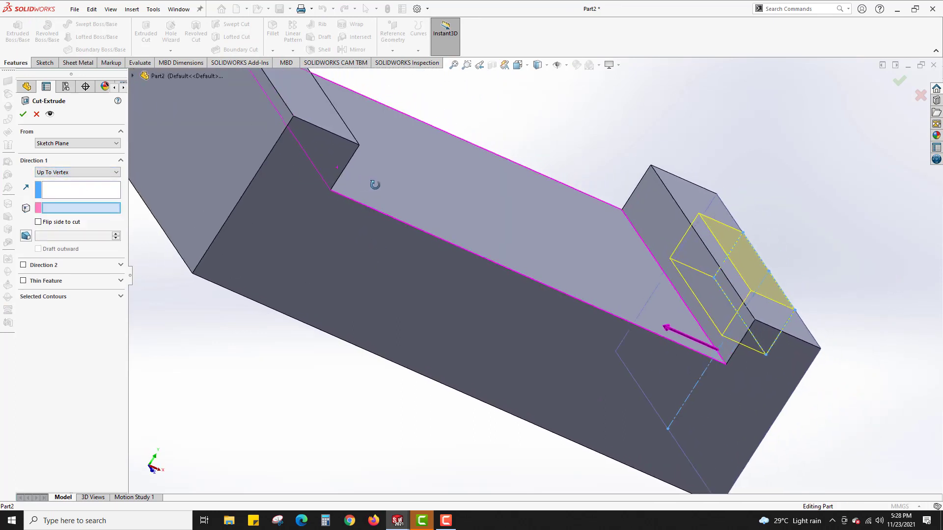
click(650, 211)
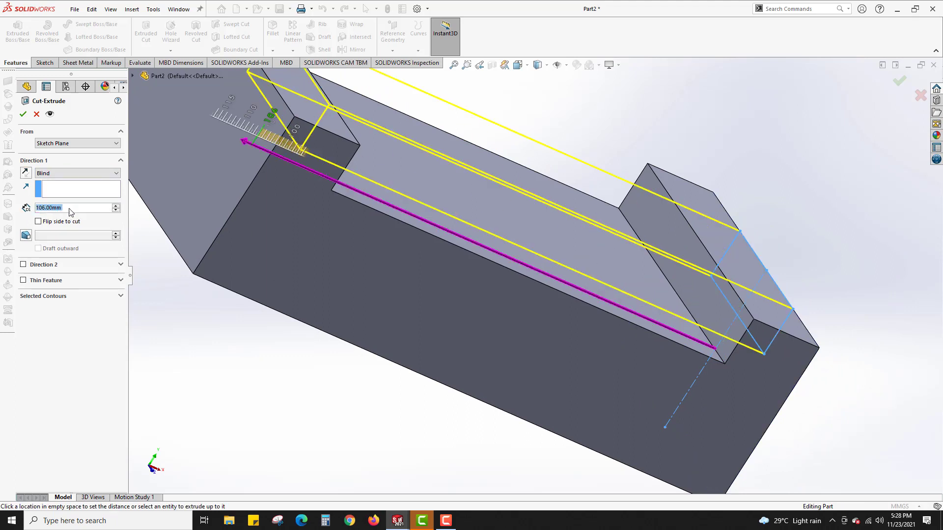
click(84, 174)
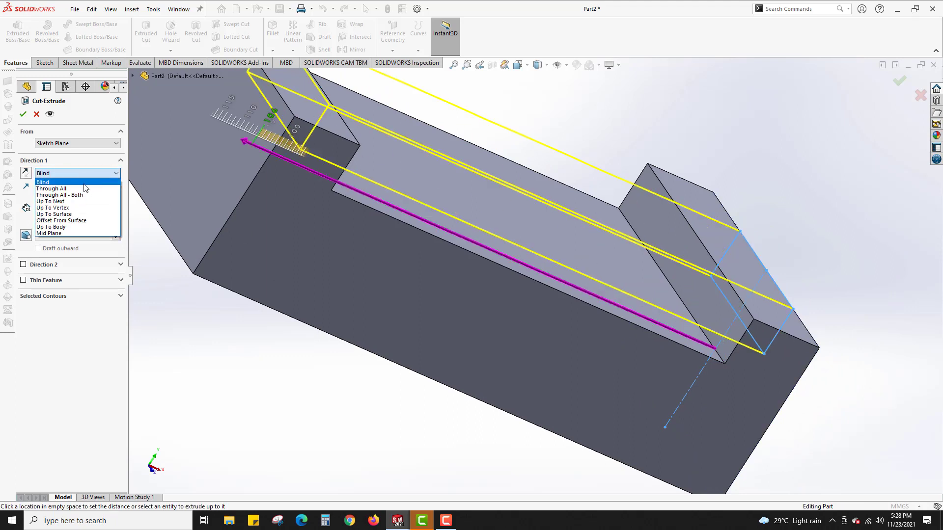
click(85, 213)
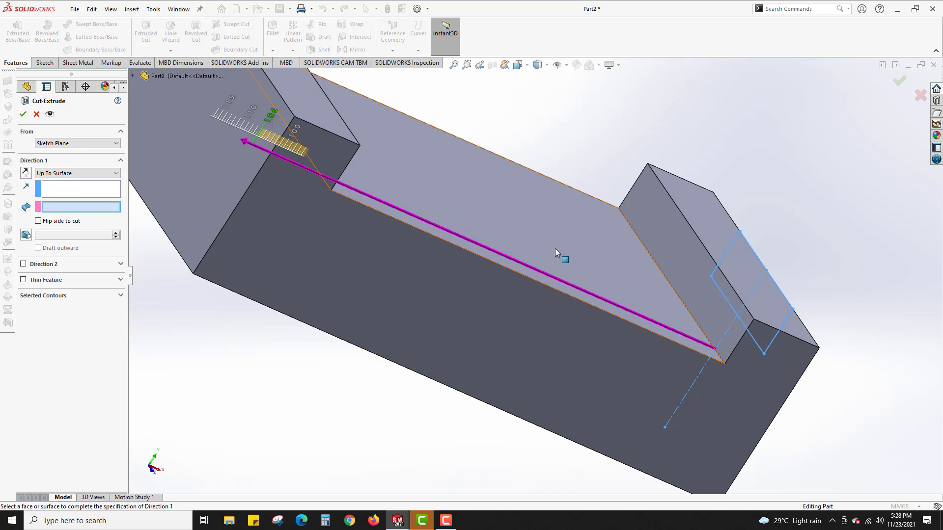
click(681, 235)
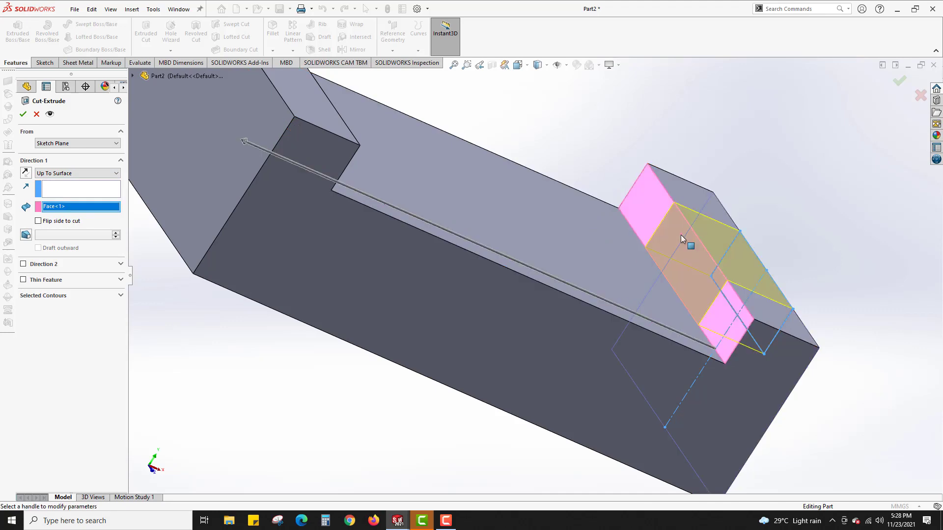
click(23, 114)
Start a sketch on the top face of one slotted-wall post and convert the top faces of both posts into outlines.
middle_drag(303, 166, 358, 194)
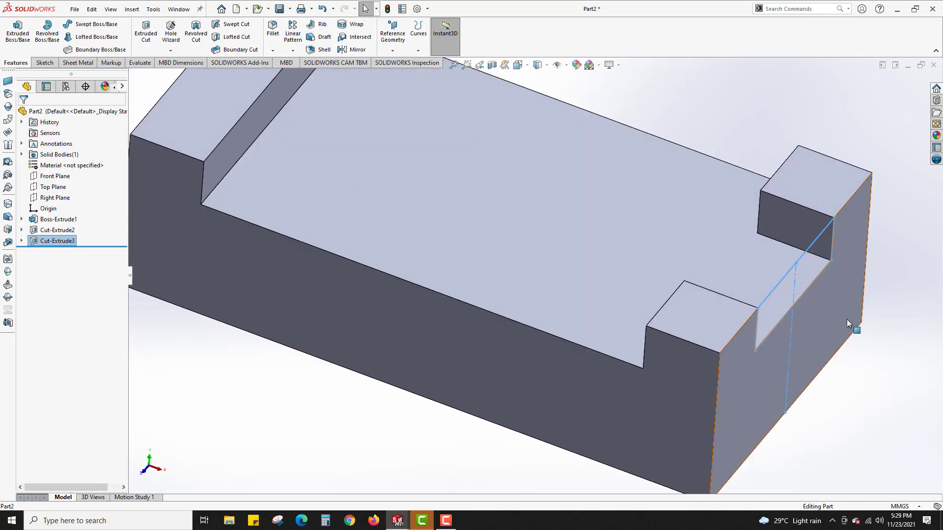
click(712, 324)
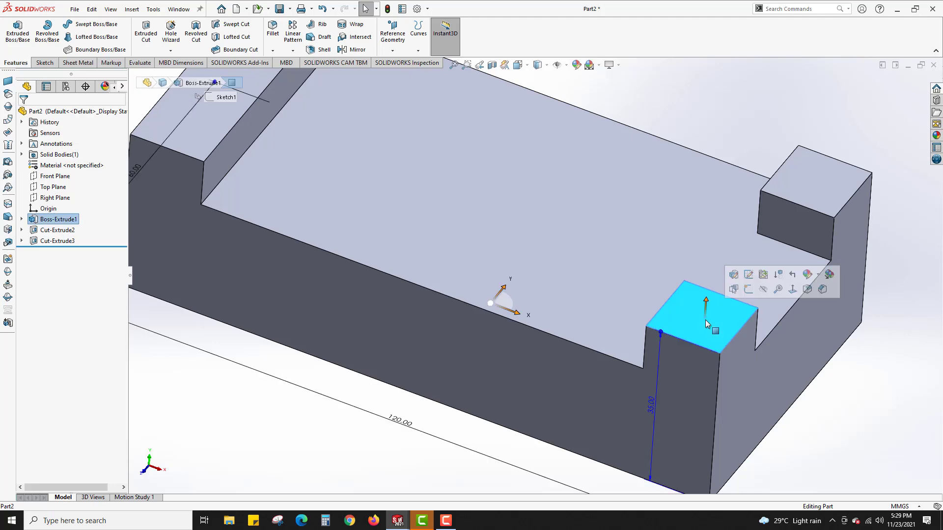
click(749, 290)
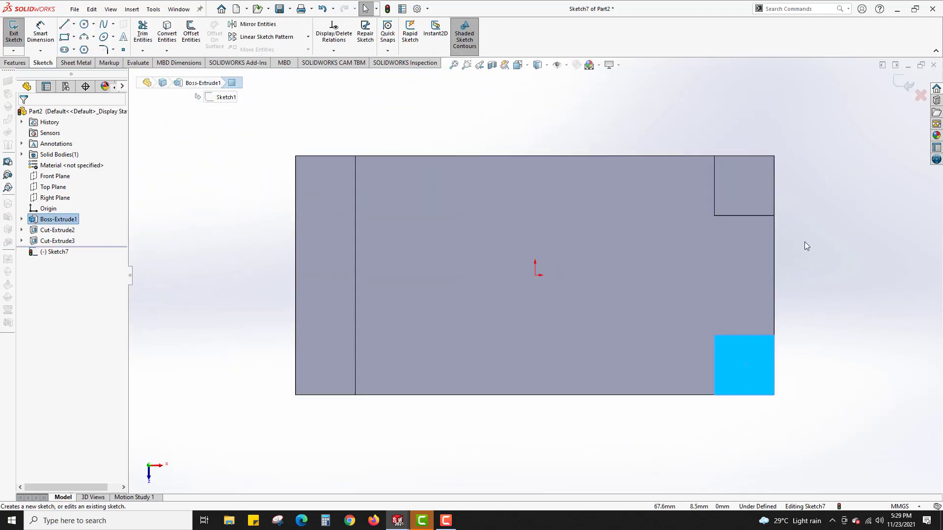
click(167, 33)
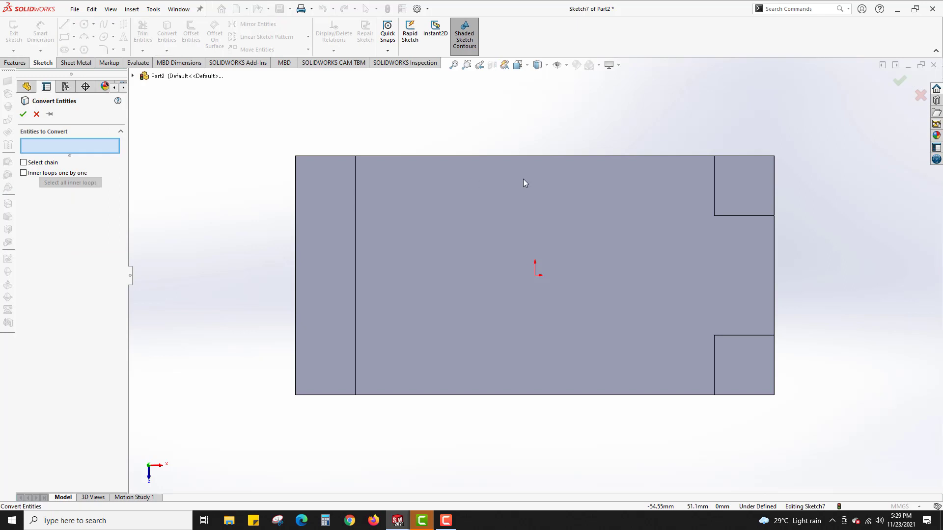
click(718, 183)
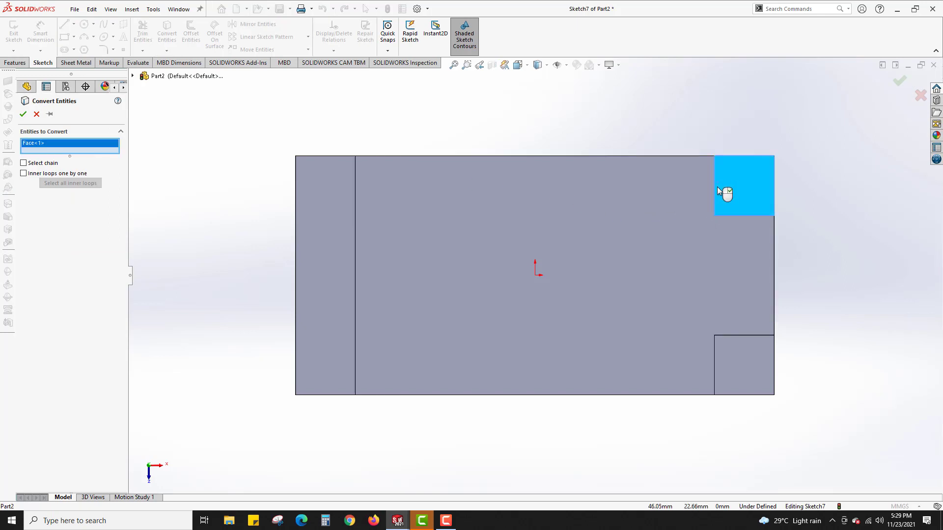
click(731, 376)
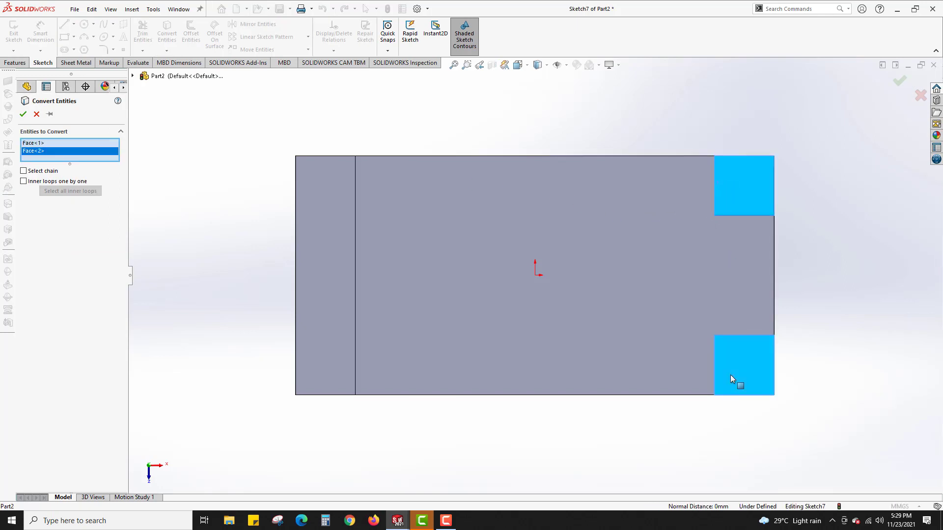
click(22, 114)
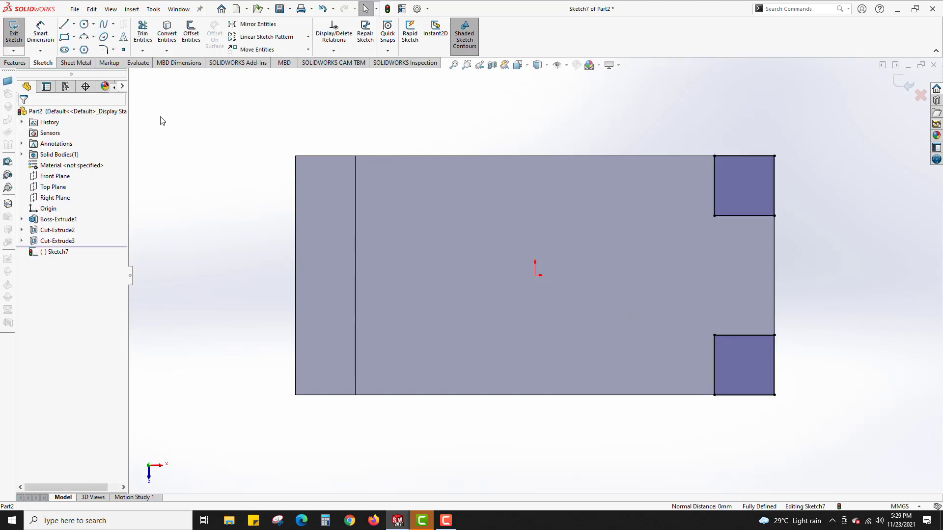
Extrude the two converted square outlines 10 mm upward, blind and merged with the body.
click(13, 48)
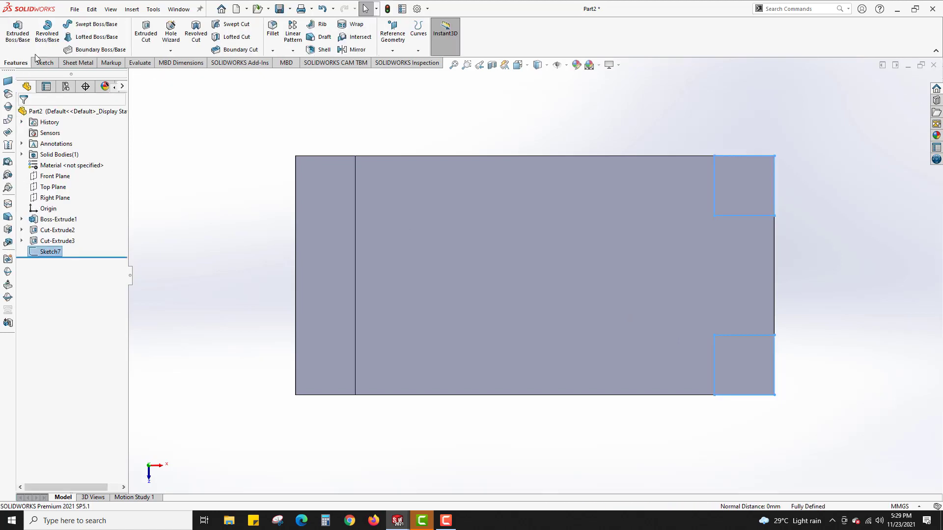
click(19, 43)
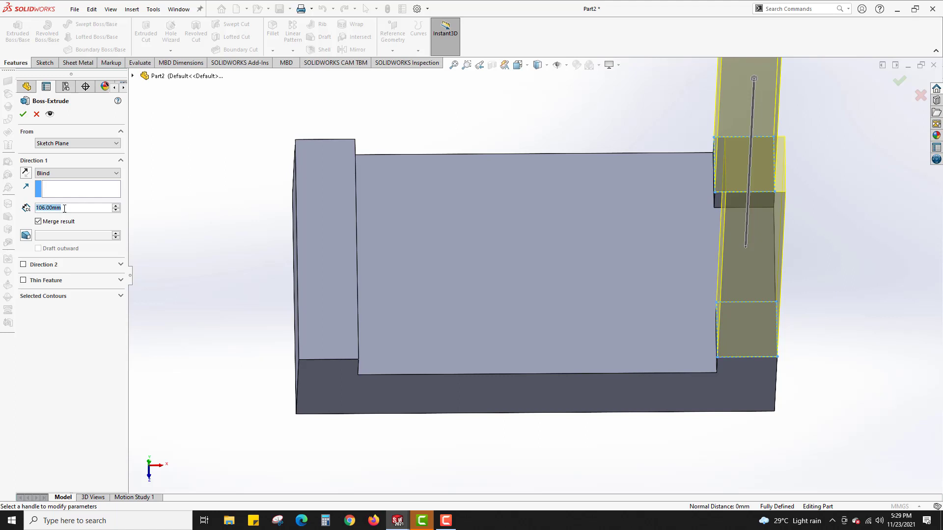
text(10)
key(Return)
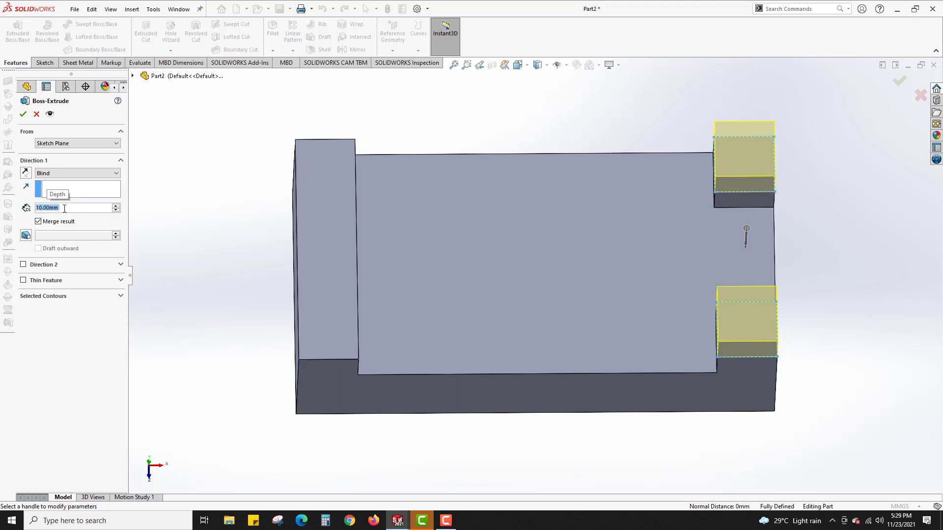
click(20, 117)
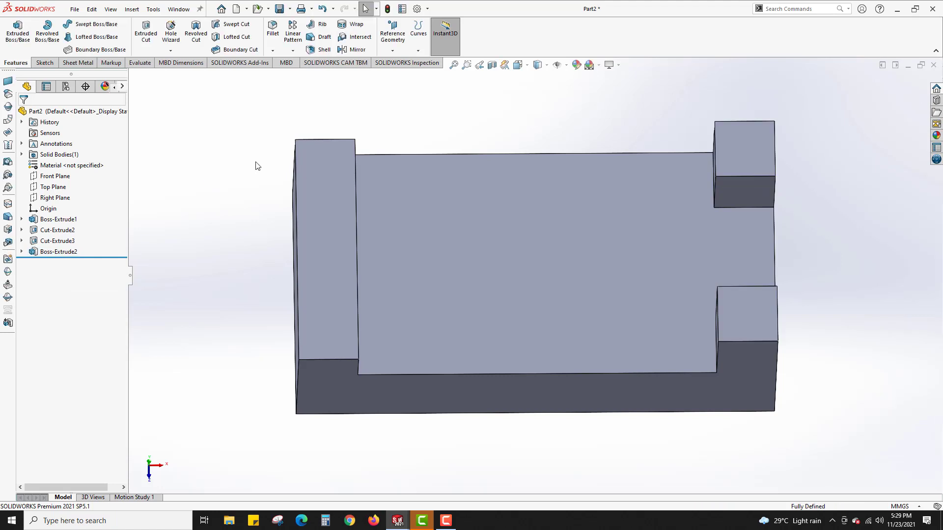
Start a sketch on the long side face and draw a rectangle about 44 x 6.4 mm from the lower corner beneath the raised post.
middle_drag(250, 143, 201, 99)
key(f)
middle_drag(390, 273, 571, 320)
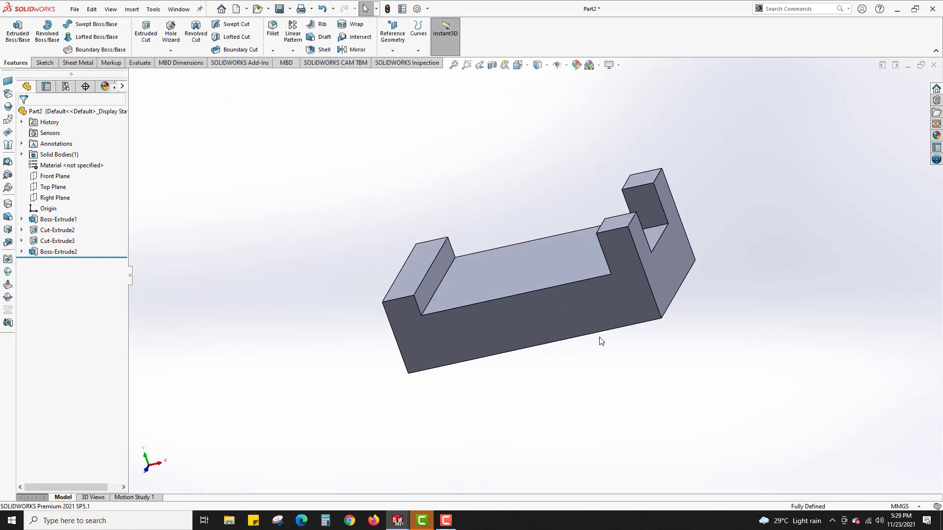
click(588, 312)
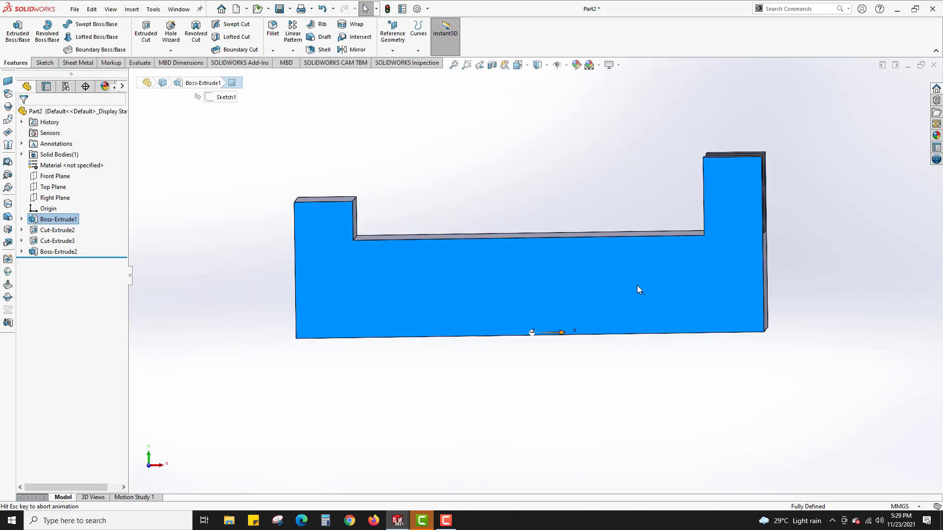
click(500, 397)
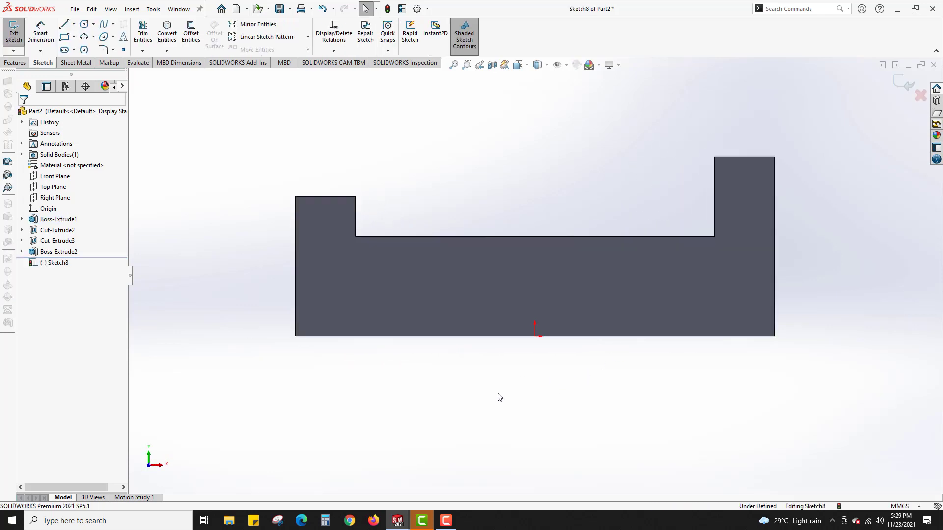
click(65, 37)
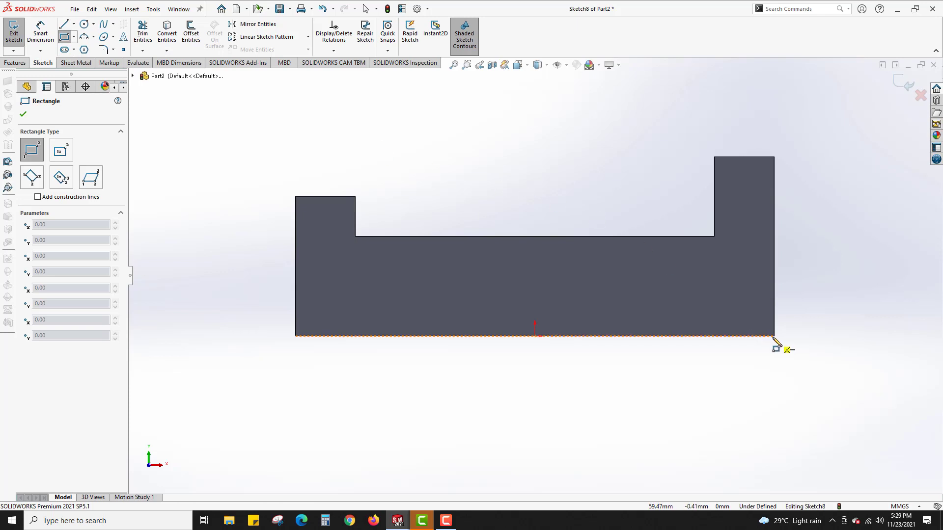
drag(775, 336, 600, 311)
Dimension the height of the rectangle on the side face at 10 mm.
right_drag(792, 382, 822, 269)
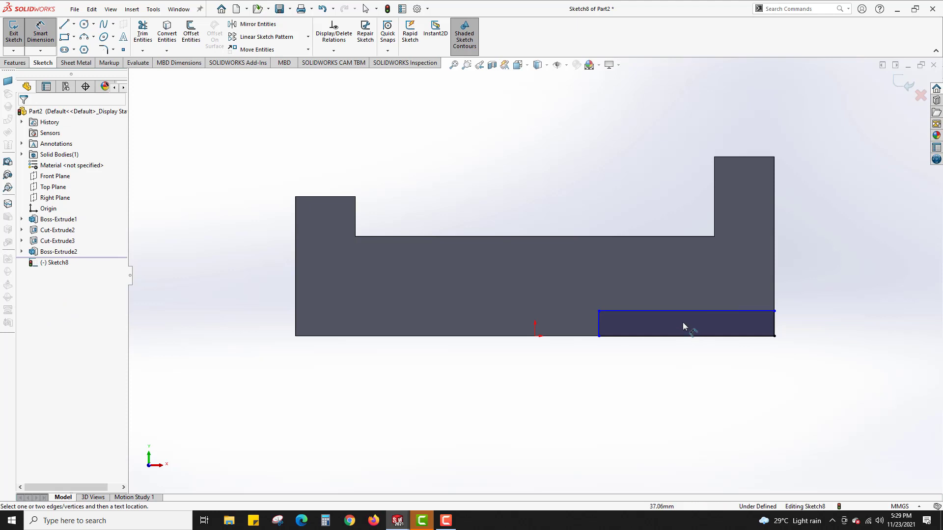
click(775, 327)
click(790, 326)
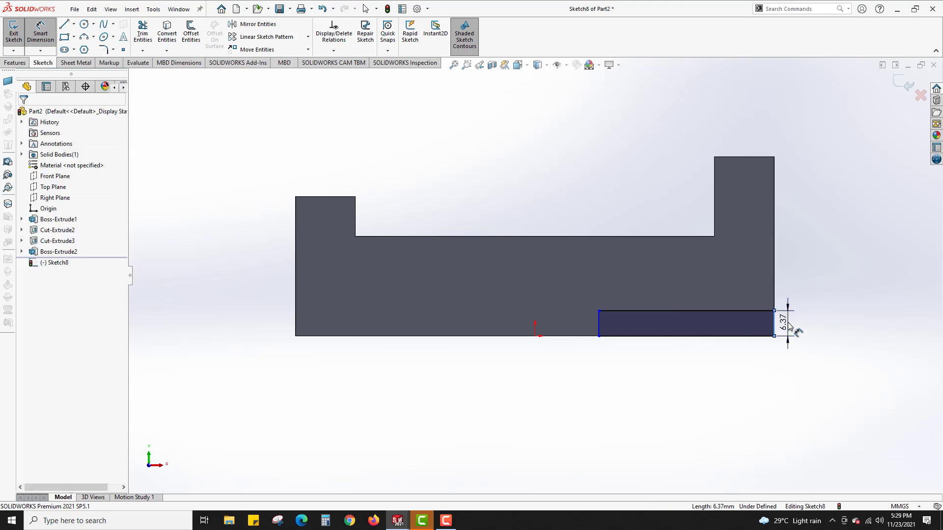
text(10)
key(Return)
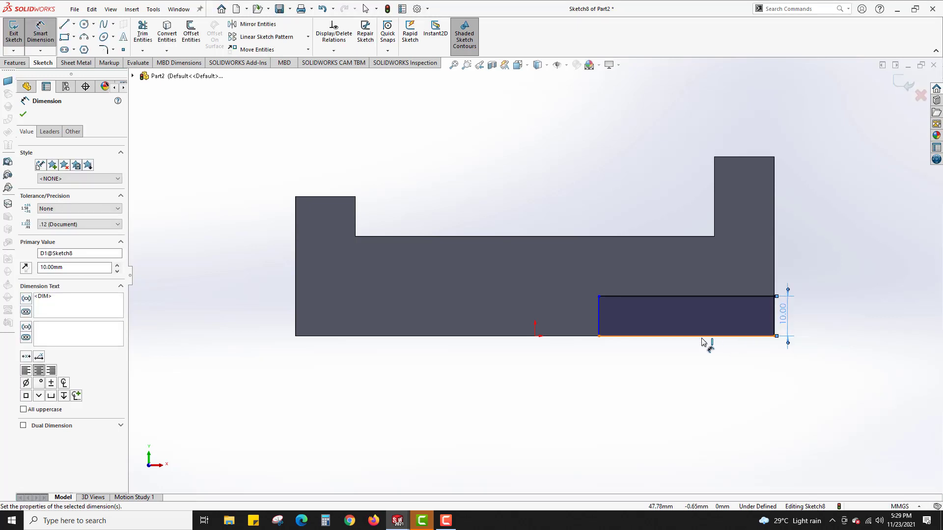
Dimension the length of the rectangle on the side face at 60 mm.
click(648, 337)
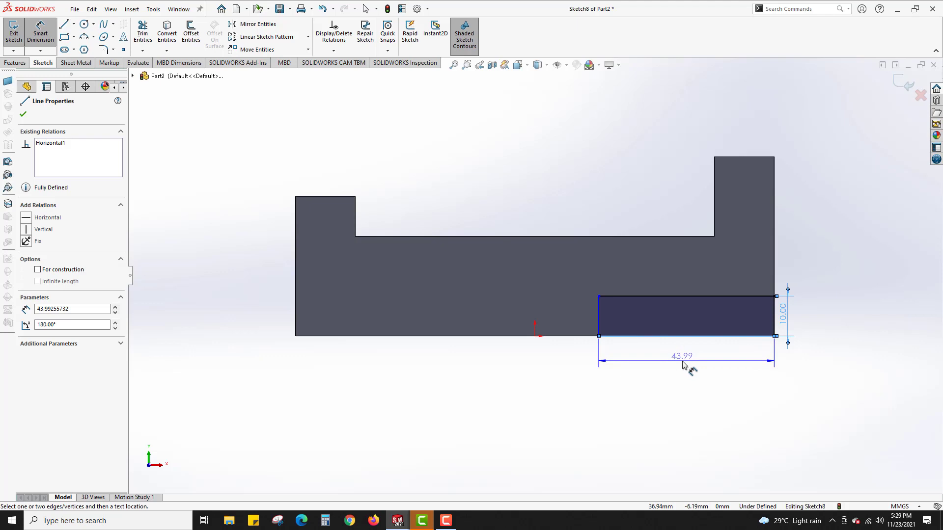
click(682, 364)
text(6)
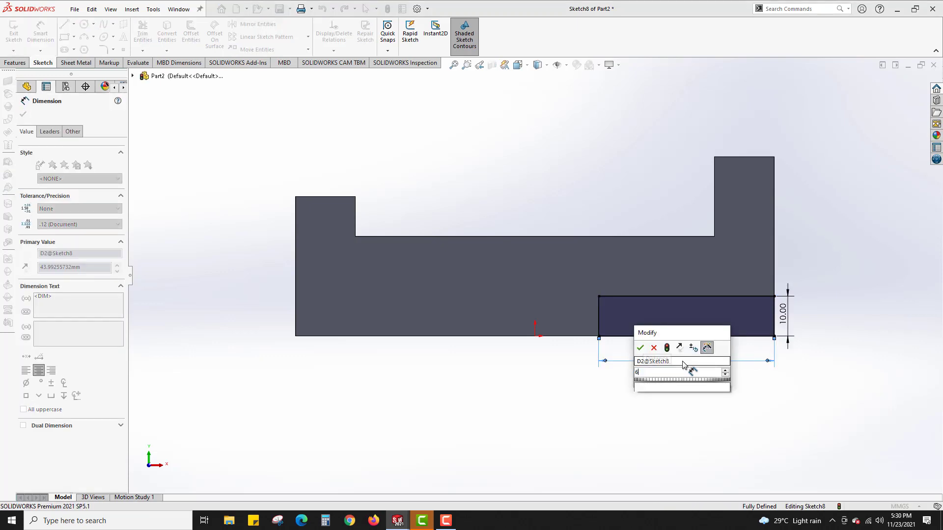
text(0)
key(Return)
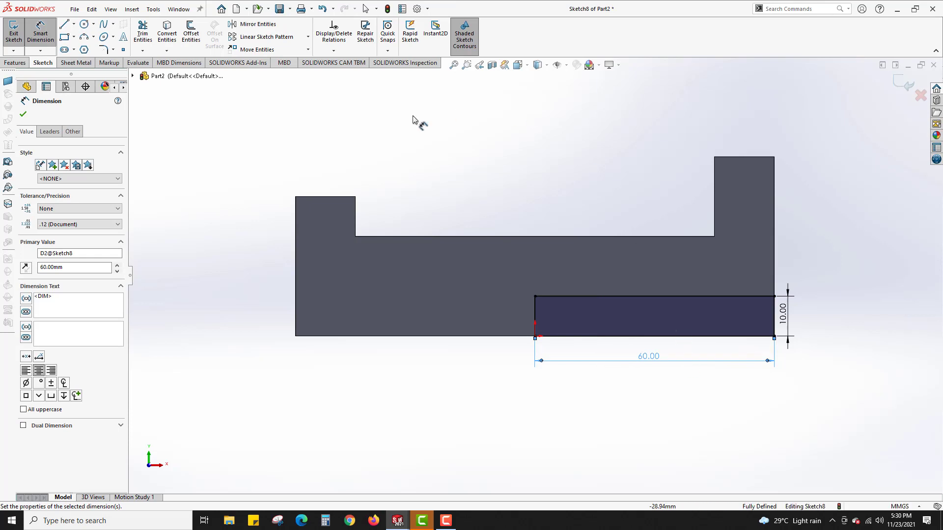
Cut the 60 x 10 mm rectangle through the base with an Extruded Cut using the Up To Next end condition.
click(19, 64)
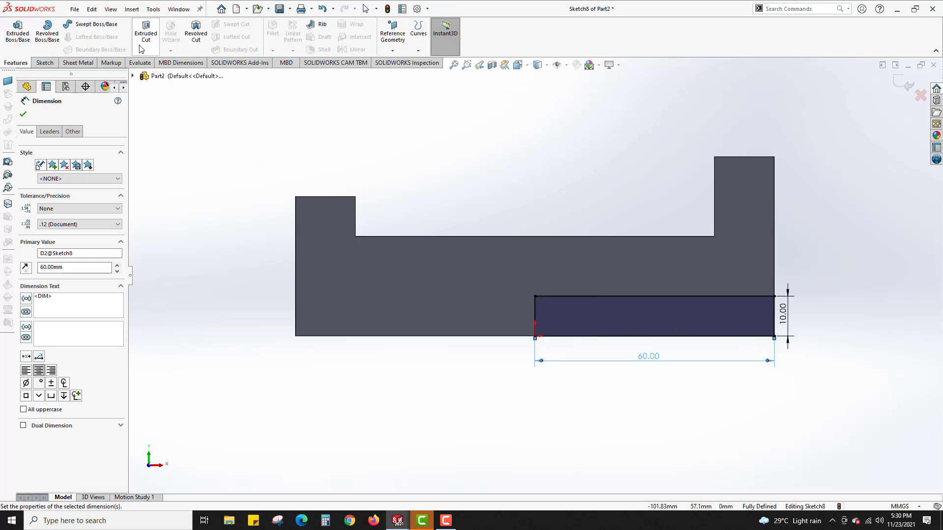
click(146, 32)
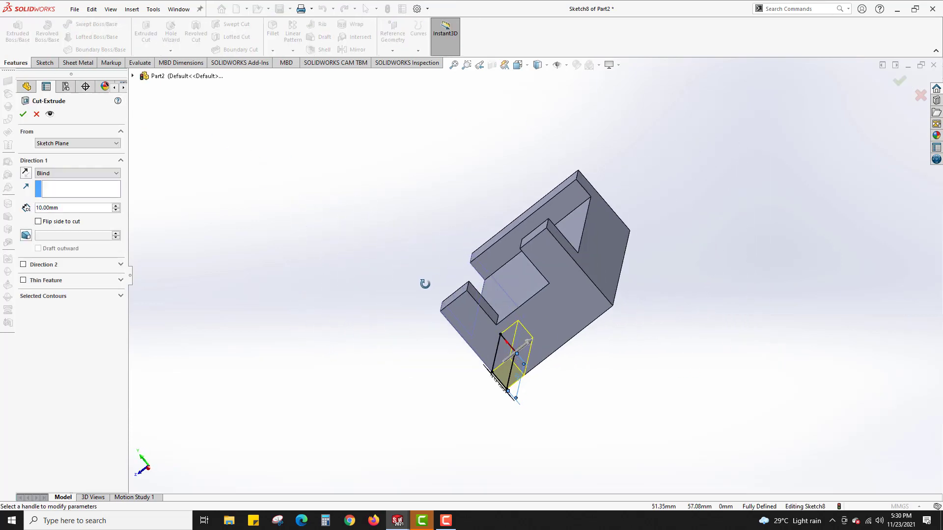
click(86, 176)
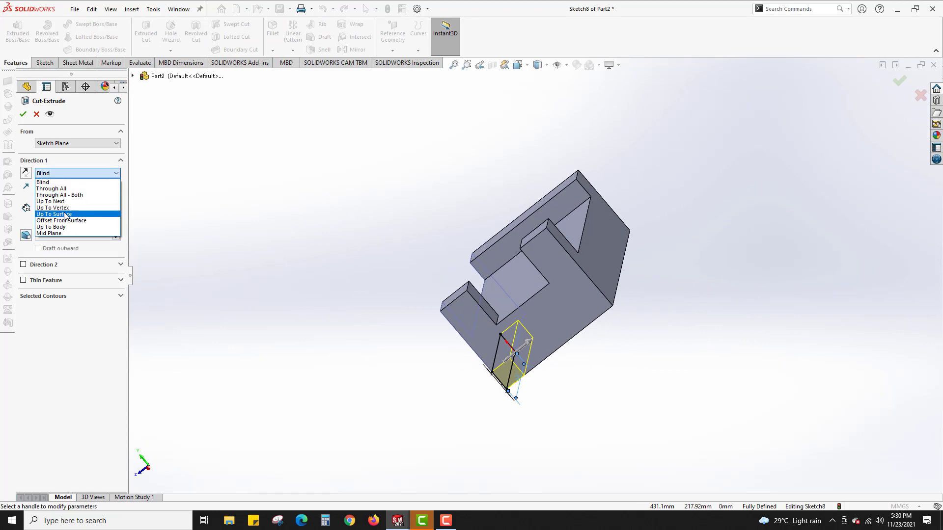
click(65, 202)
click(23, 115)
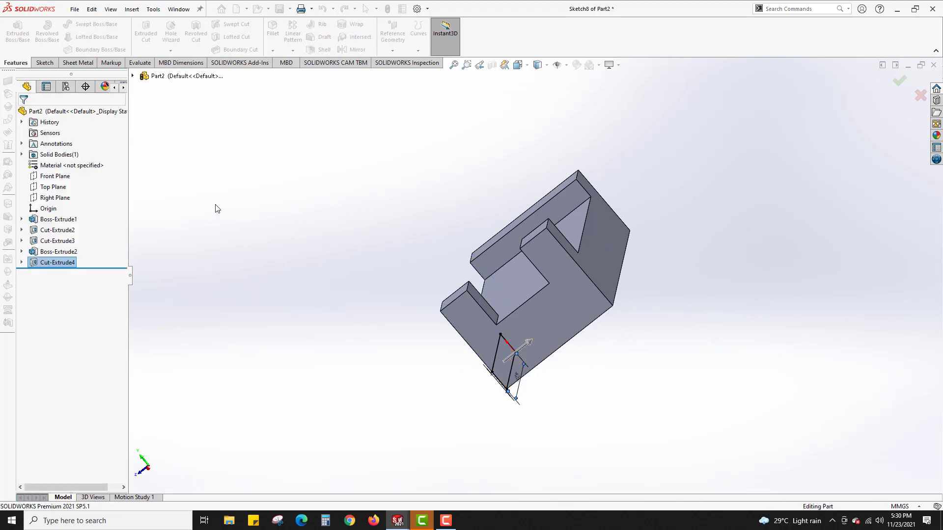
middle_drag(347, 236, 464, 252)
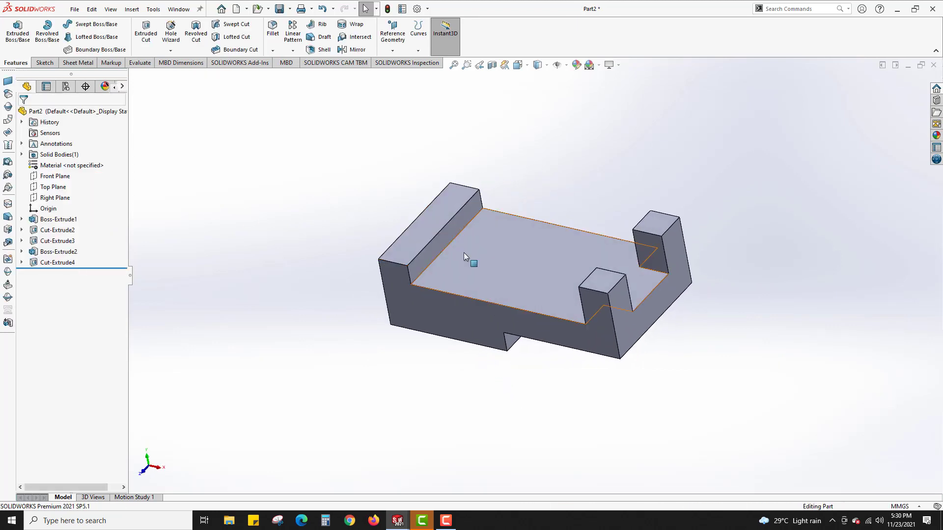
click(481, 257)
click(314, 292)
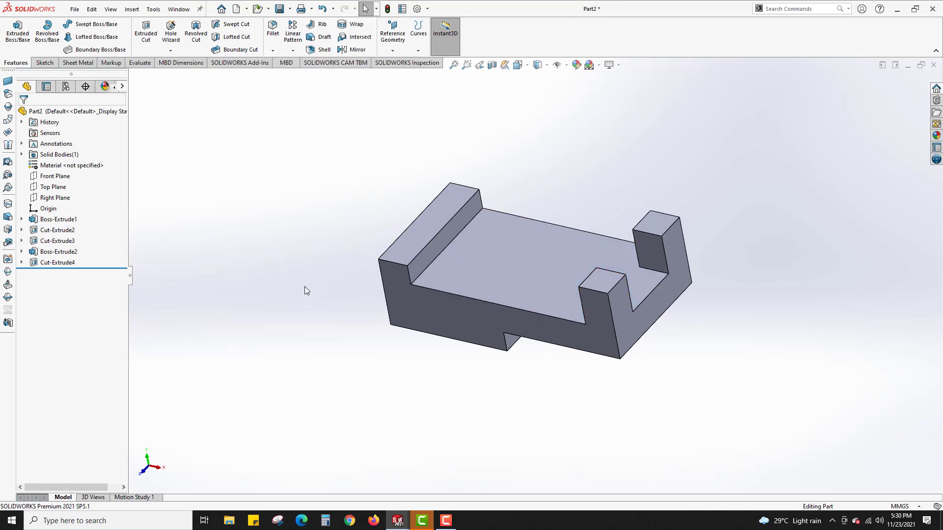
Start a plain hole with the Hole Wizard and place two hole centres about 49 mm apart on the recessed floor, level with the origin.
click(171, 32)
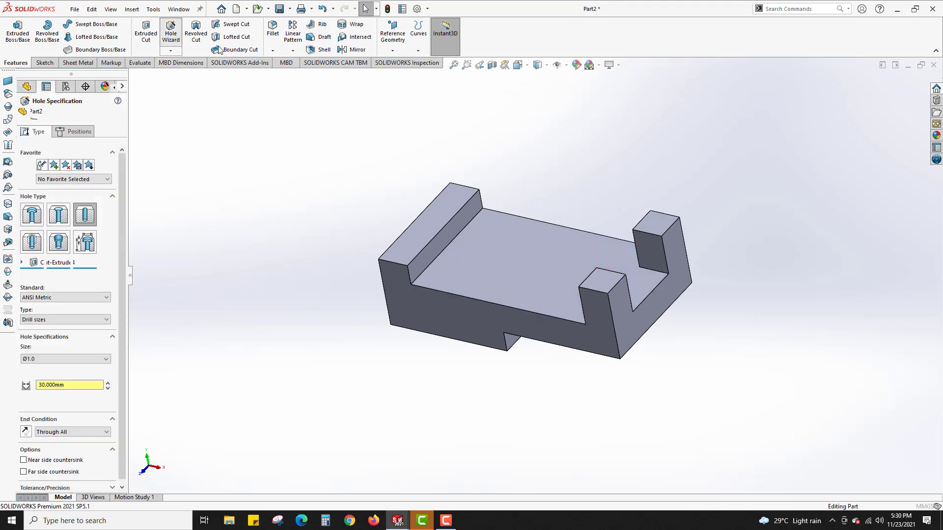
click(86, 223)
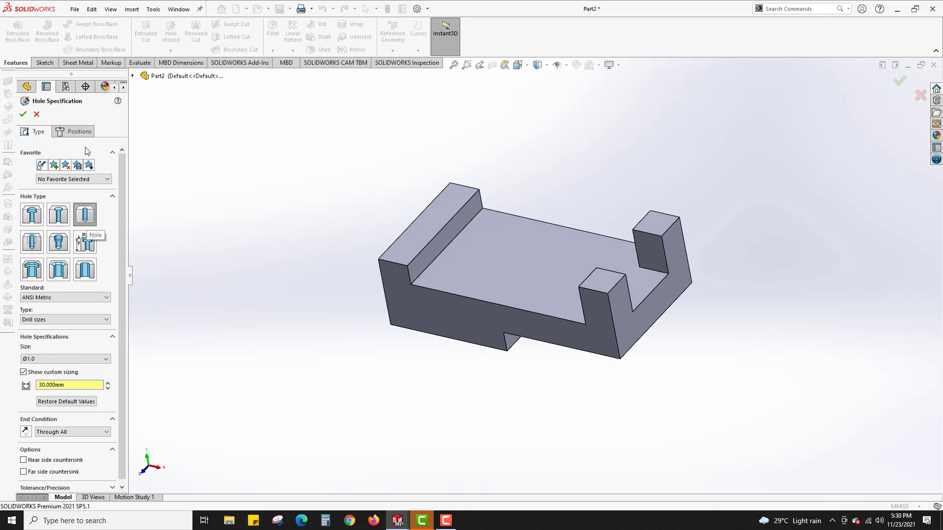
click(76, 132)
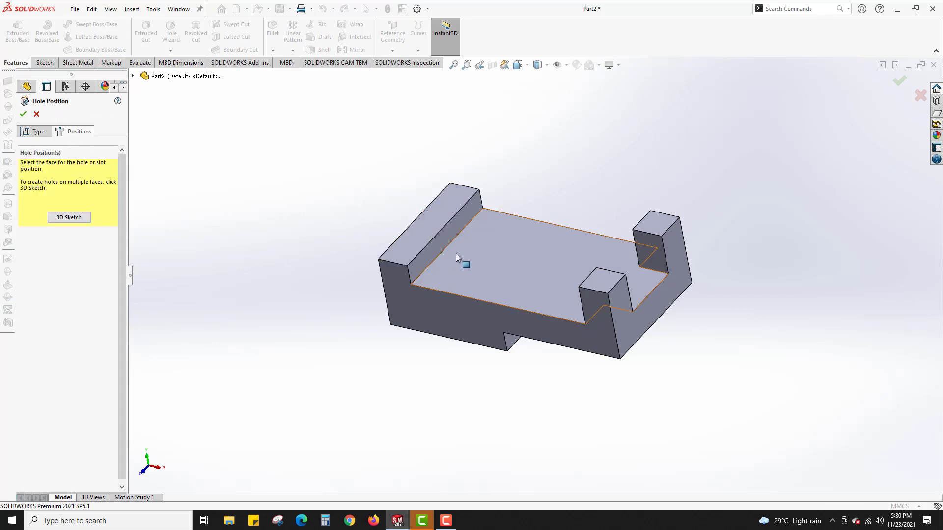
click(471, 255)
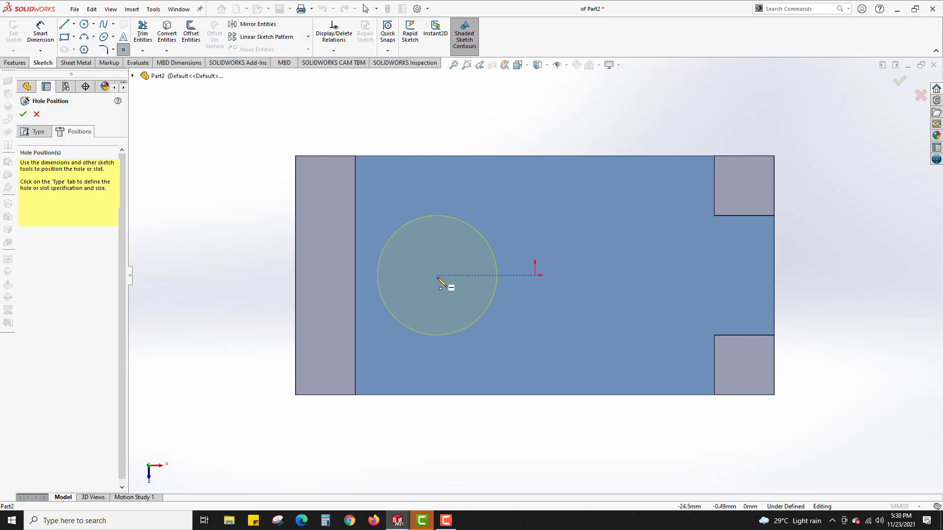
click(439, 279)
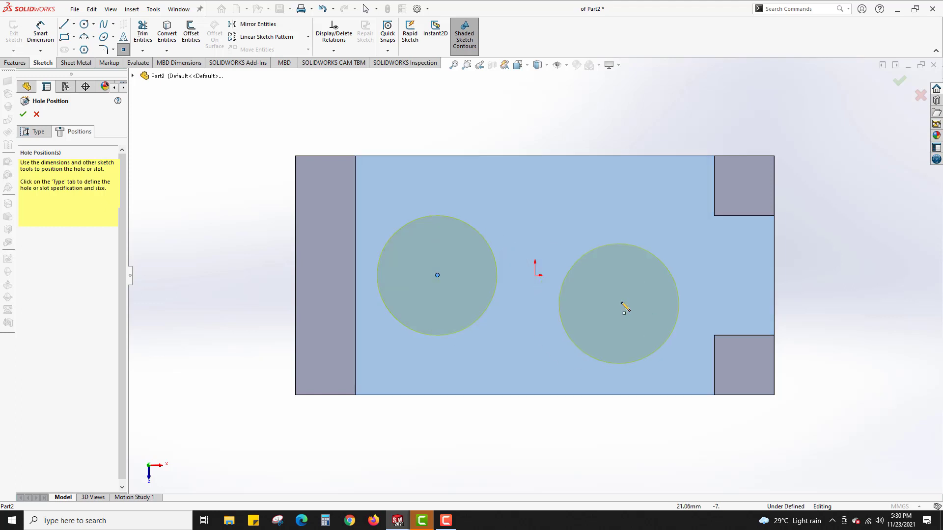
click(636, 278)
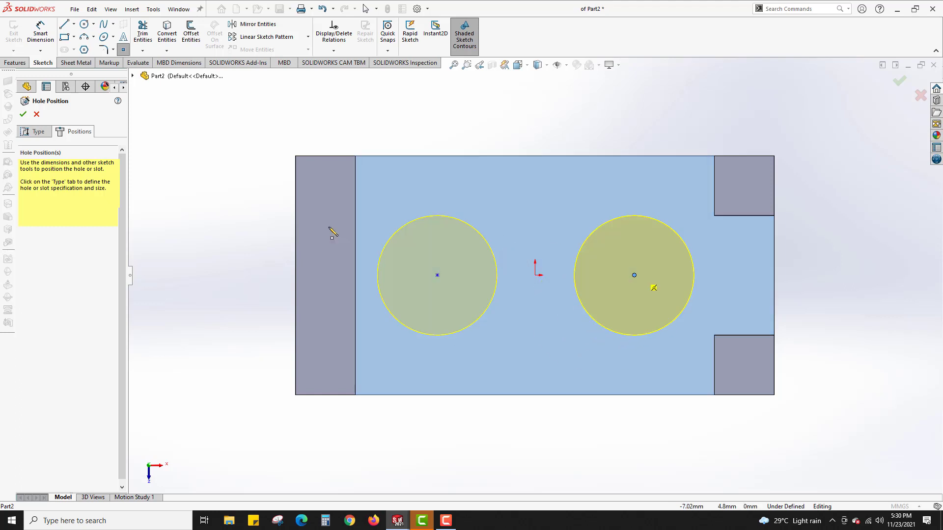
Set the custom diameter of both through holes to 20 mm and create them.
click(43, 134)
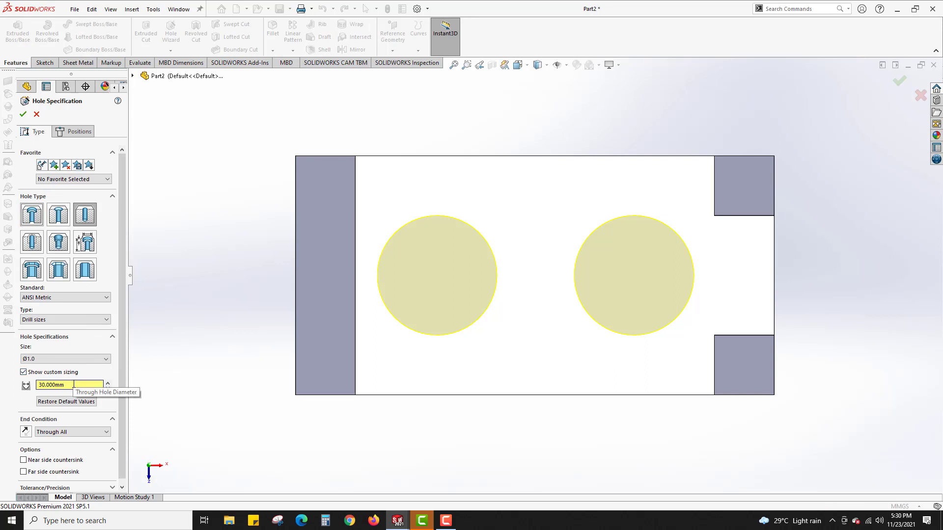
drag(74, 384, 39, 389)
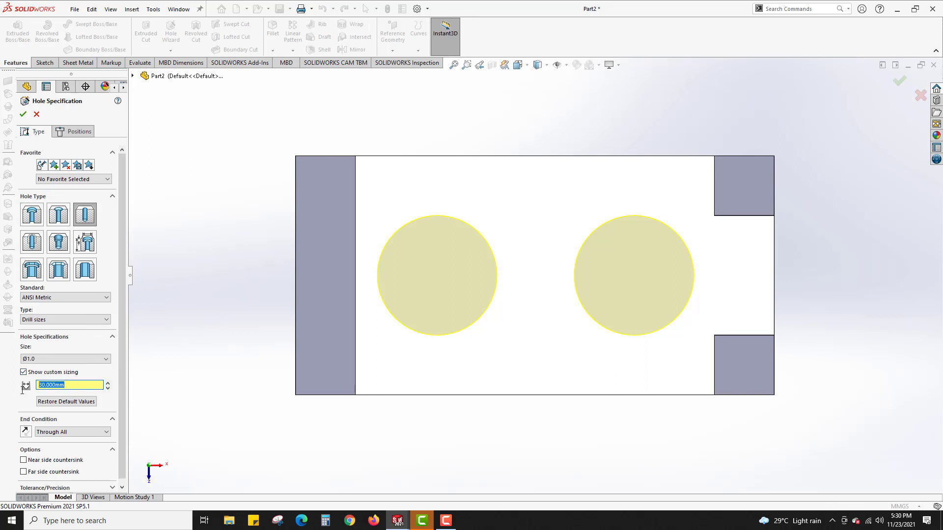
text(20)
key(Return)
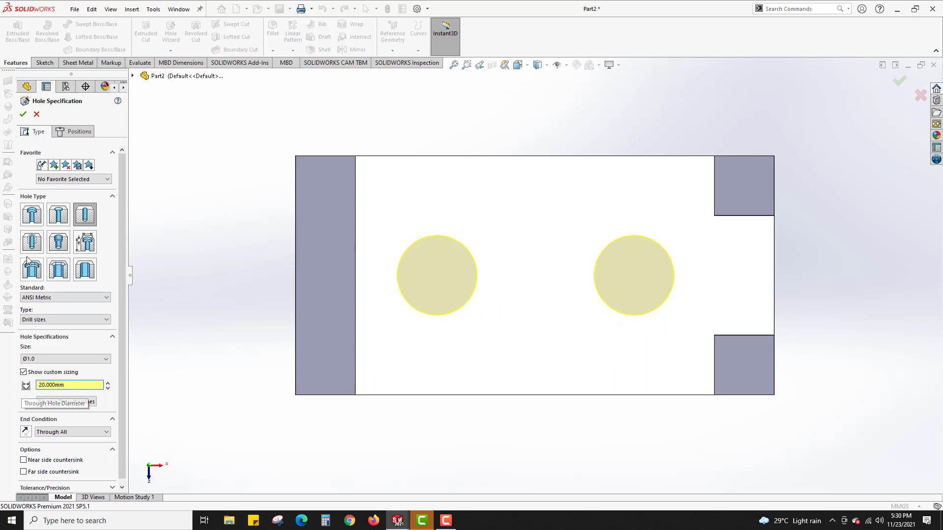
click(23, 115)
middle_drag(327, 408, 310, 267)
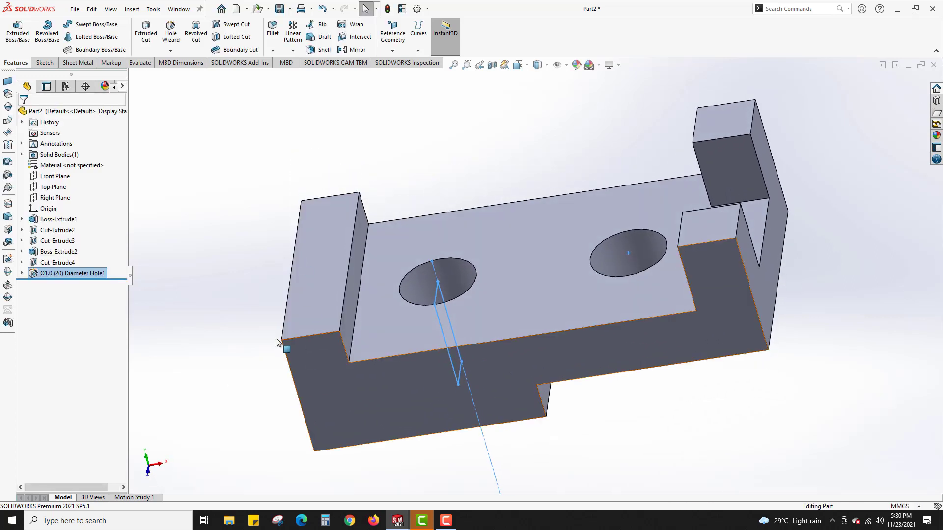
click(218, 332)
scroll(527, 421, up, 5)
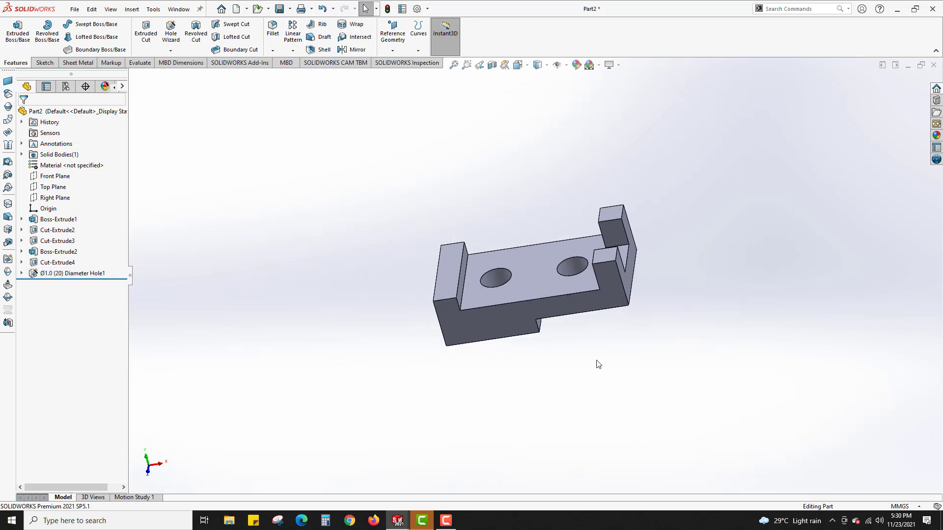
middle_drag(709, 329, 689, 377)
scroll(689, 377, down, 2)
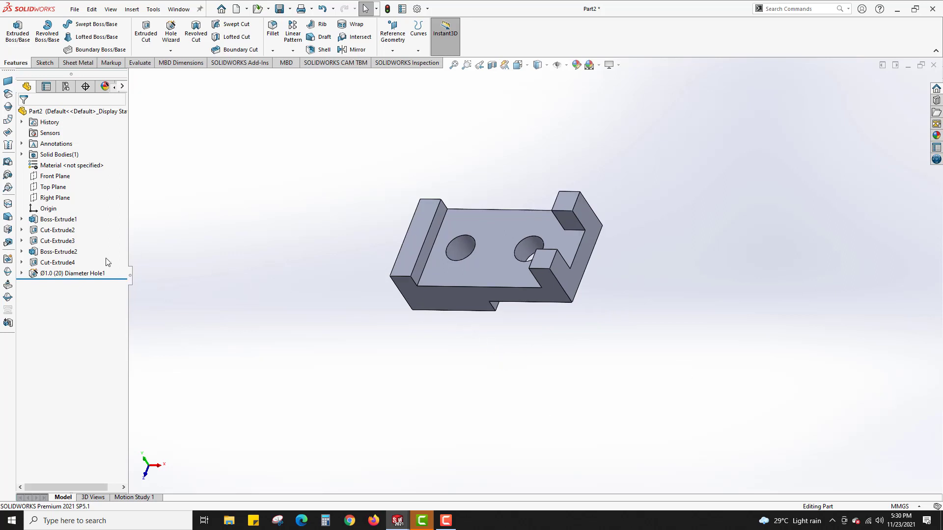
Edit the hole feature's positions and dimension the spacing between the two hole centres at 40 mm.
click(75, 276)
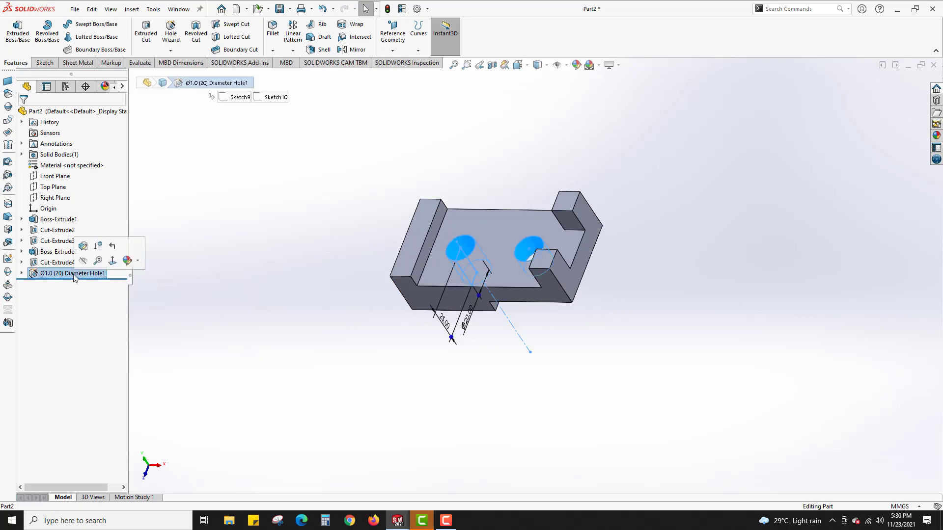
click(82, 246)
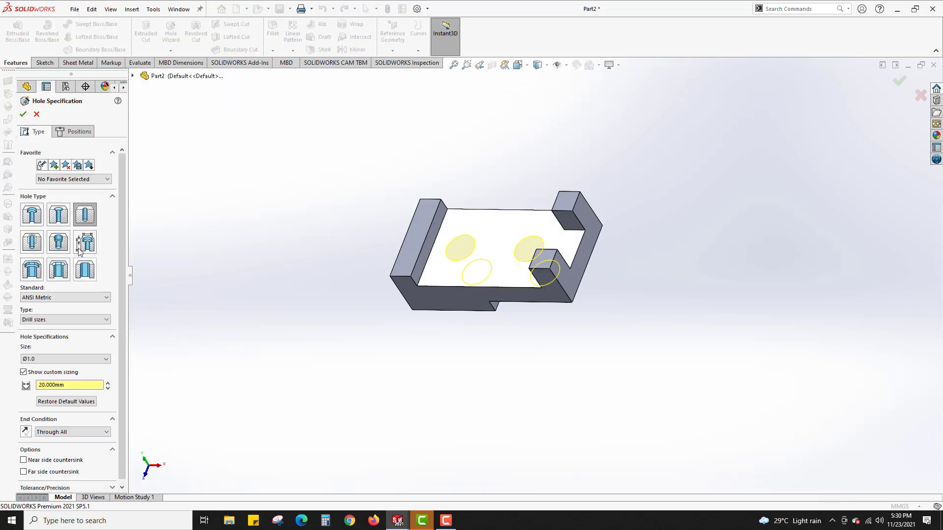
click(72, 132)
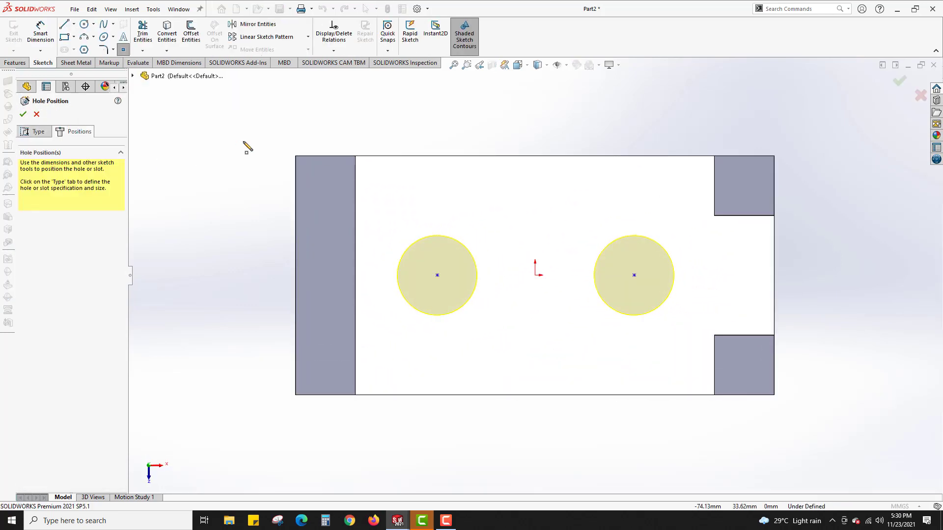
click(40, 34)
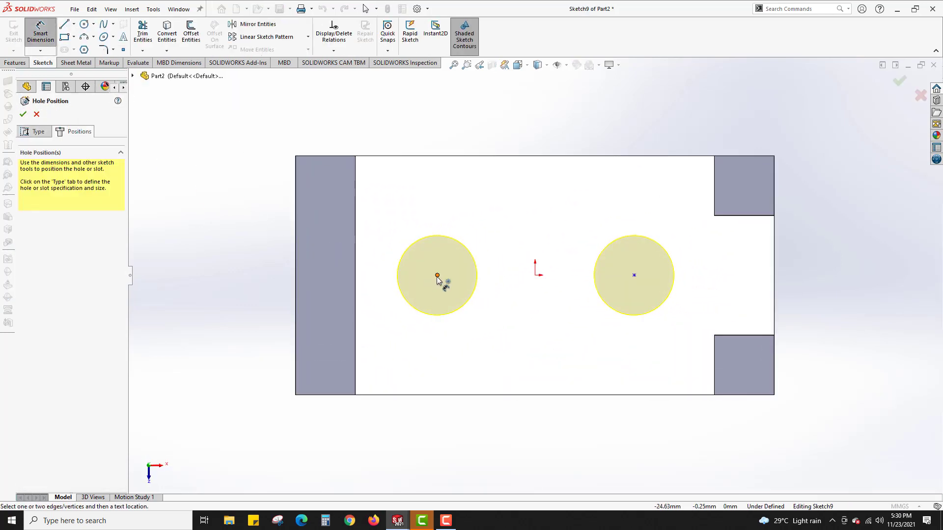
click(437, 276)
click(634, 276)
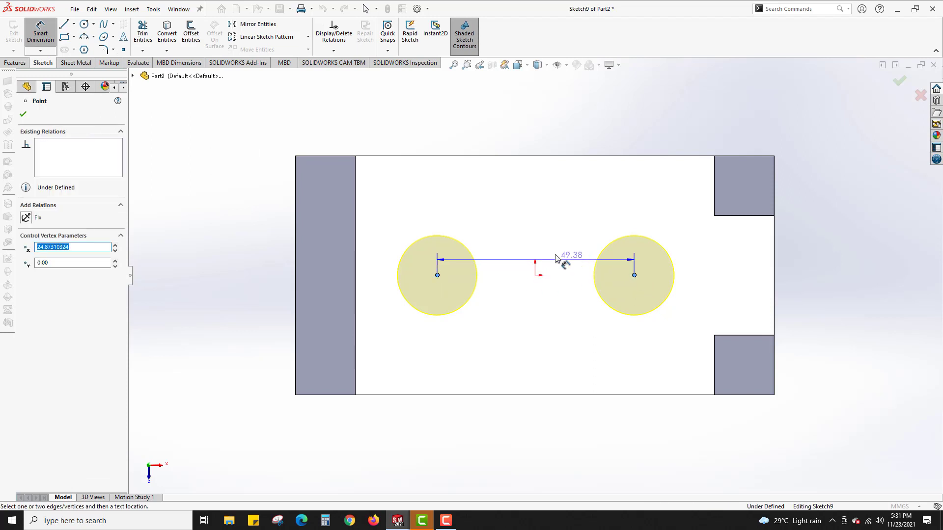
click(536, 143)
text(40)
key(Return)
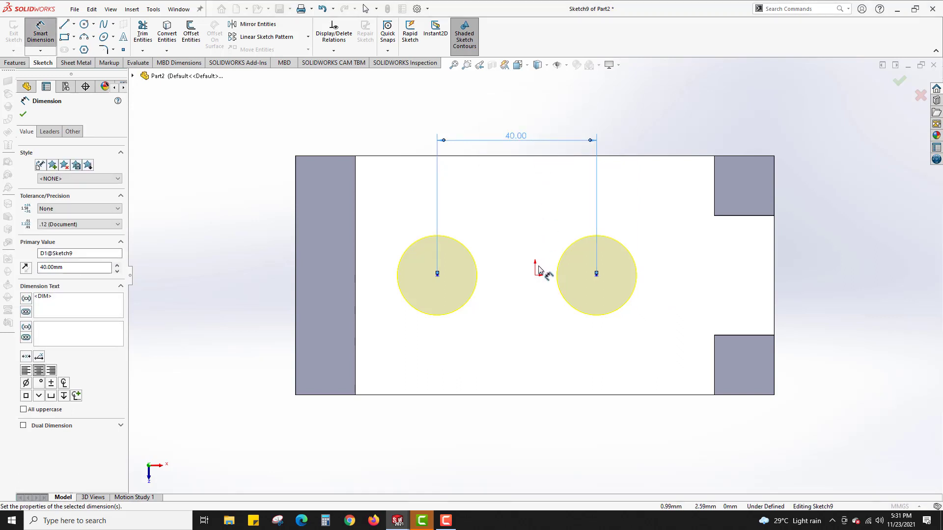
key(Escape)
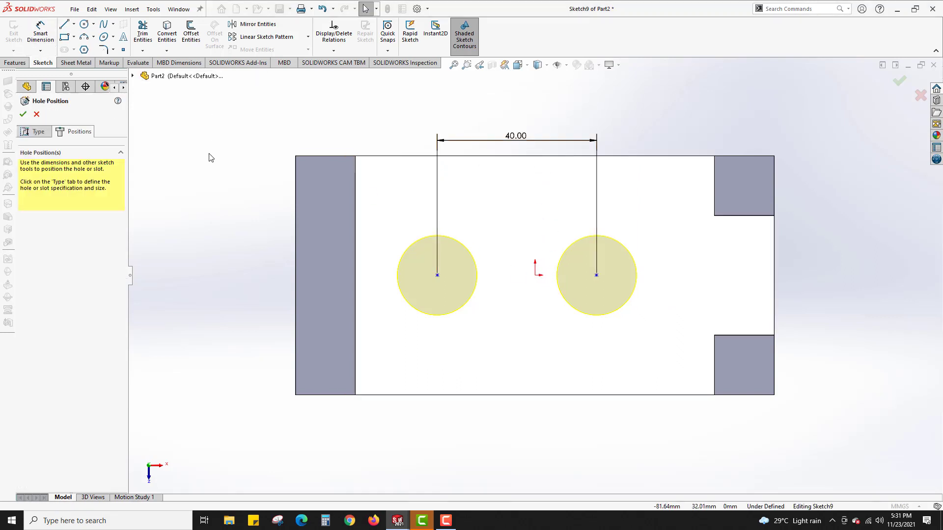
Draw a horizontal construction centerline connecting the two hole centres.
click(73, 25)
click(77, 47)
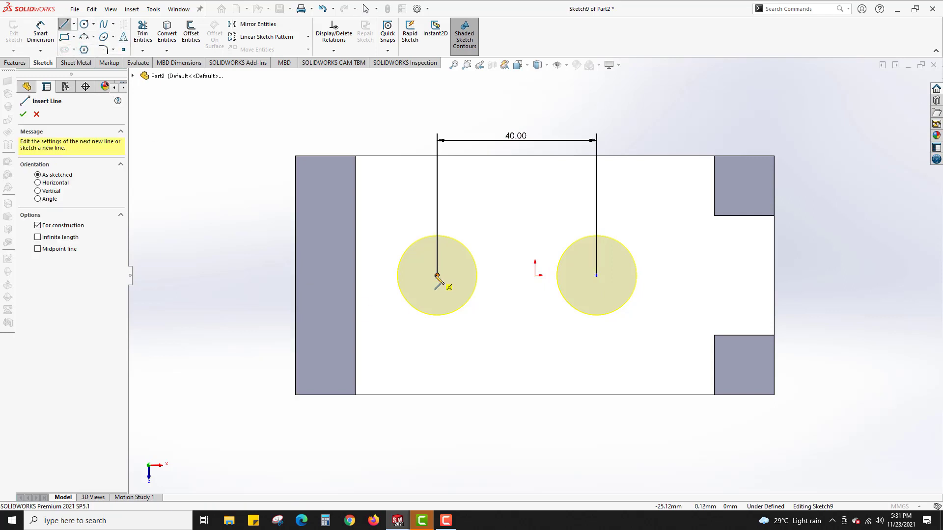
mouse_move(438, 275)
mouse_down()
mouse_move(552, 299)
mouse_move(560, 276)
mouse_move(597, 276)
mouse_up()
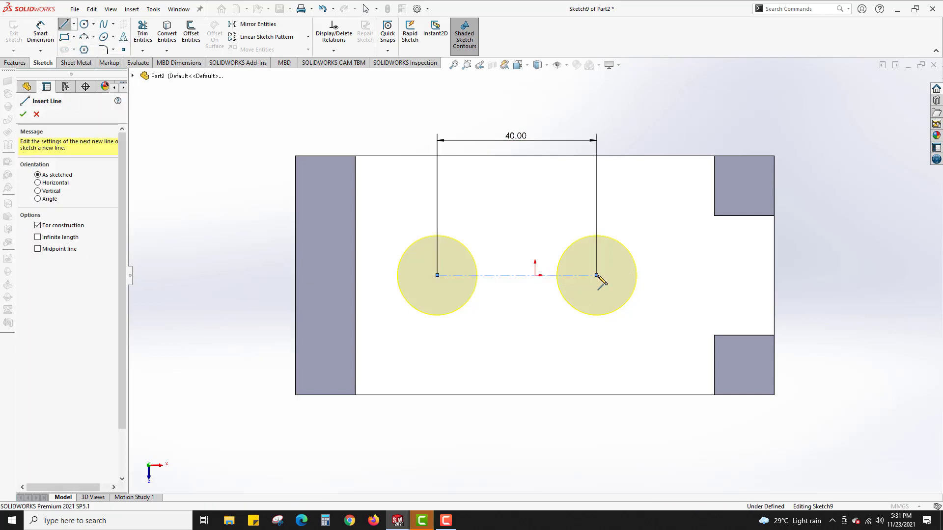
key(Escape)
Add a midpoint relation between the centerline and the origin to centre the hole pair, and accept the hole positions.
click(532, 276)
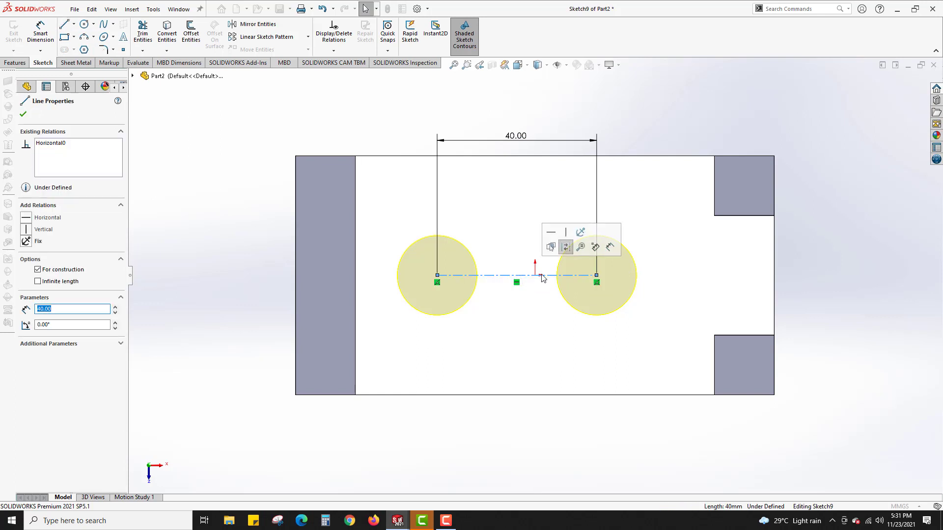
ctrl+click(536, 276)
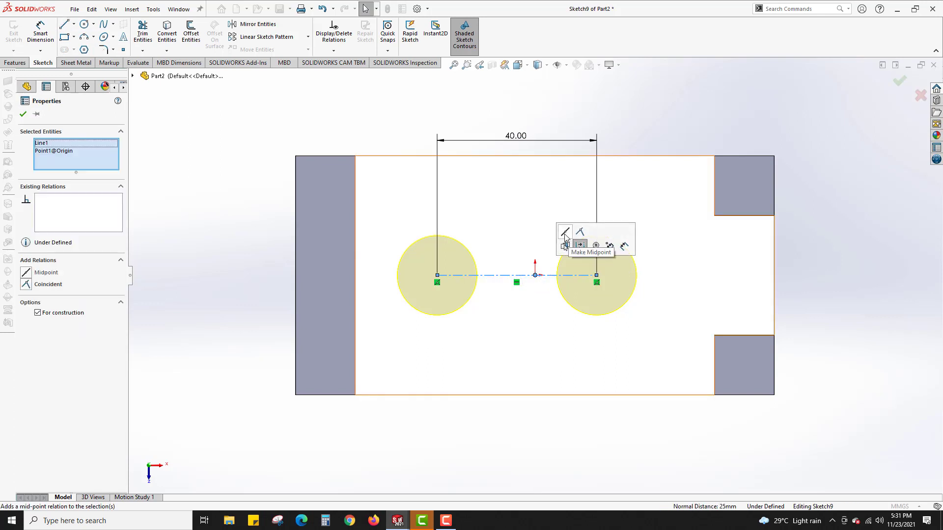
click(565, 235)
click(231, 208)
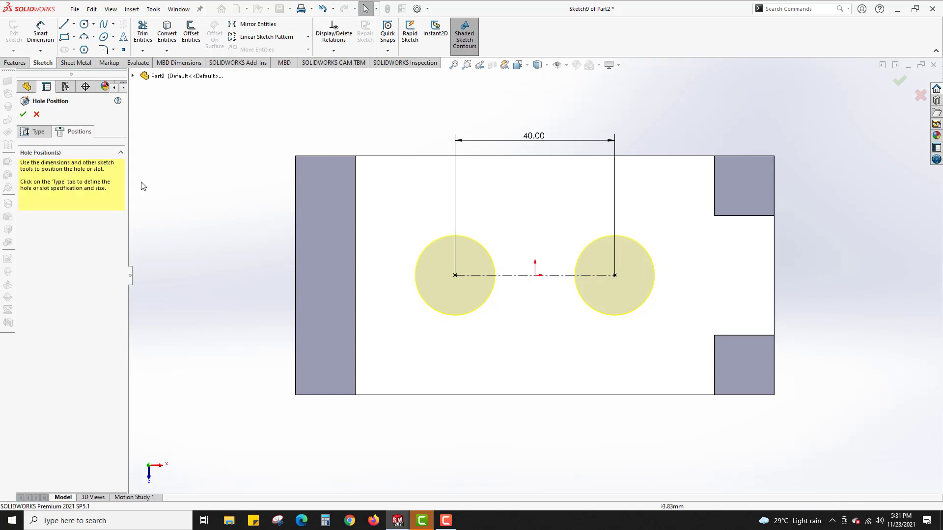
click(23, 114)
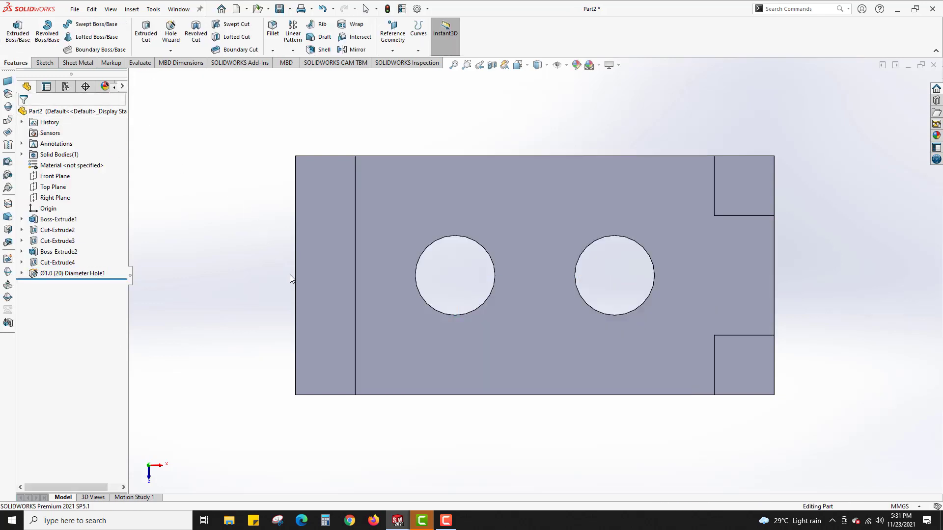
middle_drag(290, 278, 292, 169)
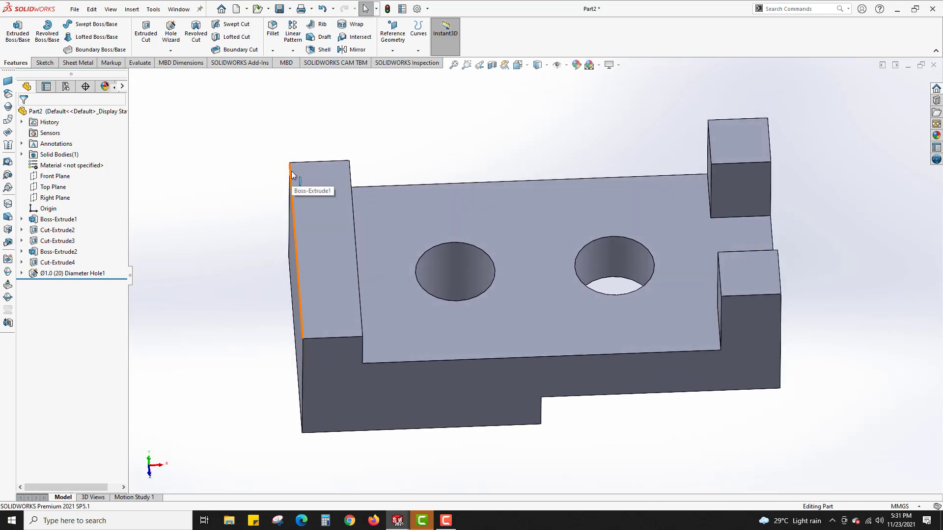
Reopen the position sketch of the two through holes and remove the stray third hole point beyond the block's long edge.
click(117, 274)
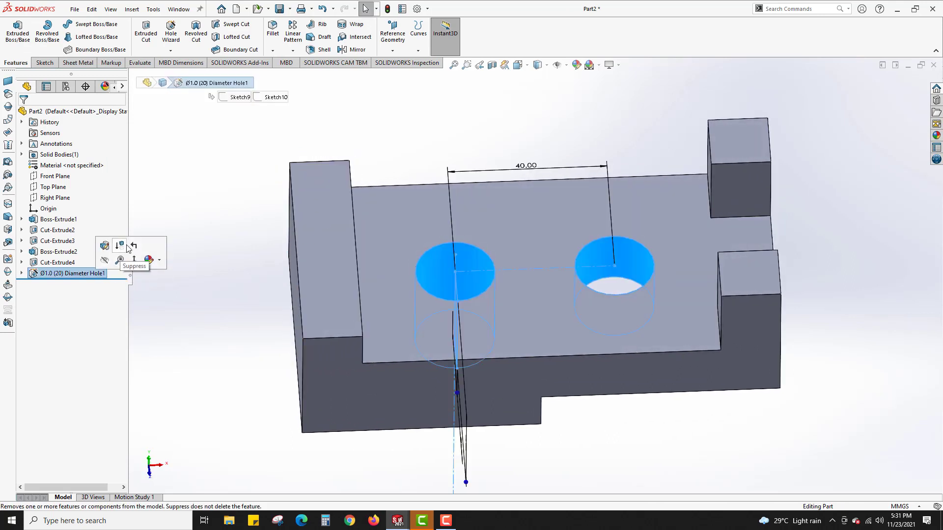
click(105, 245)
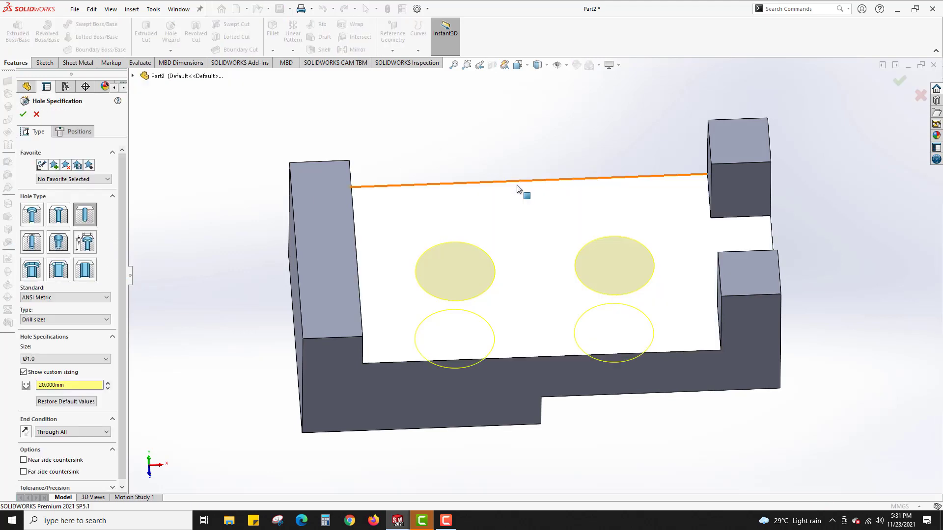
middle_drag(464, 171, 461, 181)
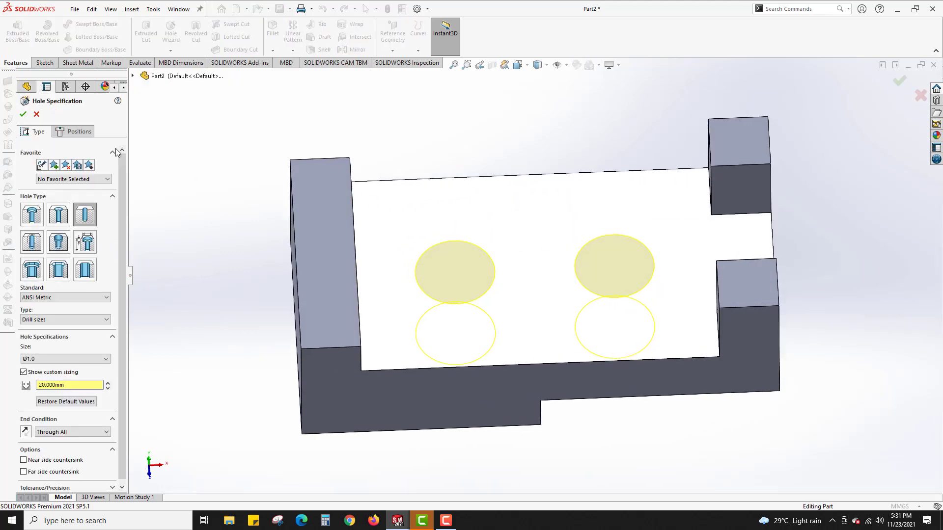
click(75, 131)
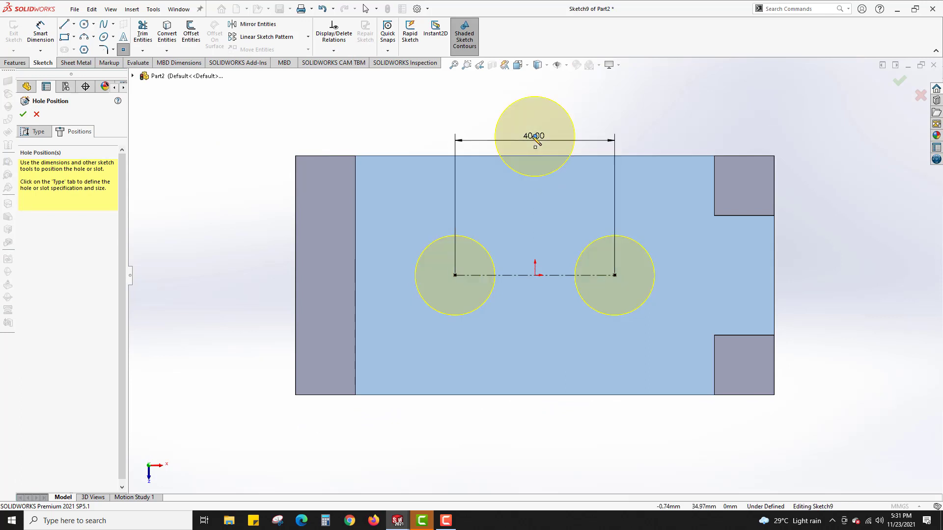
key(Escape)
click(535, 137)
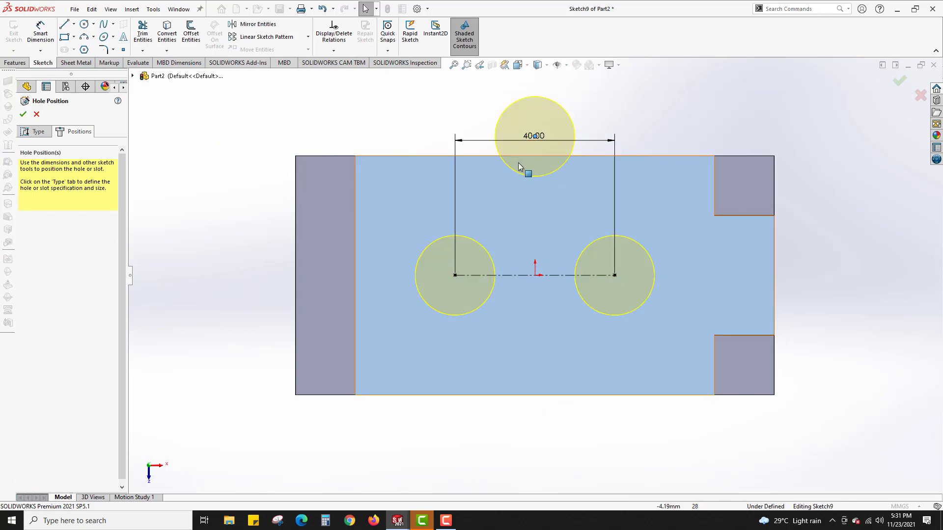
key(Delete)
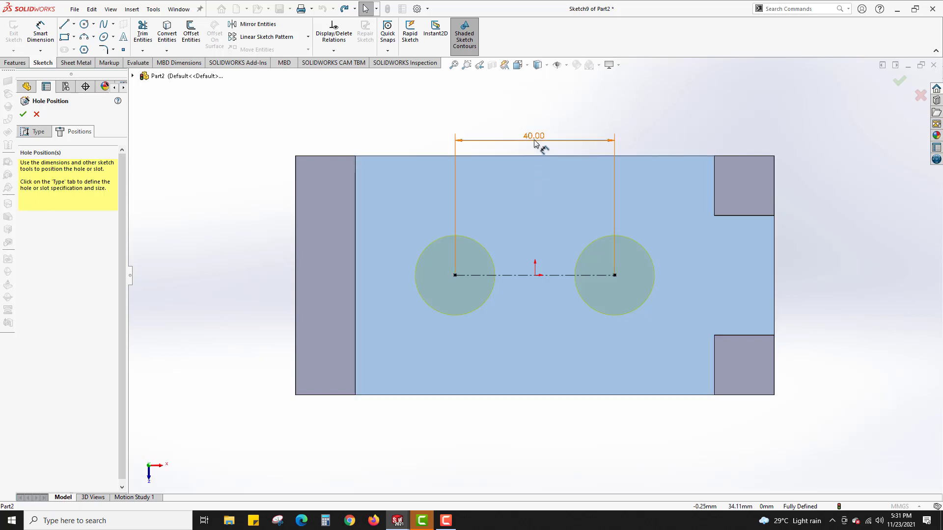
Set the spacing between the two hole centres to 45 mm.
double_click(535, 139)
text(1)
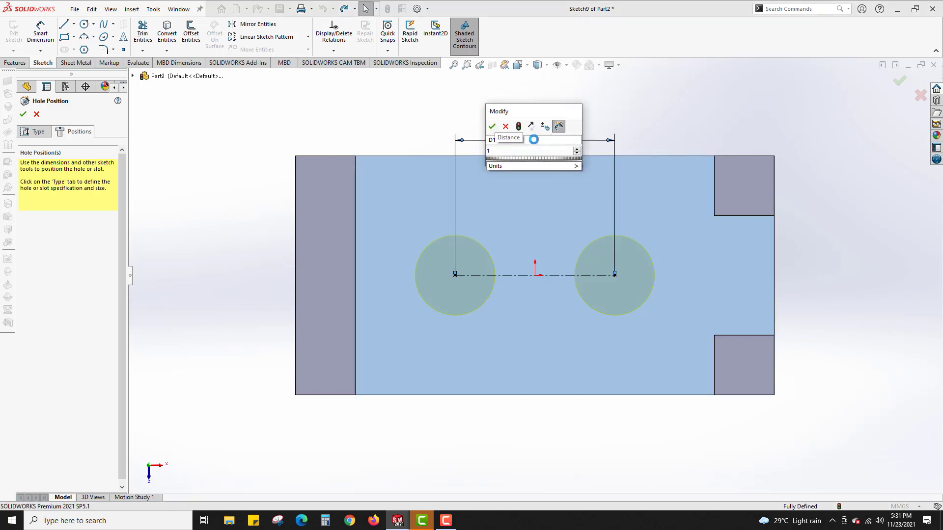
text(5)
key(Return)
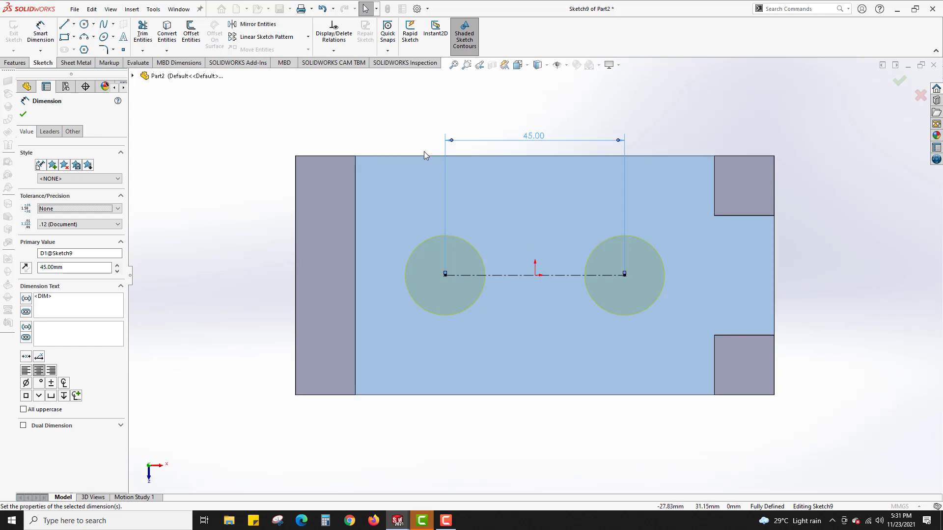
Delete the midpoint relation that ties the construction centerline between the holes to the origin.
click(523, 277)
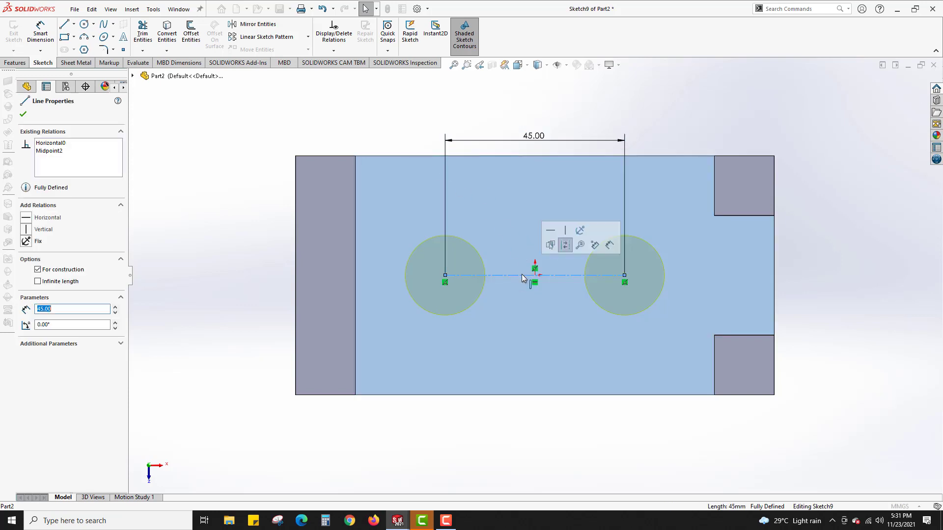
right_click(535, 270)
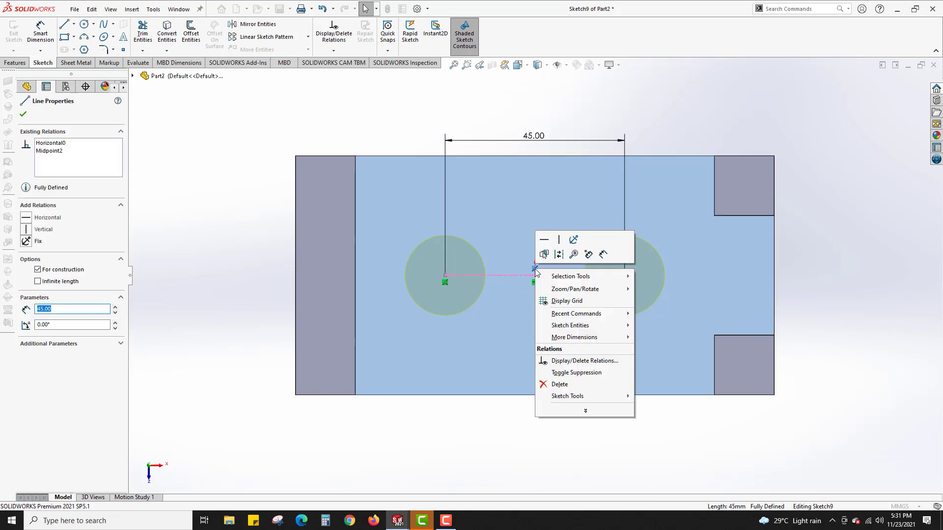
click(559, 385)
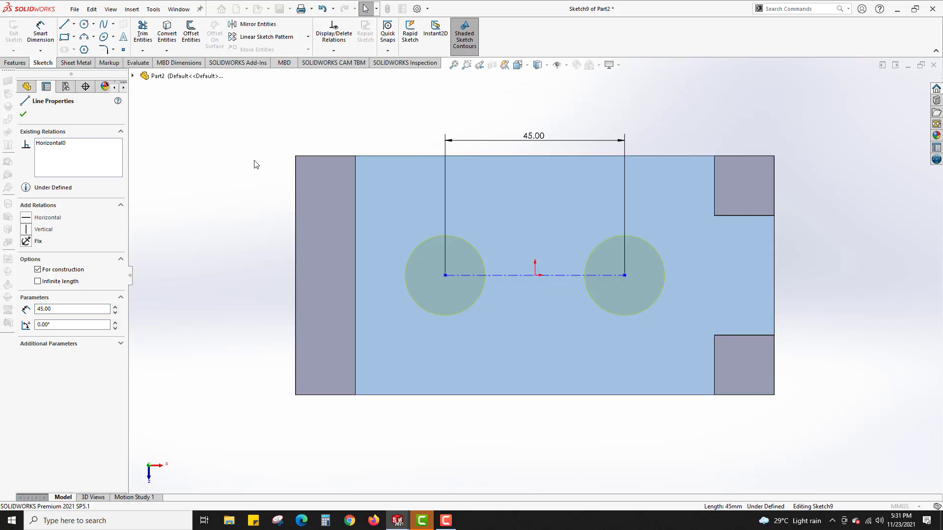
click(232, 153)
Dimension the hole centre nearest the full-width end wall 20 mm from that wall's inner edge, and accept the hole positions.
right_drag(211, 187, 230, 146)
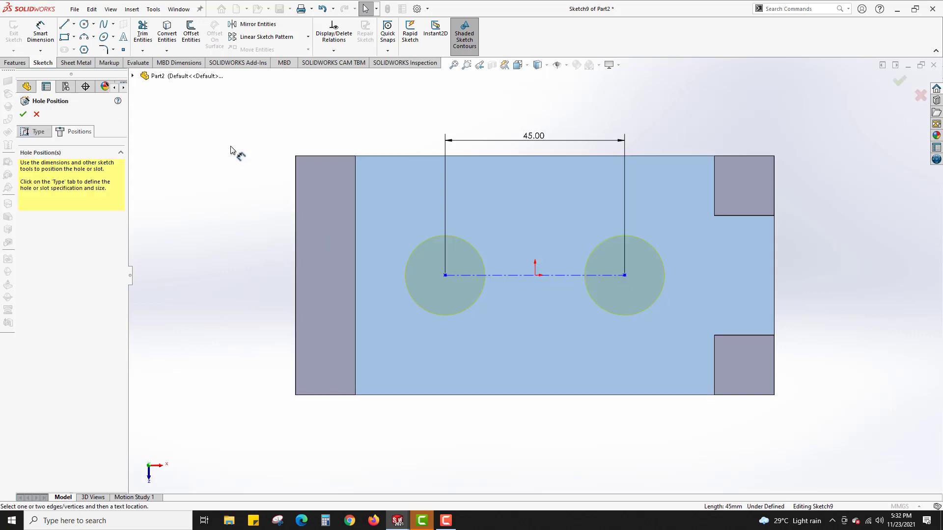
click(444, 275)
click(360, 290)
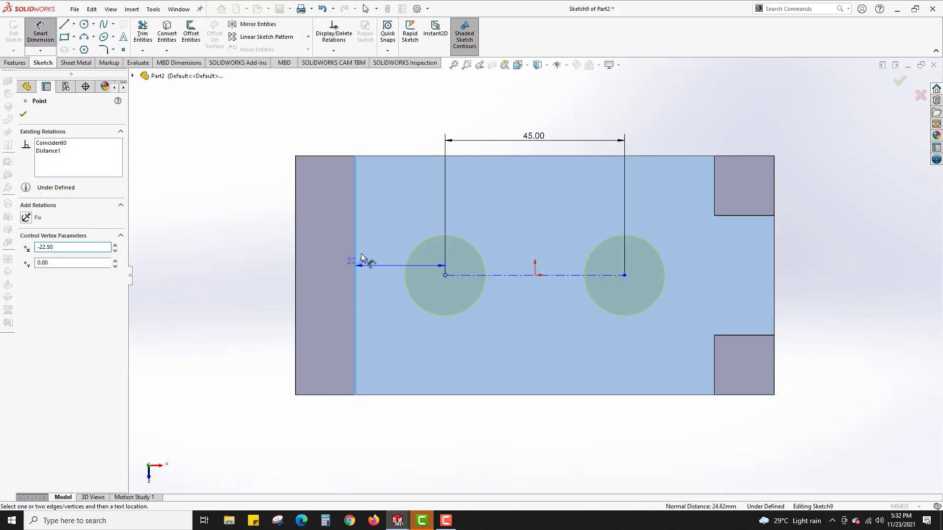
click(393, 143)
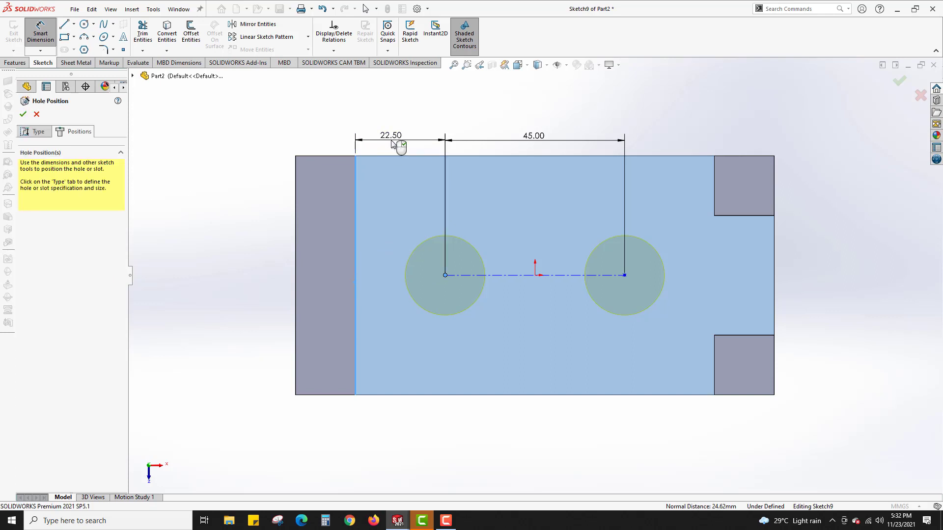
text(20)
key(Return)
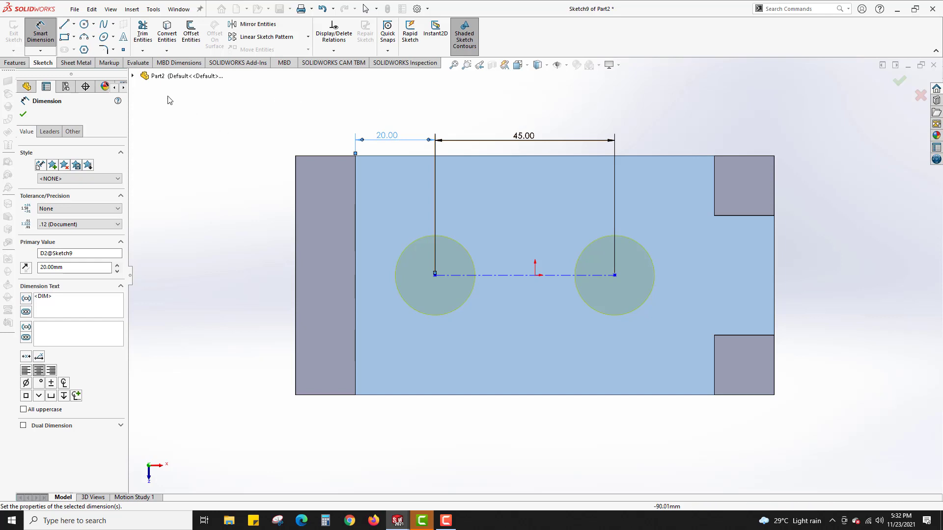
click(23, 115)
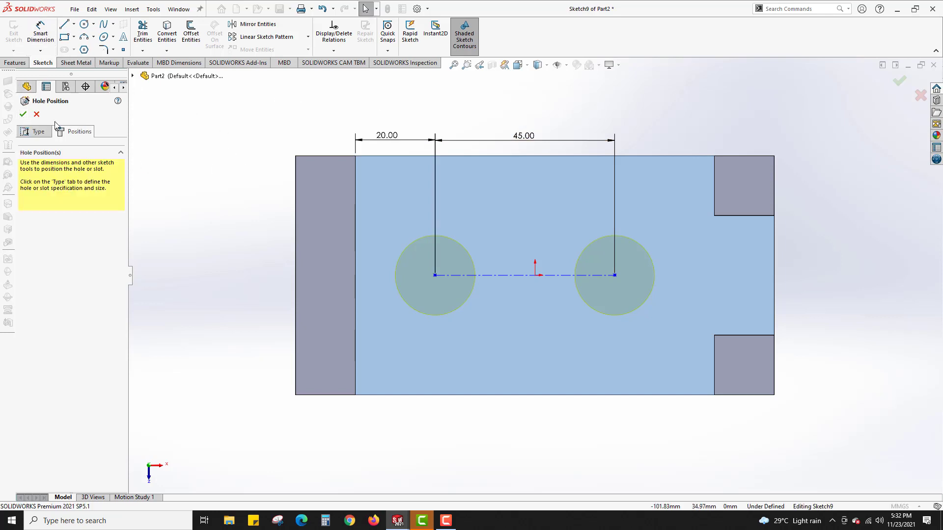
click(23, 114)
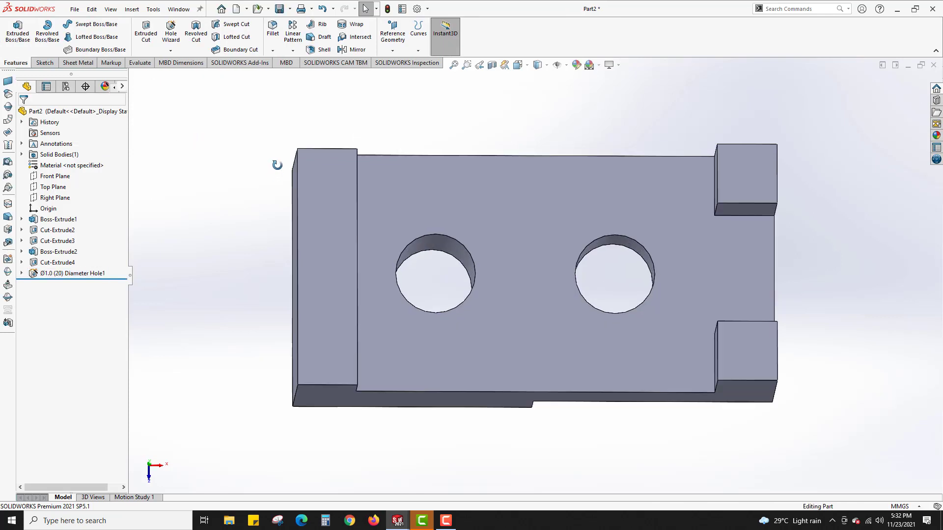
Inspect the finished block with its repositioned holes and show it in the isometric view.
middle_drag(272, 104, 268, 104)
scroll(308, 237, down, 2)
scroll(308, 239, up, 4)
middle_drag(438, 346, 395, 340)
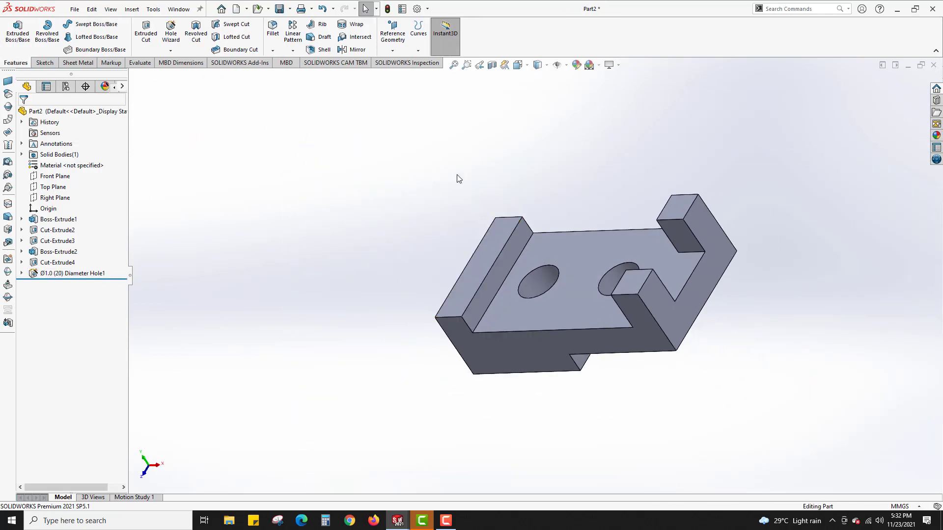
click(524, 66)
click(574, 94)
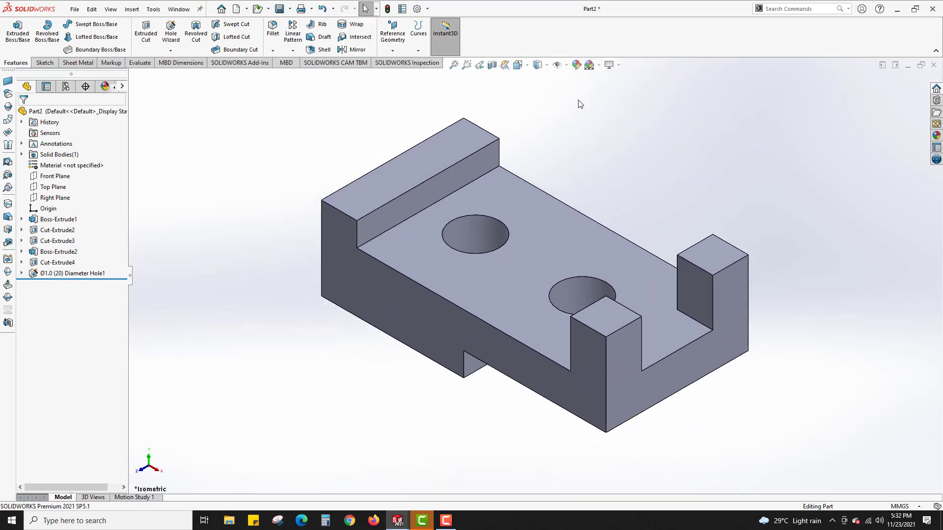
scroll(647, 155, up, 1)
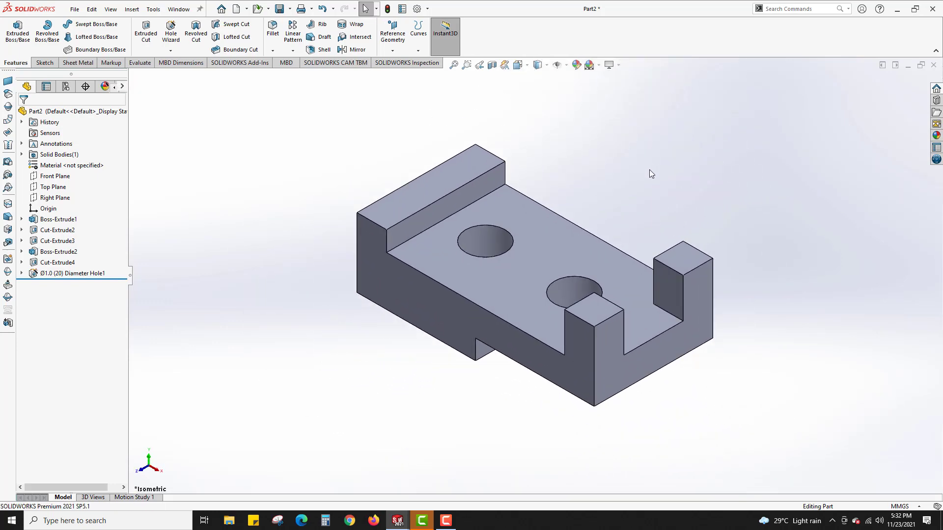
click(238, 10)
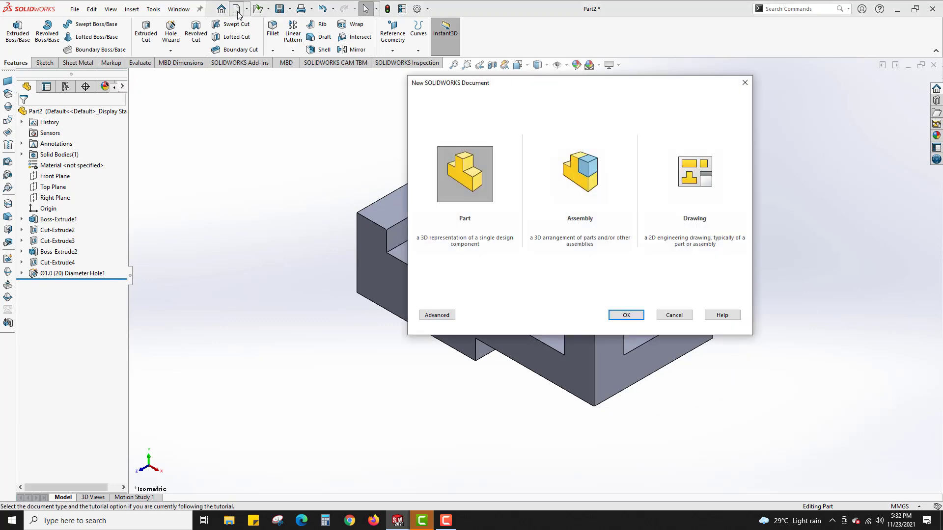
click(676, 315)
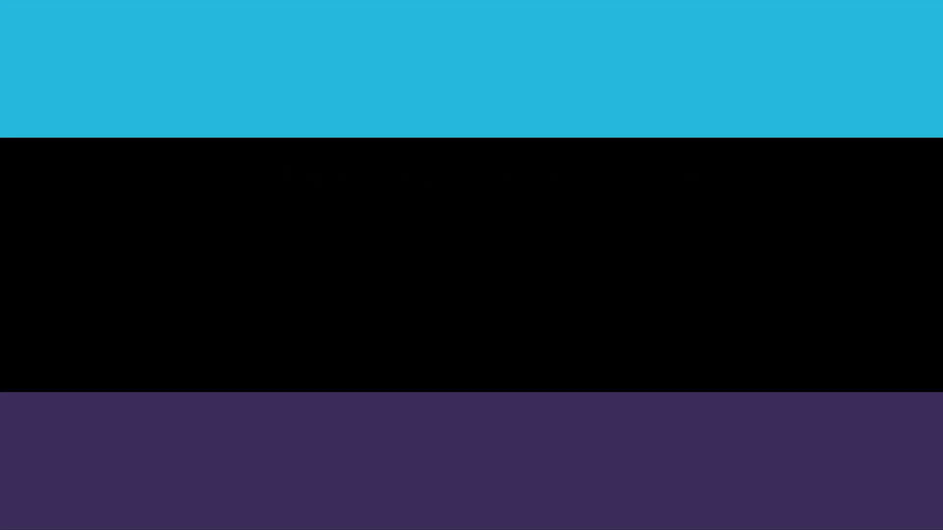